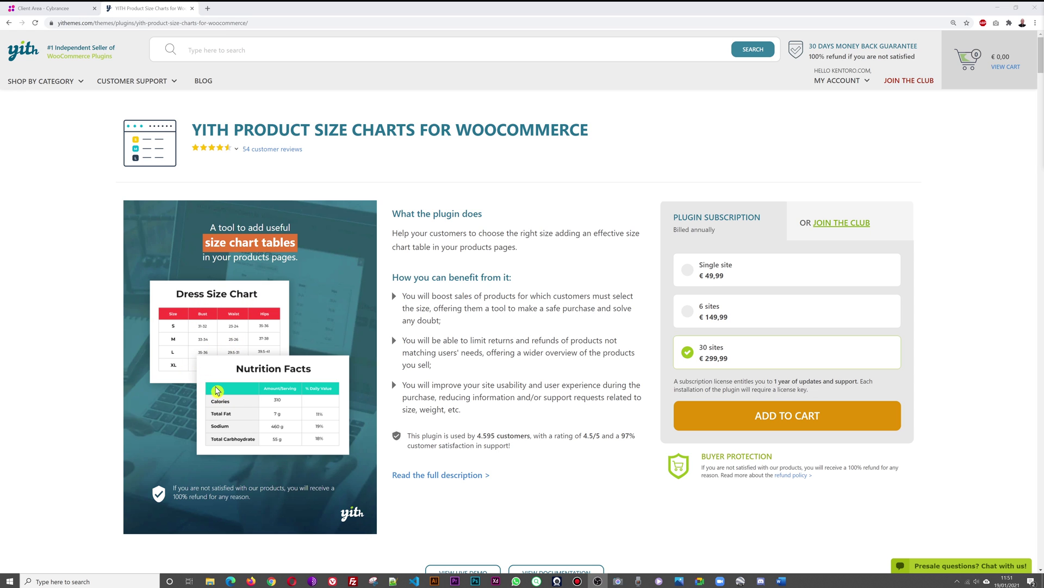
Step: Open the Dress Size Chart for editing from the demo site's list of size charts
{"action": "left_click", "coordinate": [503, 374]}
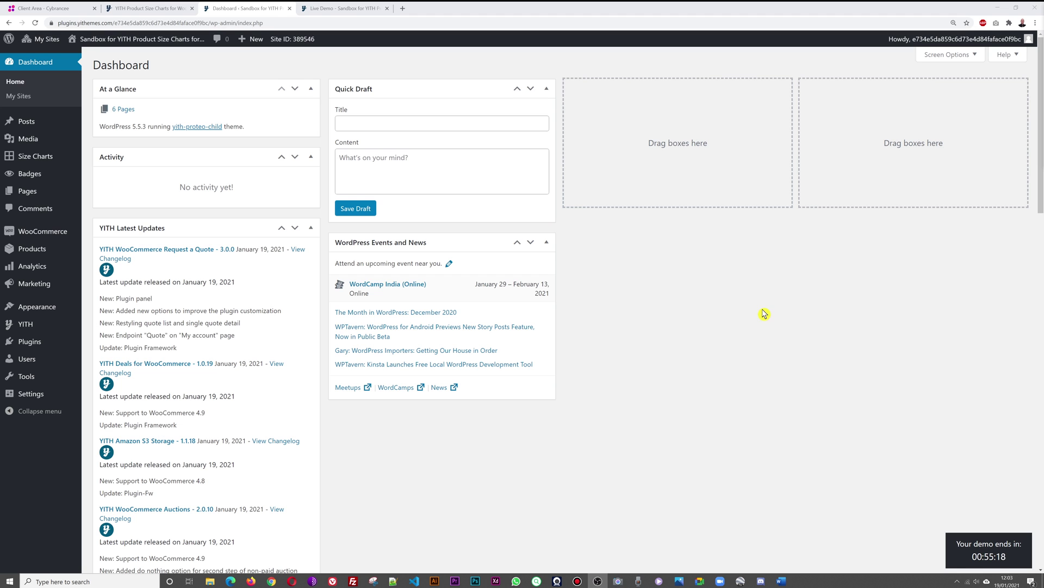
{"action": "left_click", "coordinate": [25, 160]}
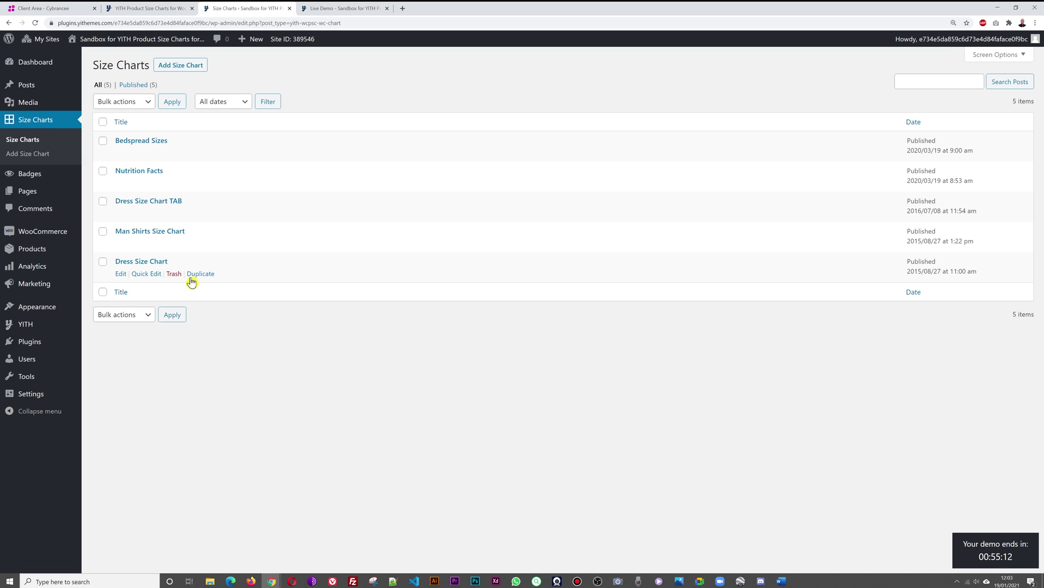
{"action": "left_click", "coordinate": [156, 262]}
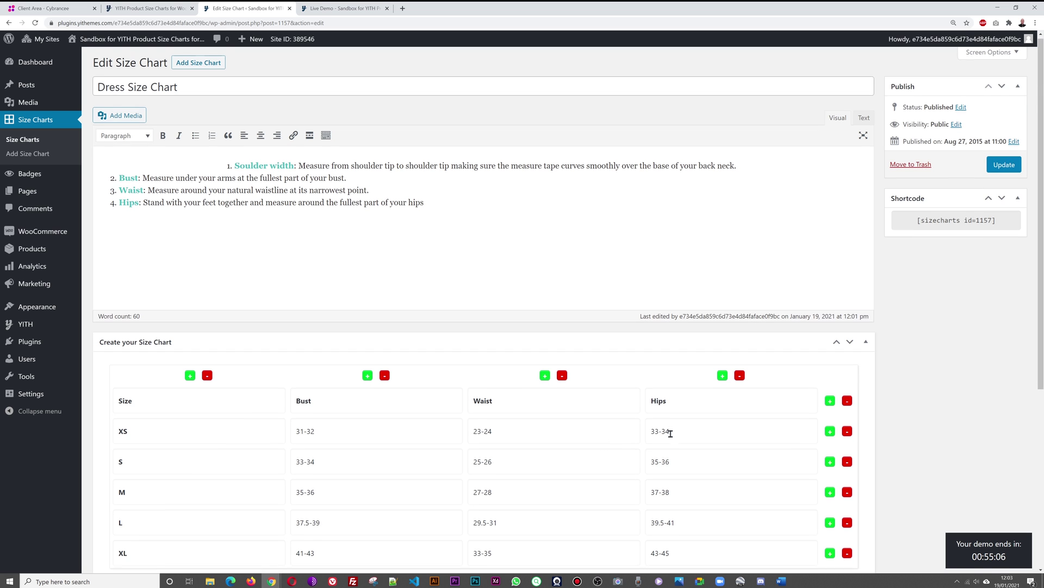
{"action": "scroll", "coordinate": [669, 433], "scroll_direction": "down", "scroll_amount": 3}
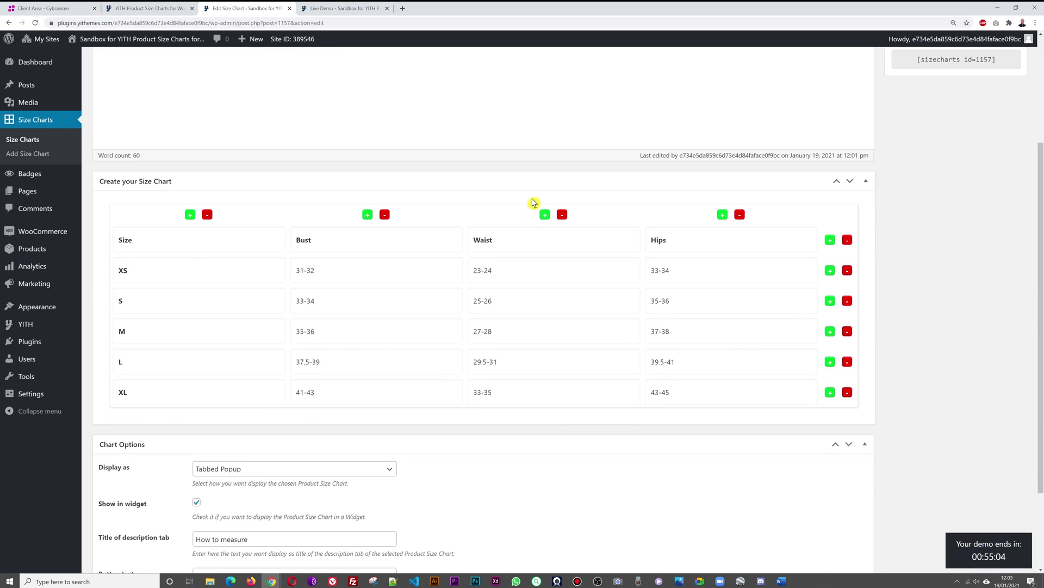
Step: Set the XS bust value to "31-32 inch / 58-60 cm" in the Dress Size Chart and update the chart
{"action": "left_click", "coordinate": [691, 270]}
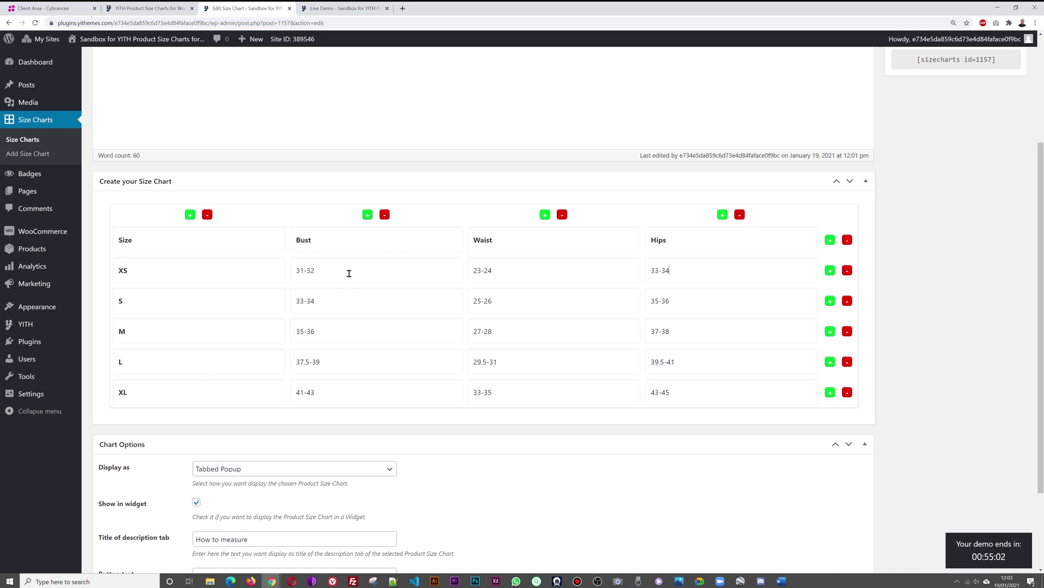
{"action": "left_click", "coordinate": [401, 273]}
{"action": "type", "text": "58-60"}
{"action": "left_click", "coordinate": [531, 272]}
{"action": "scroll", "coordinate": [687, 392], "scroll_direction": "up", "scroll_amount": 3}
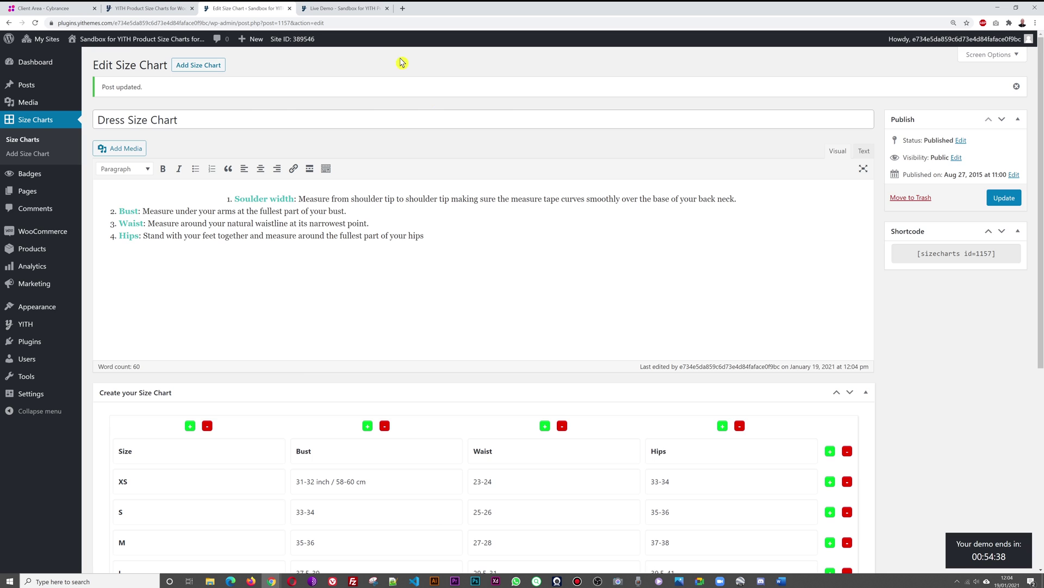
Step: Open the Jersey top product in the live demo and view the size chart among its product information
{"action": "left_click", "coordinate": [341, 9]}
{"action": "scroll", "coordinate": [521, 360], "scroll_direction": "down", "scroll_amount": 4}
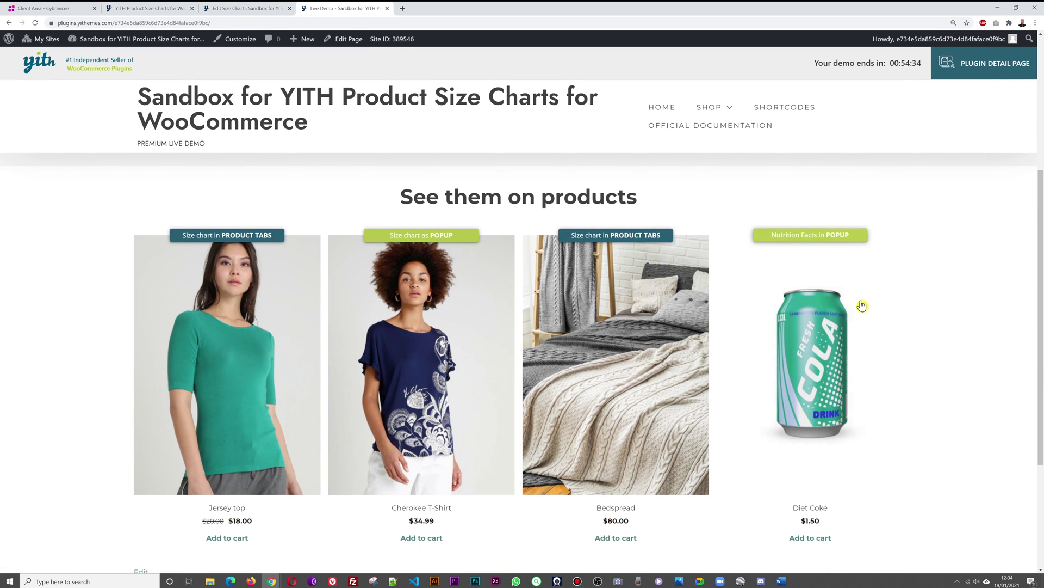
{"action": "left_click", "coordinate": [237, 374]}
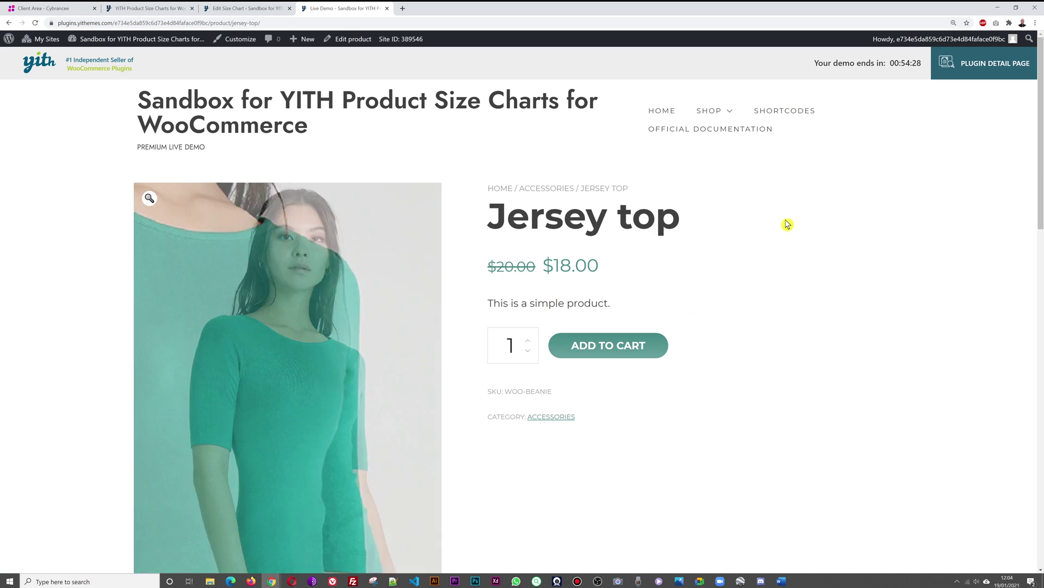
{"action": "scroll", "coordinate": [838, 311], "scroll_direction": "down", "scroll_amount": 3}
{"action": "scroll", "coordinate": [840, 311], "scroll_direction": "down", "scroll_amount": 5}
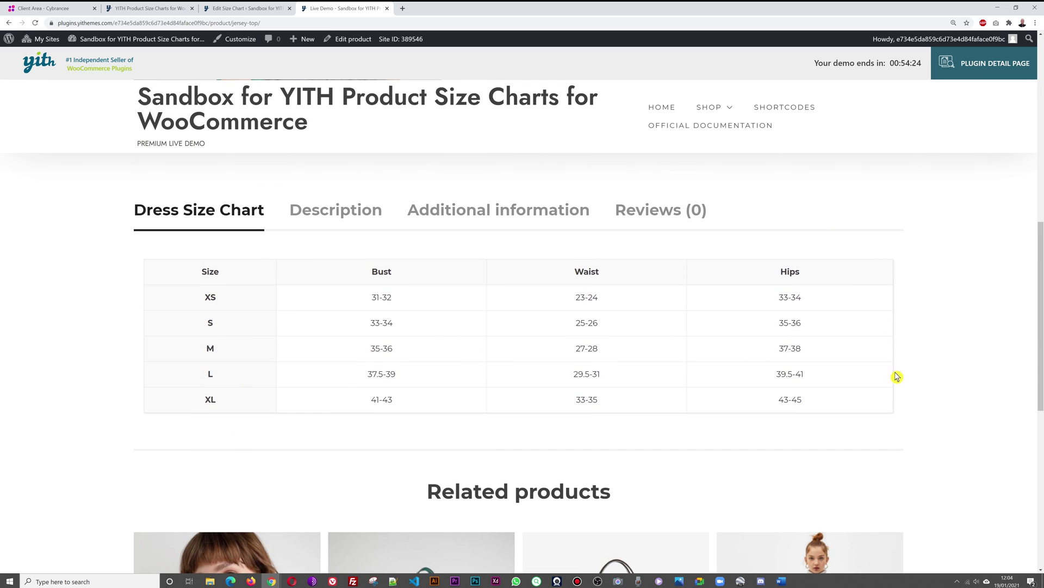
{"action": "scroll", "coordinate": [854, 425], "scroll_direction": "up", "scroll_amount": 7}
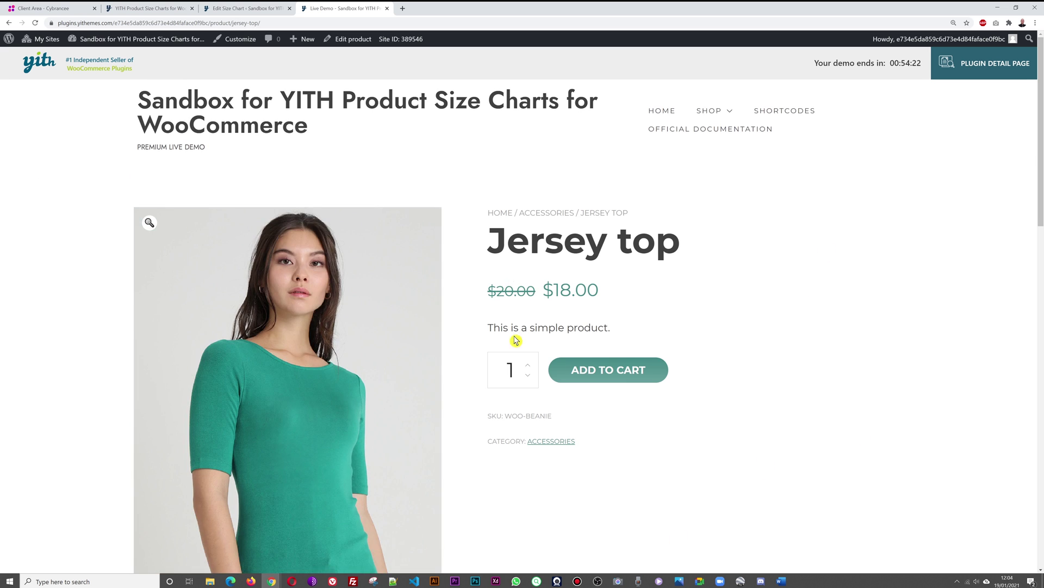
{"action": "scroll", "coordinate": [893, 275], "scroll_direction": "down", "scroll_amount": 6}
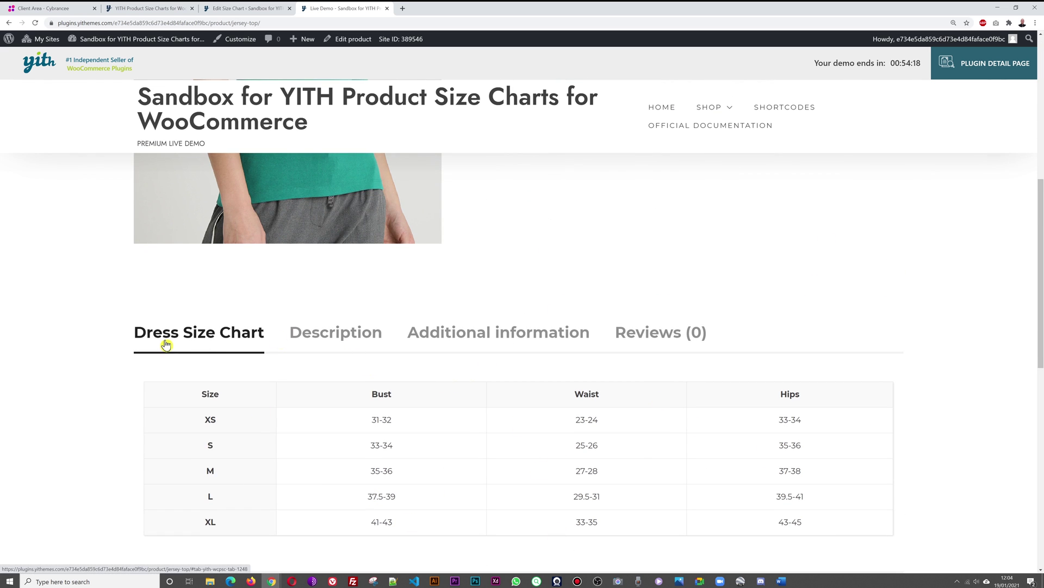
Step: View the Jersey top's description, additional information and reviews, and return to its Dress Size Chart
{"action": "left_click", "coordinate": [350, 341]}
{"action": "left_click", "coordinate": [468, 333]}
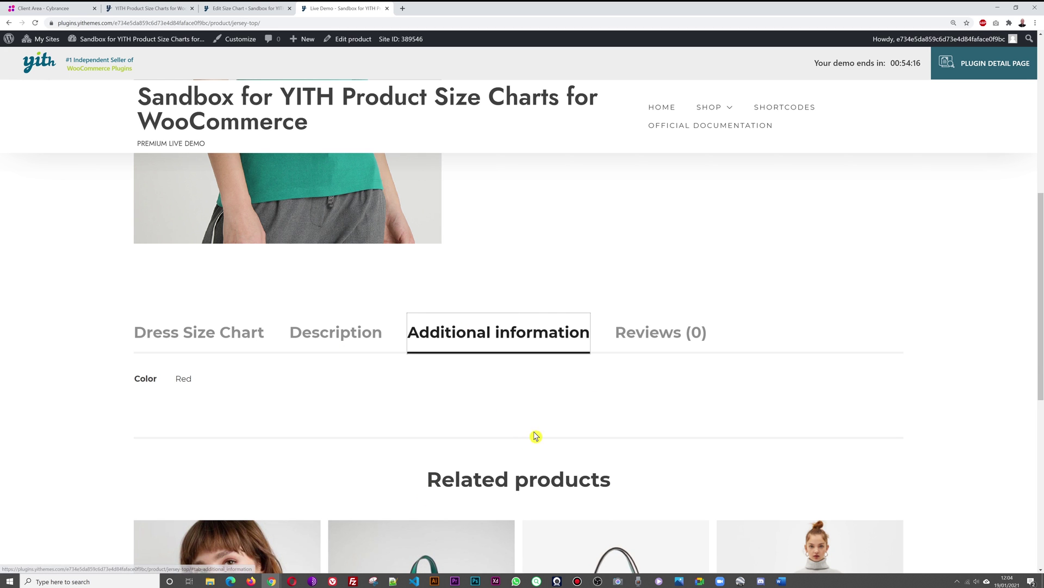
{"action": "left_click", "coordinate": [668, 338]}
{"action": "left_click", "coordinate": [169, 331]}
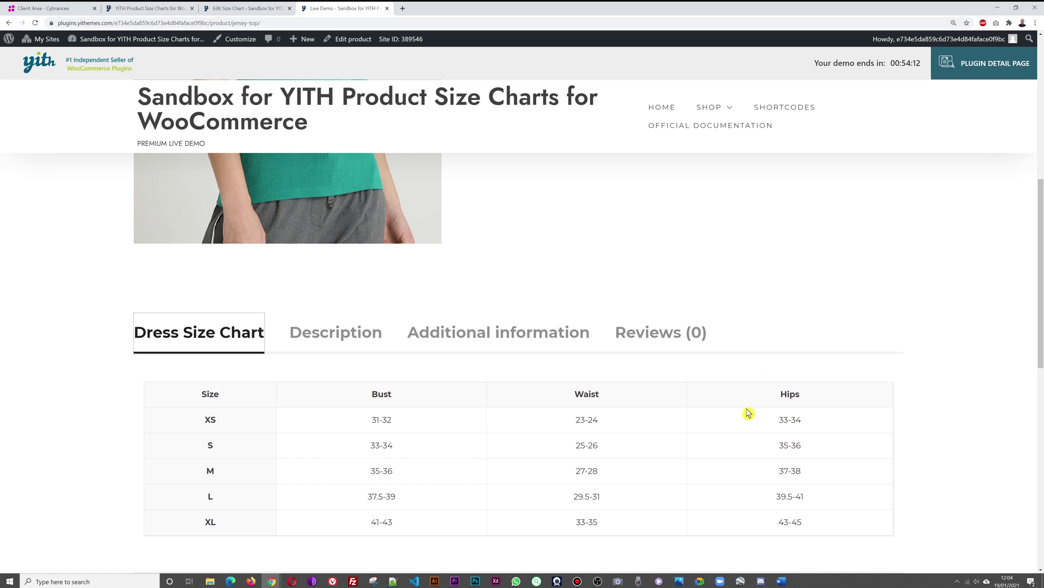
Step: Open the Cherokee T-Shirt product in the live demo and check the XS bust value in its Dress Size Chart popup
{"action": "left_click", "coordinate": [247, 9]}
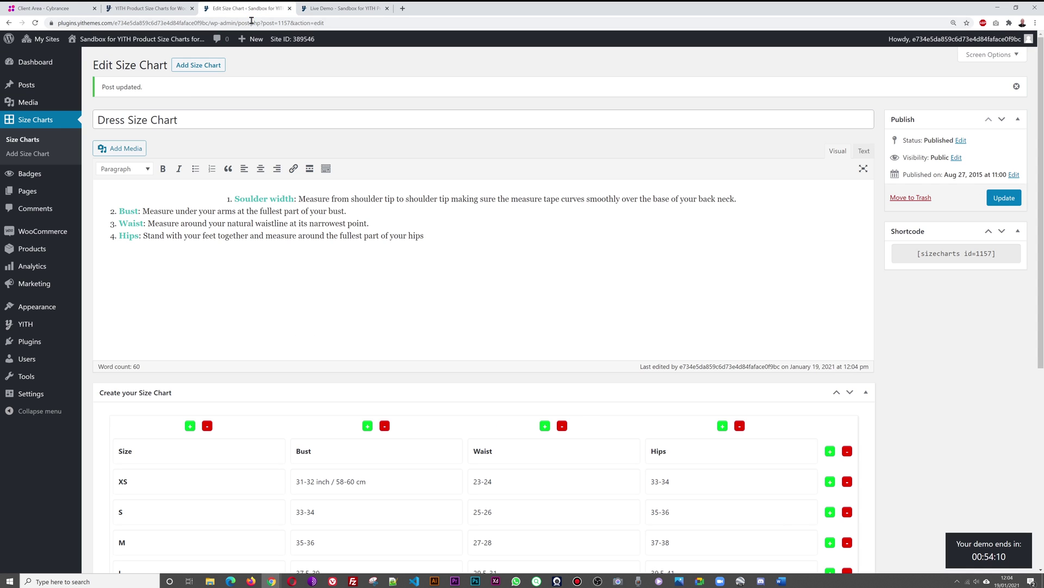
{"action": "left_click", "coordinate": [319, 9]}
{"action": "key", "text": "F5"}
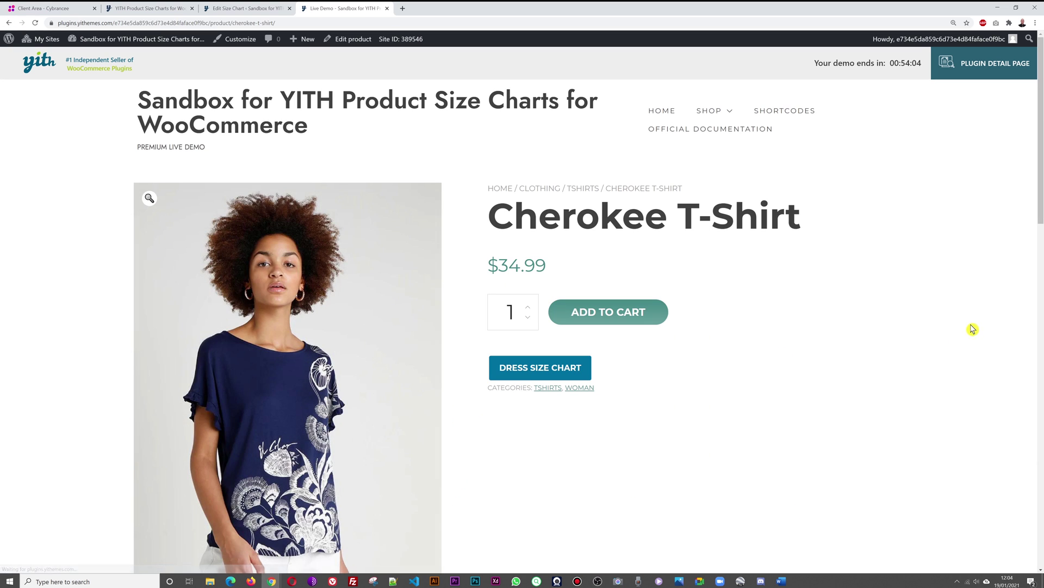
{"action": "scroll", "coordinate": [867, 315], "scroll_direction": "down", "scroll_amount": 10}
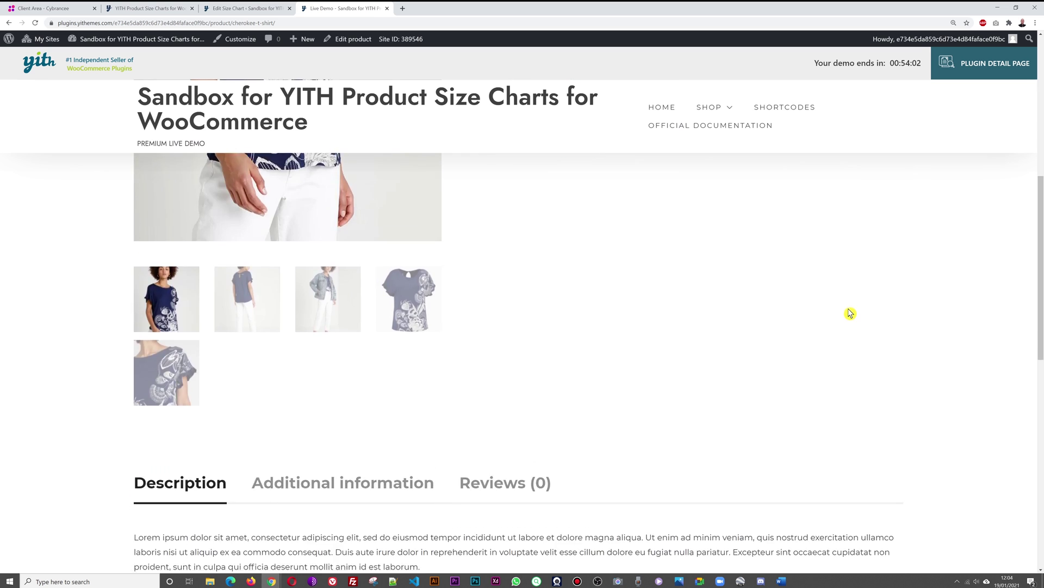
{"action": "scroll", "coordinate": [768, 396], "scroll_direction": "up", "scroll_amount": 10}
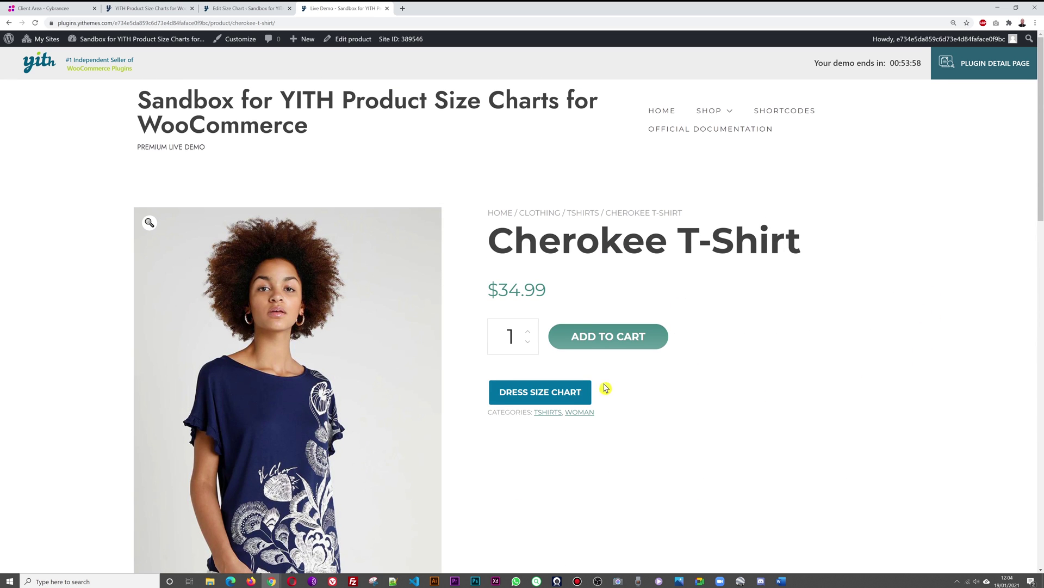
{"action": "left_click", "coordinate": [542, 400]}
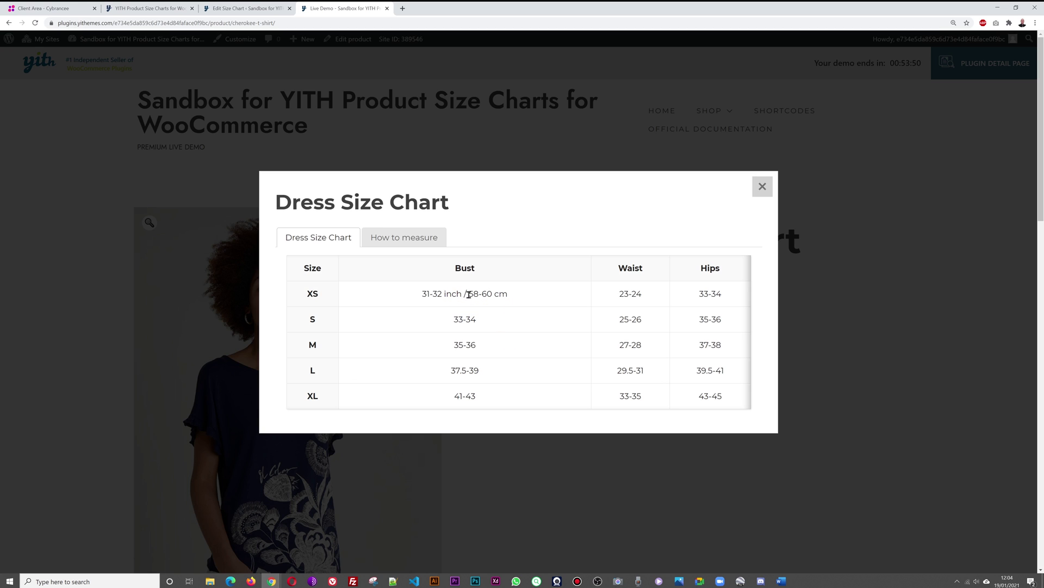
{"action": "left_click_drag", "start_coordinate": [469, 294], "coordinate": [518, 296]}
{"action": "left_click", "coordinate": [515, 300]}
{"action": "left_click", "coordinate": [762, 186]}
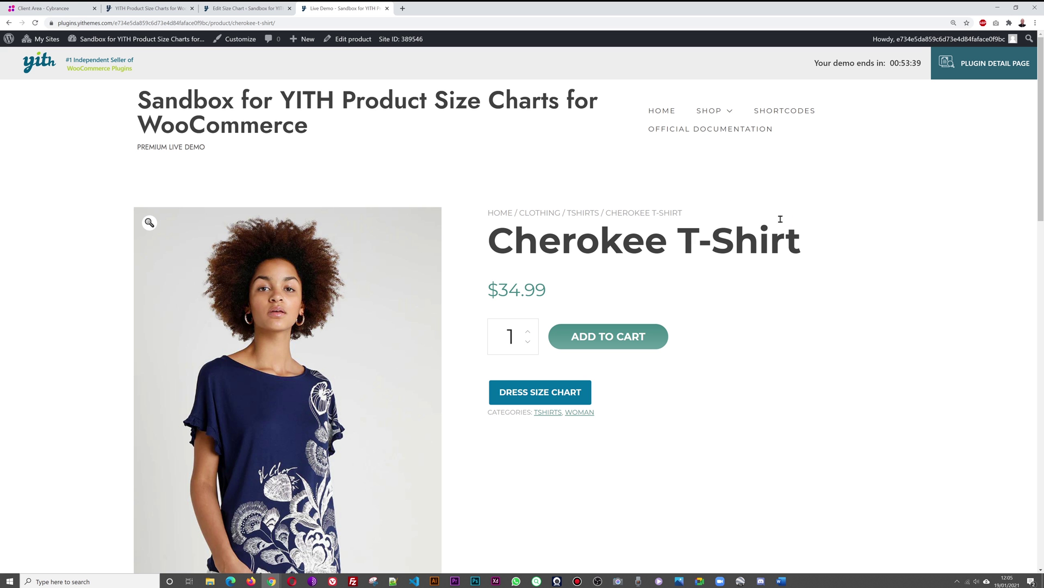
Step: Open the Bedspread product from the demo home page and review its Bedspread Sizes table
{"action": "left_click", "coordinate": [9, 23]}
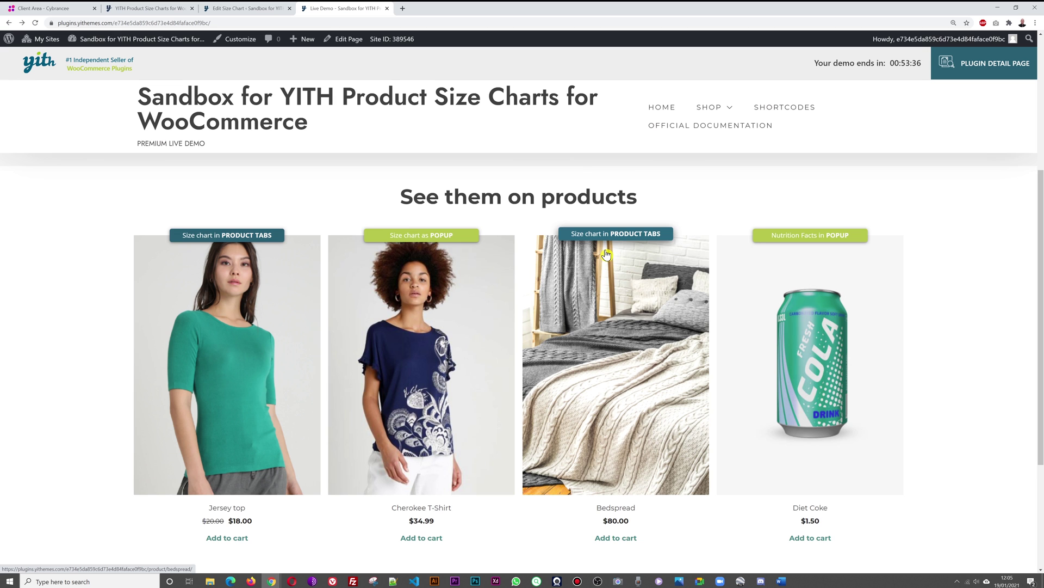
{"action": "left_click", "coordinate": [627, 304]}
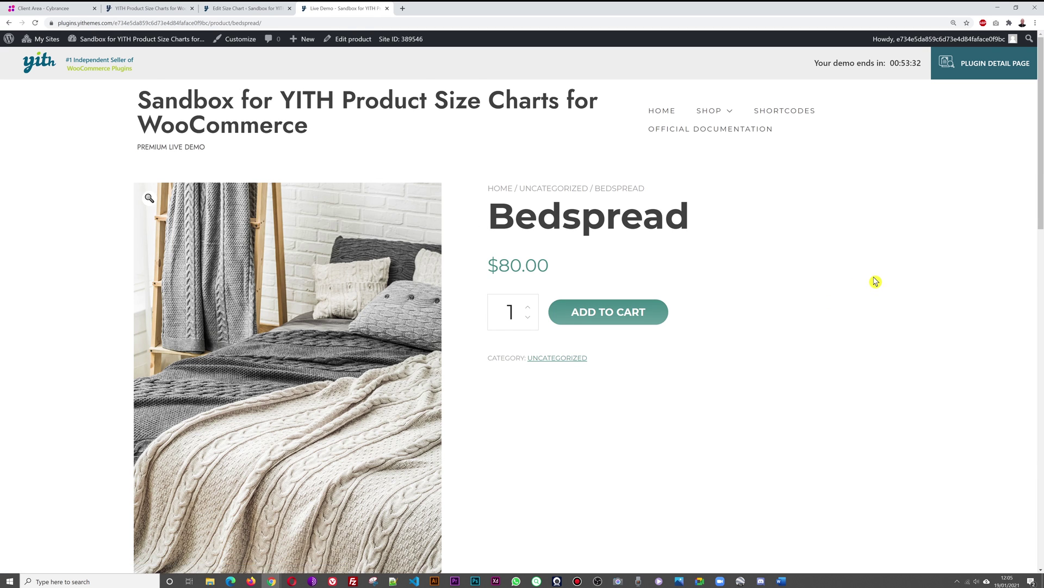
{"action": "scroll", "coordinate": [875, 281], "scroll_direction": "down", "scroll_amount": 8}
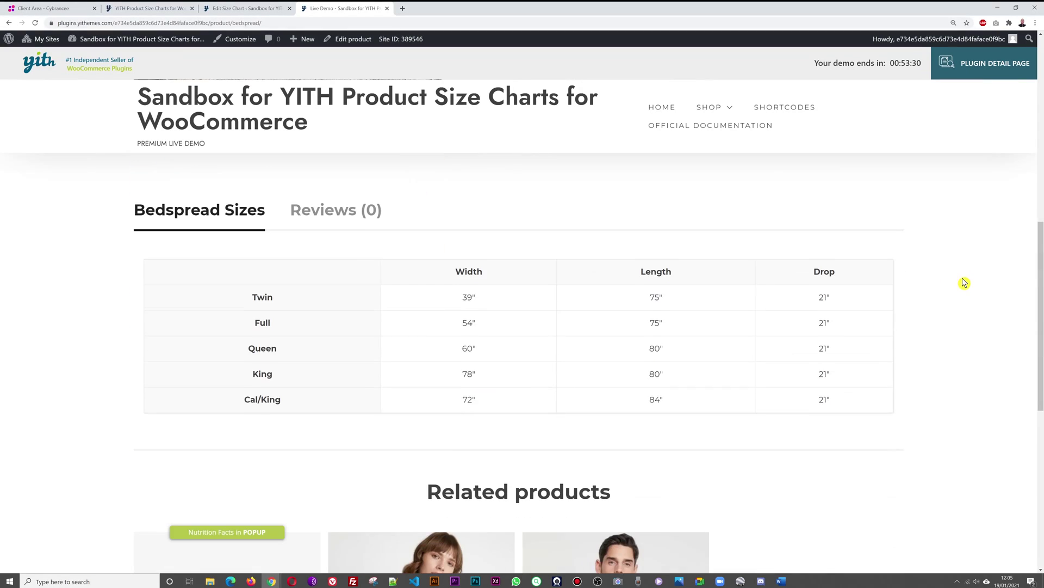
{"action": "scroll", "coordinate": [965, 282], "scroll_direction": "down", "scroll_amount": 1}
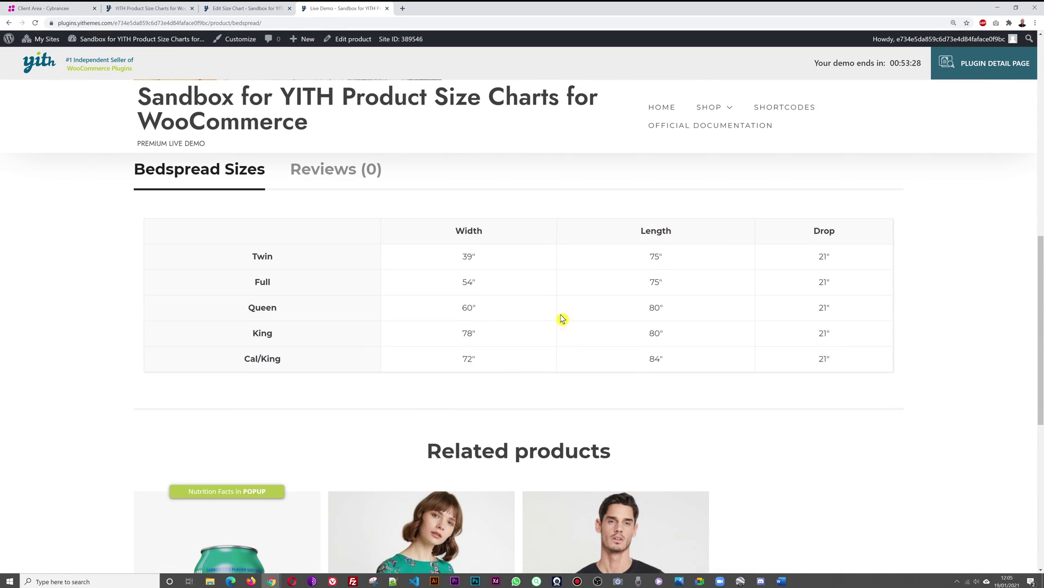
{"action": "scroll", "coordinate": [920, 407], "scroll_direction": "up", "scroll_amount": 9}
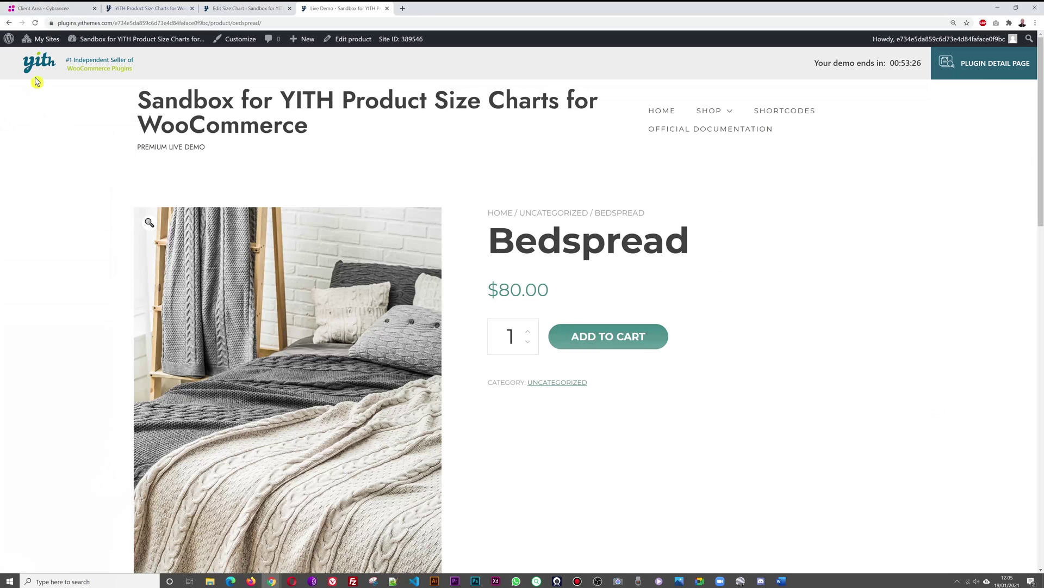
Step: Open the Diet Coke product from the demo home page and view its Nutrition Facts popup
{"action": "left_click", "coordinate": [8, 22]}
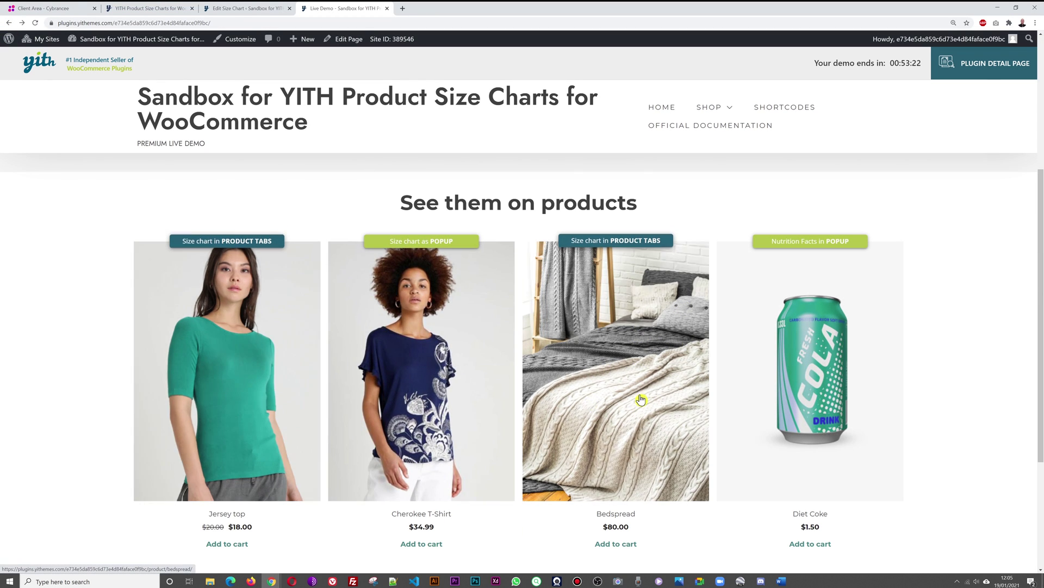
{"action": "left_click", "coordinate": [796, 385]}
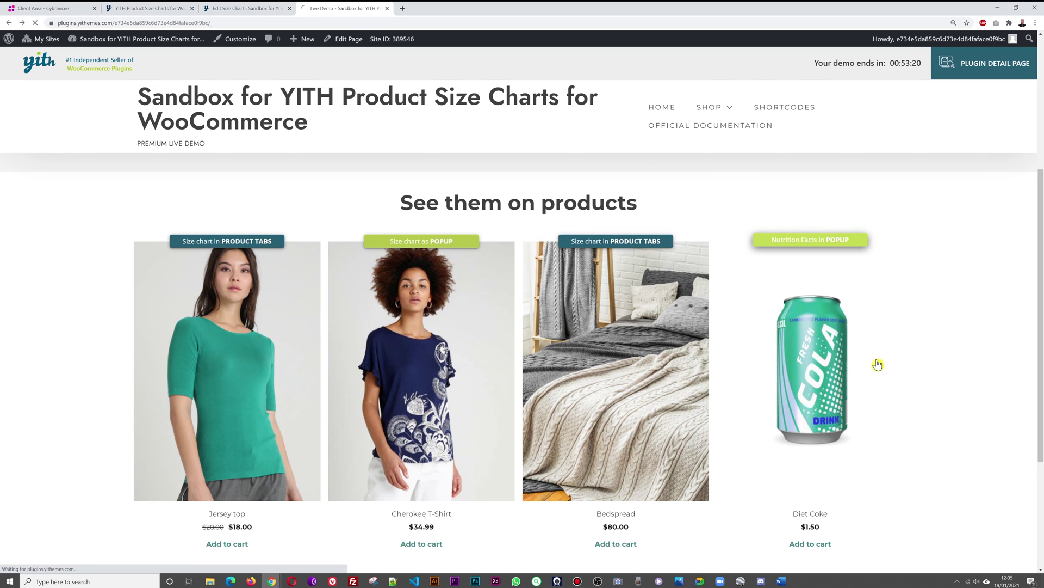
{"action": "scroll", "coordinate": [925, 360], "scroll_direction": "down", "scroll_amount": 4}
{"action": "scroll", "coordinate": [928, 357], "scroll_direction": "down", "scroll_amount": 5}
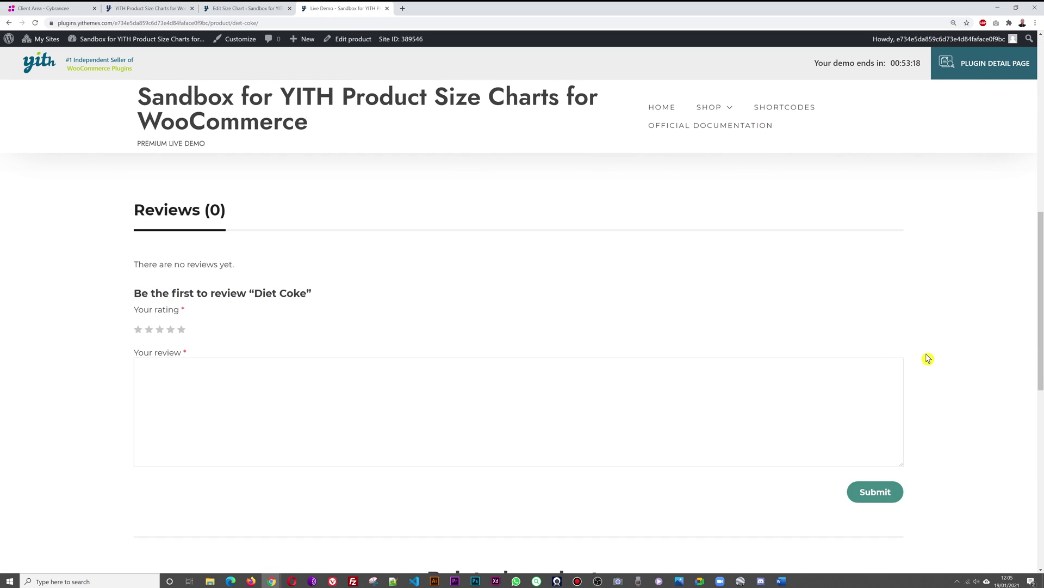
{"action": "scroll", "coordinate": [928, 357], "scroll_direction": "up", "scroll_amount": 10}
{"action": "left_click", "coordinate": [538, 391]}
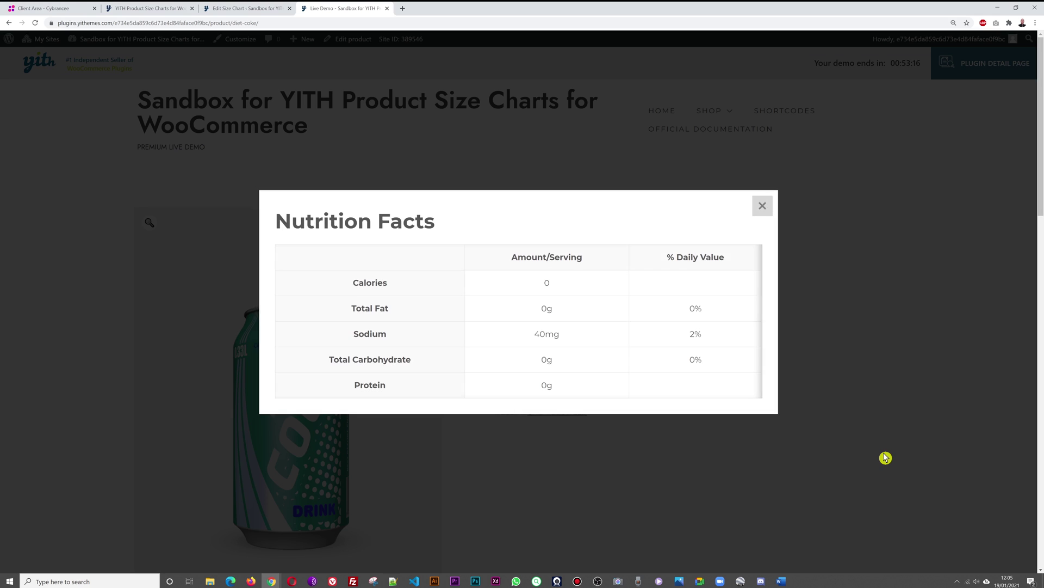
{"action": "left_click", "coordinate": [761, 212]}
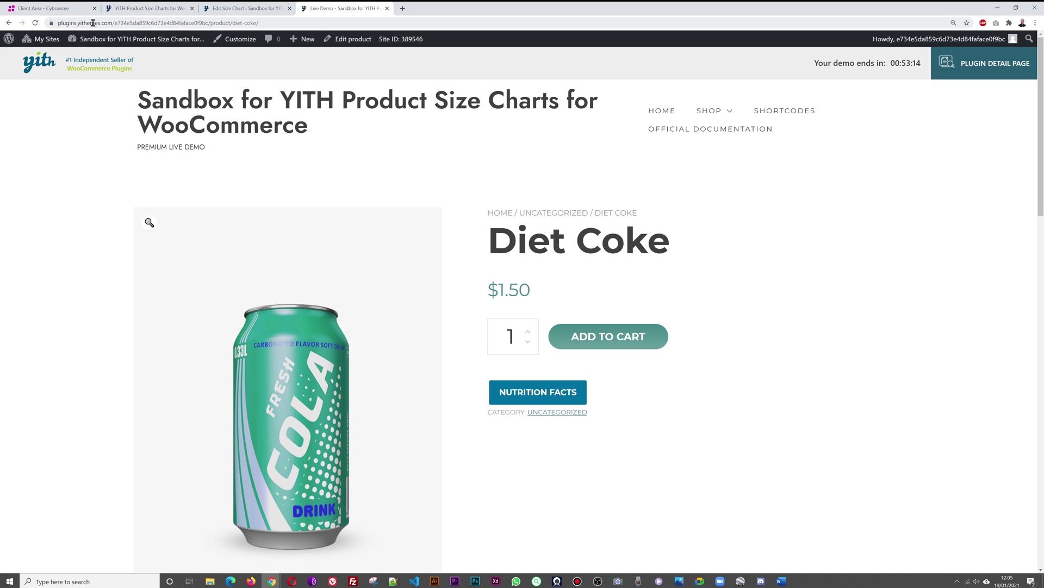
Step: Reopen the Cherokee T-Shirt's Dress Size Chart popup and view its How to measure instructions
{"action": "left_click", "coordinate": [9, 22]}
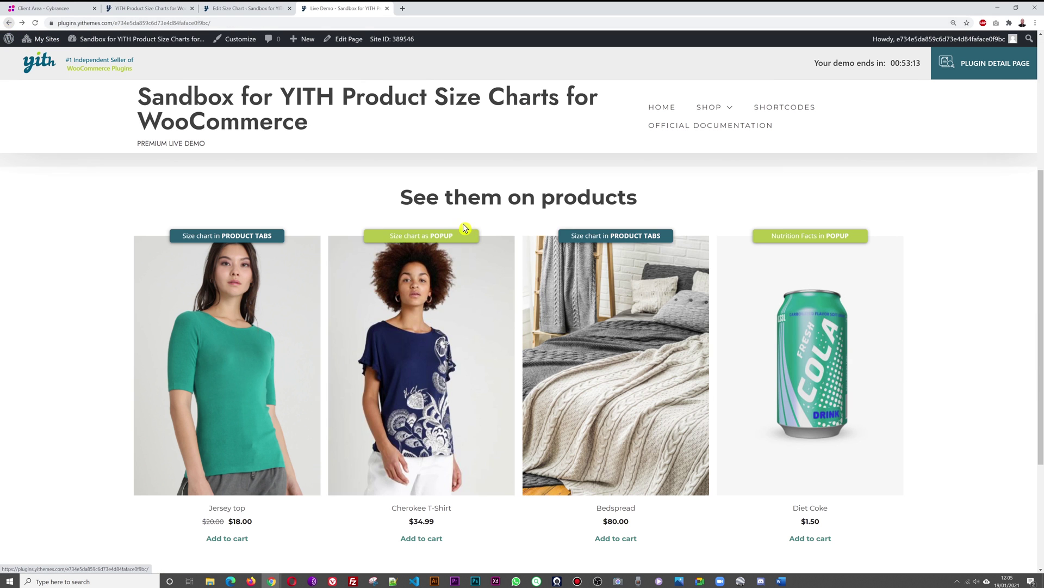
{"action": "left_click", "coordinate": [481, 352]}
{"action": "left_click", "coordinate": [578, 375]}
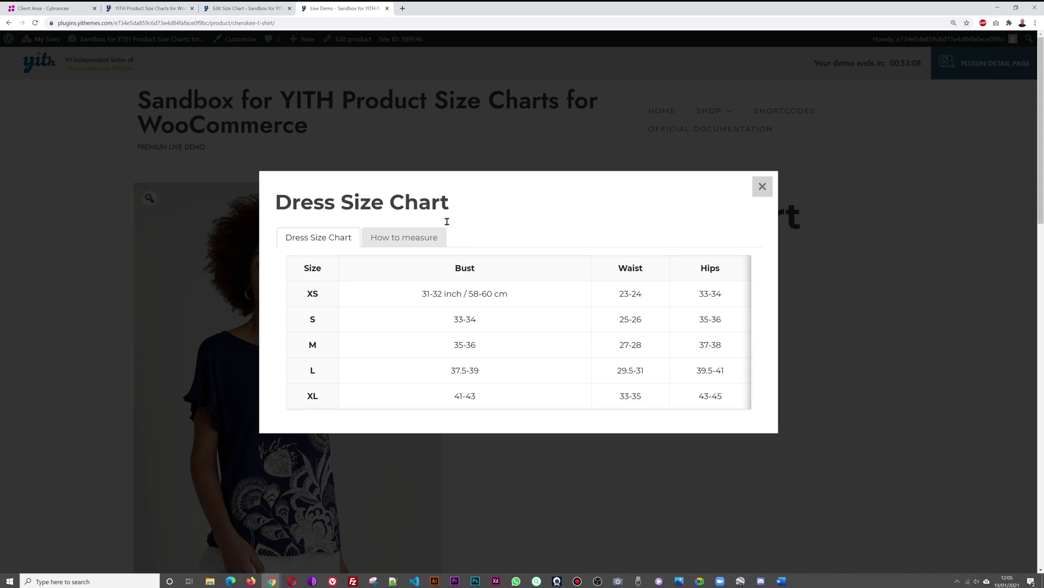
{"action": "left_click", "coordinate": [408, 243]}
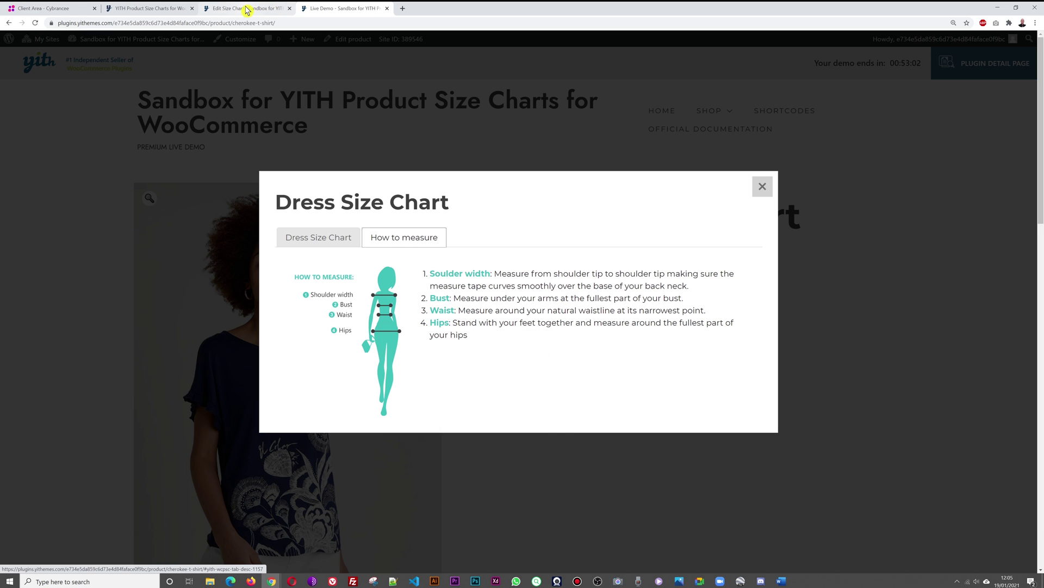
Step: Append "TEST" to the Hips instruction in the Dress Size Chart description and update the chart
{"action": "key", "text": "ctrl+shift+Tab"}
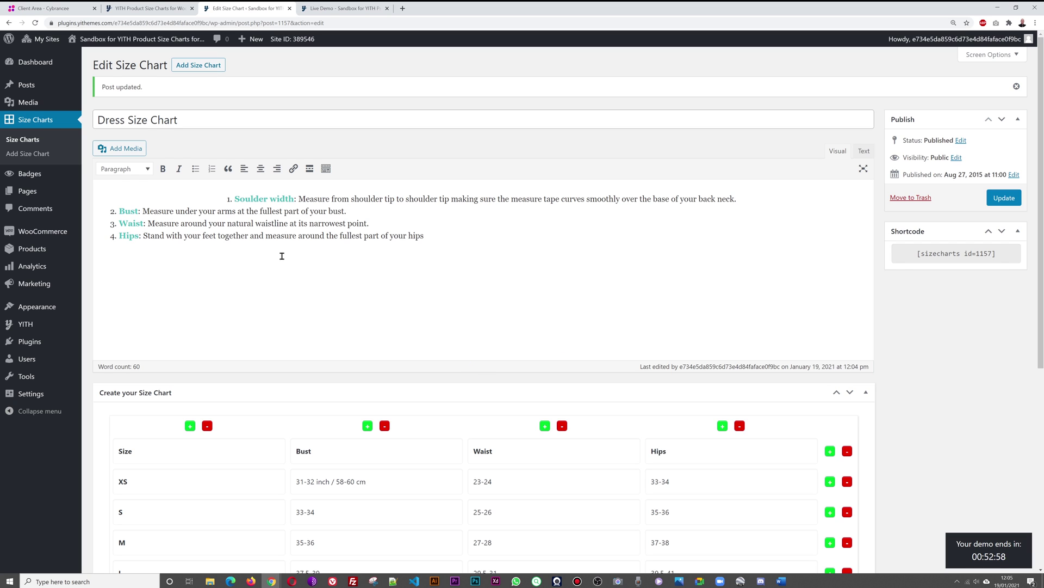
{"action": "left_click", "coordinate": [438, 240]}
{"action": "left_click", "coordinate": [1001, 200]}
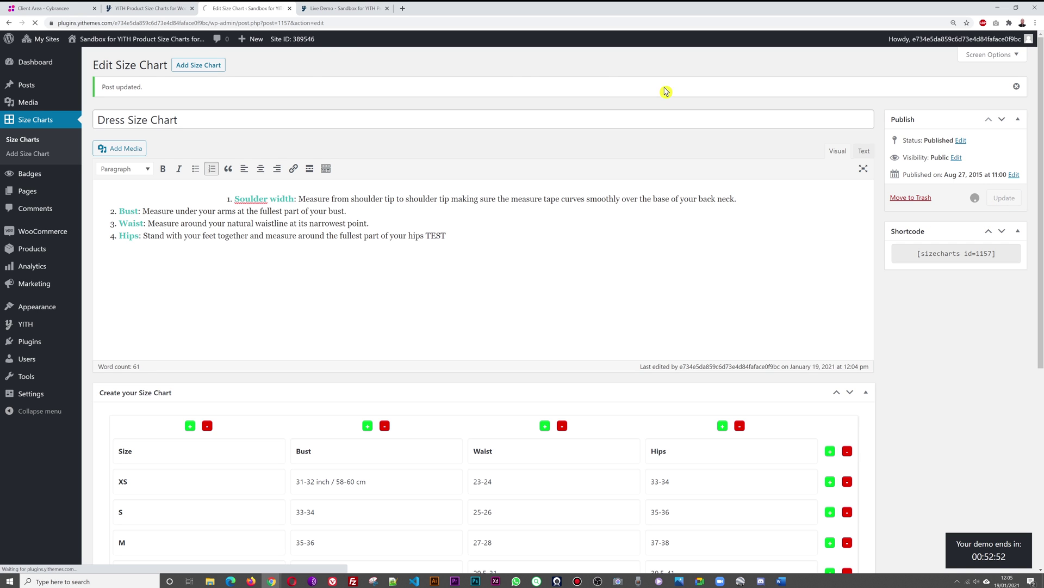
Step: Reopen the Dress Size Chart popup on the refreshed Cherokee T-Shirt page and check the Hips instruction under How to measure
{"action": "left_click", "coordinate": [343, 9]}
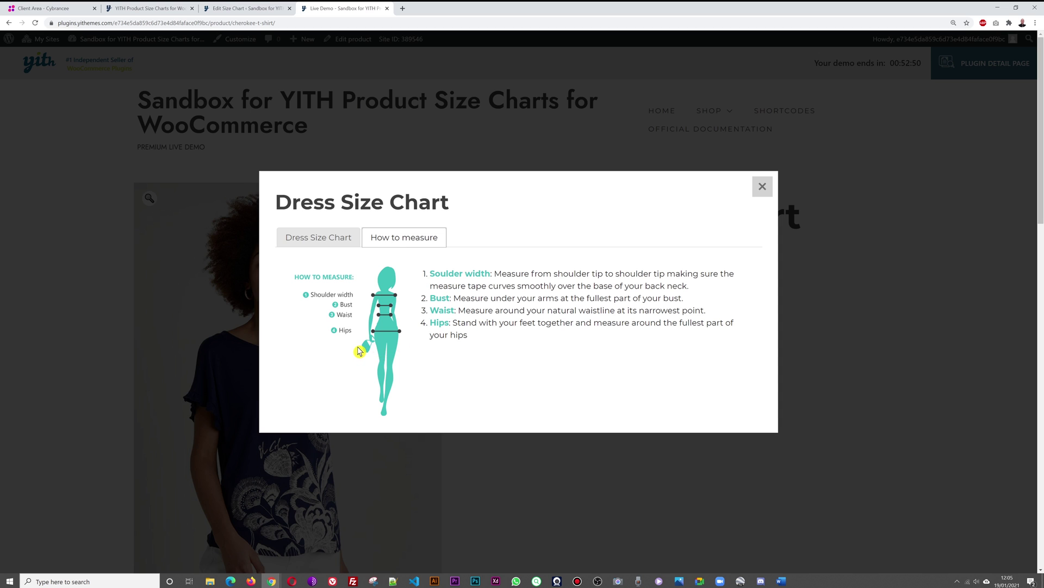
{"action": "key", "text": "Escape"}
{"action": "left_click", "coordinate": [566, 370]}
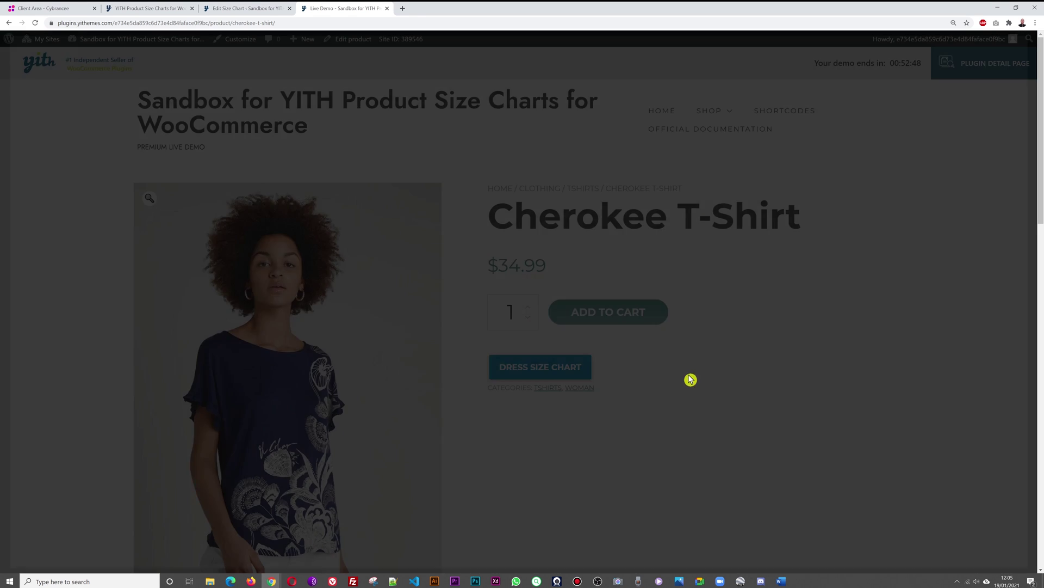
{"action": "left_click", "coordinate": [413, 236]}
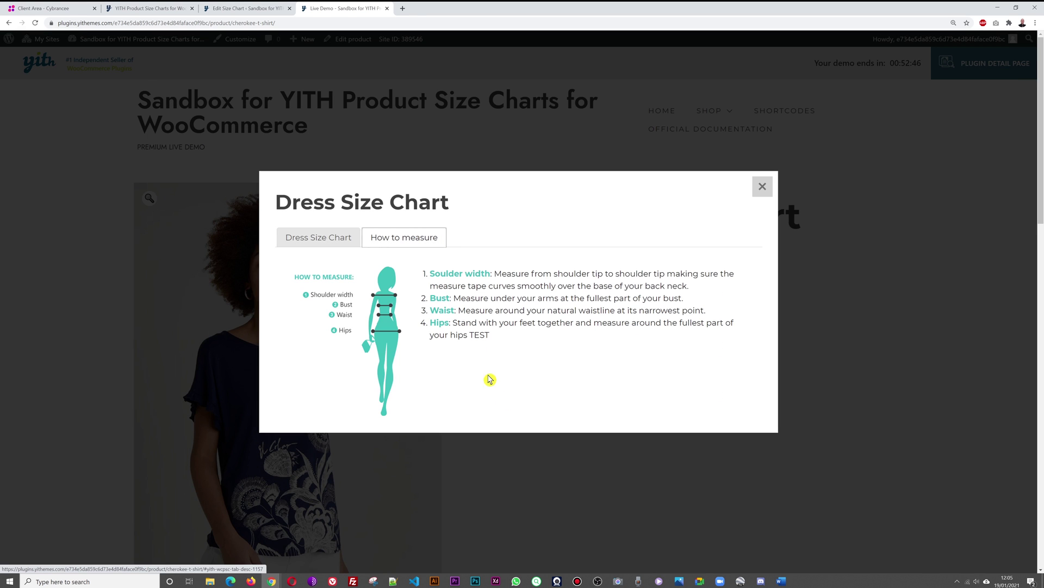
{"action": "left_click_drag", "start_coordinate": [472, 336], "coordinate": [496, 352]}
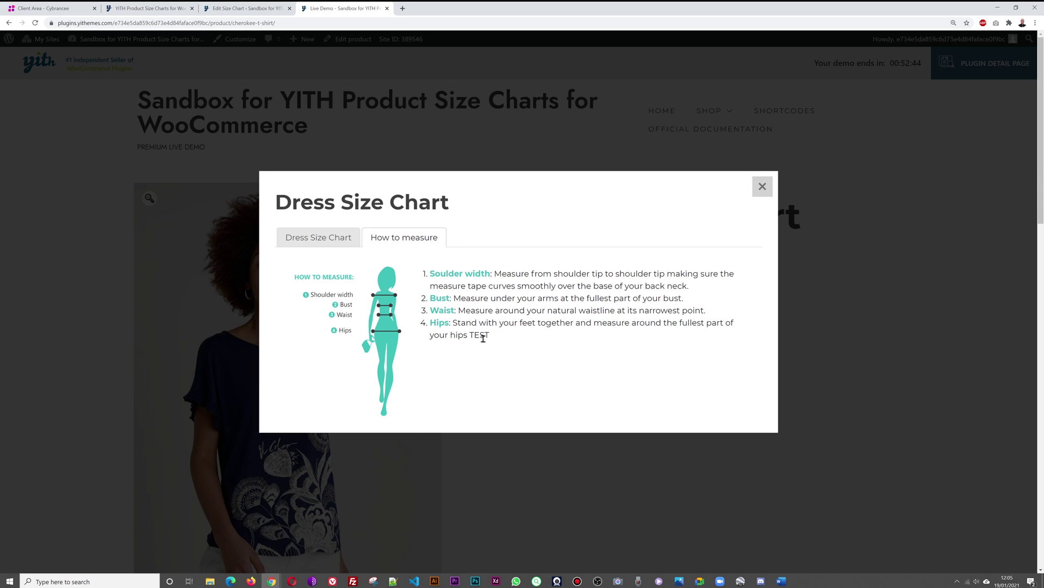
Step: Add a 2XL row below XL in the Dress Size Chart with Bust 52-60, Waist 62-64 and Hips 64-66
{"action": "left_click", "coordinate": [238, 13]}
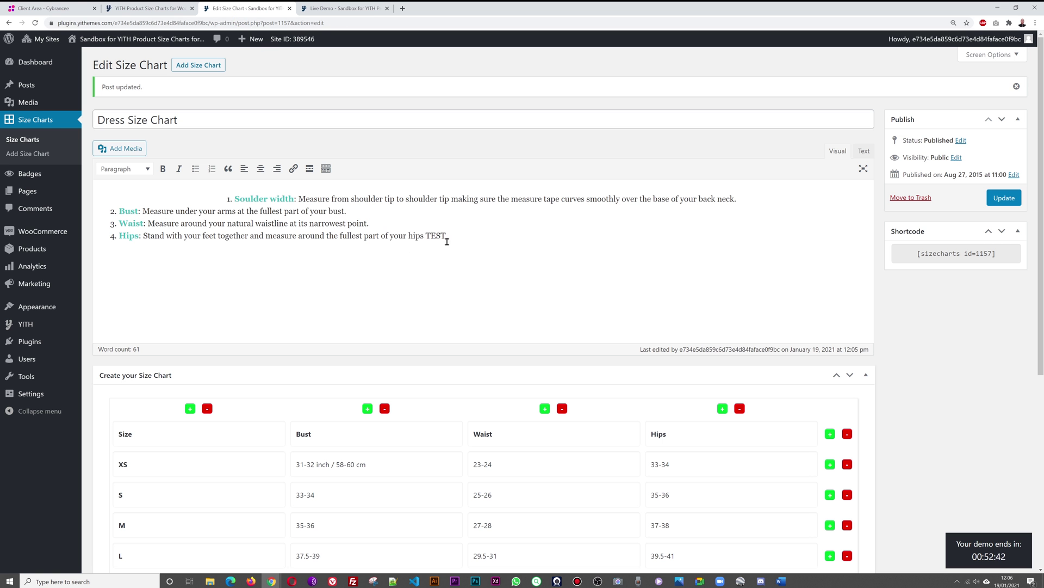
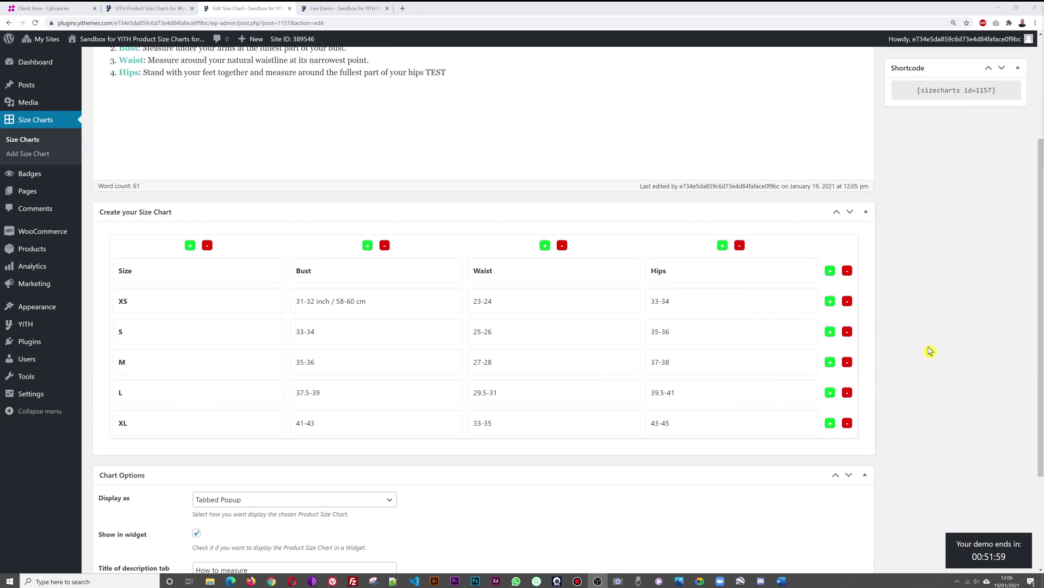
{"action": "scroll", "coordinate": [930, 351], "scroll_direction": "down", "scroll_amount": 1}
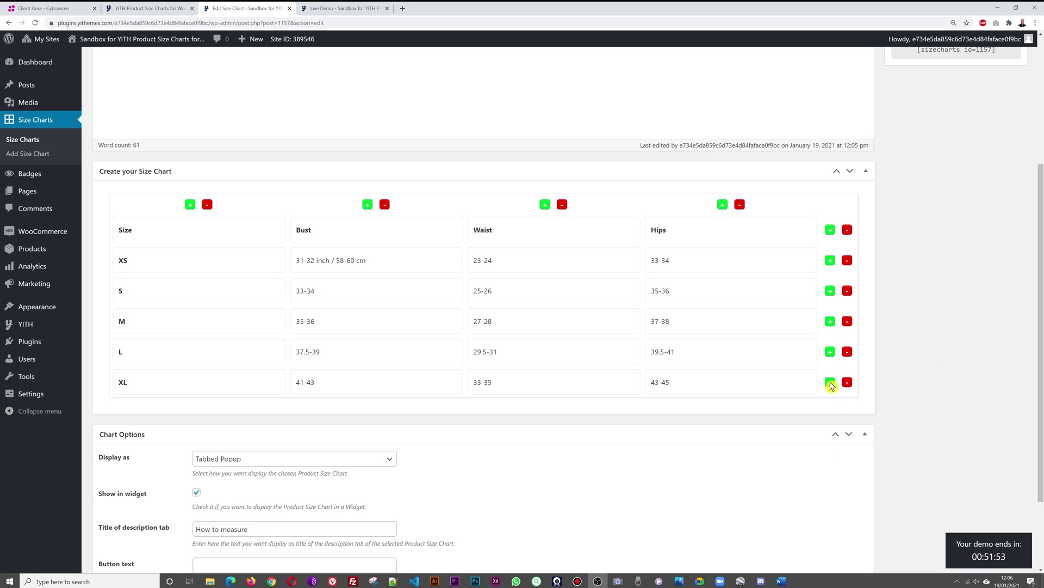
{"action": "left_click", "coordinate": [831, 383]}
{"action": "left_click", "coordinate": [192, 413]}
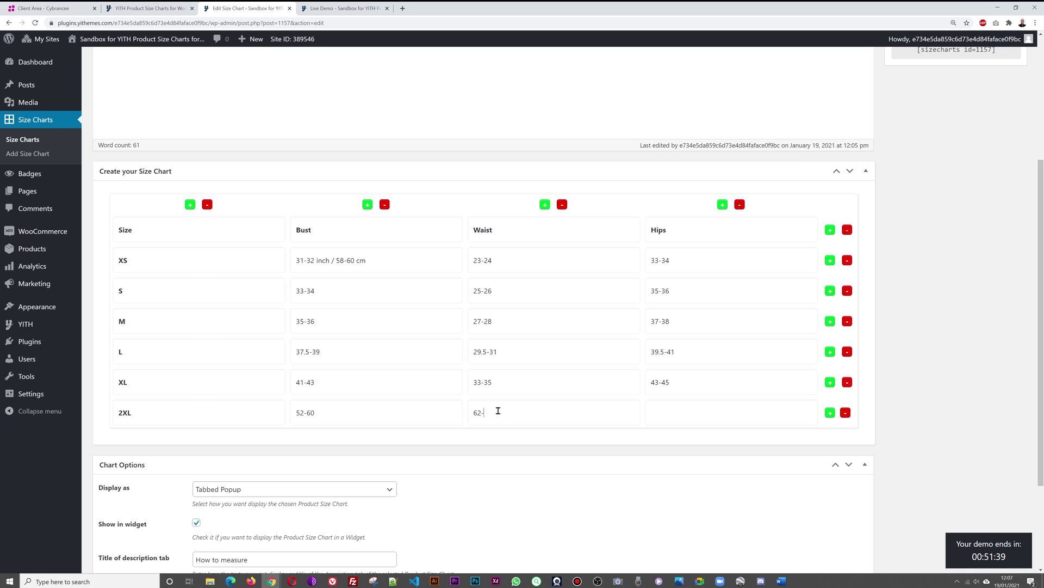
{"action": "type", "text": "64-66"}
Step: Add a 3XL row below 2XL with Bust 68-70, Waist 70-72 and Hips 72-74, and update the chart
{"action": "left_click", "coordinate": [831, 417]}
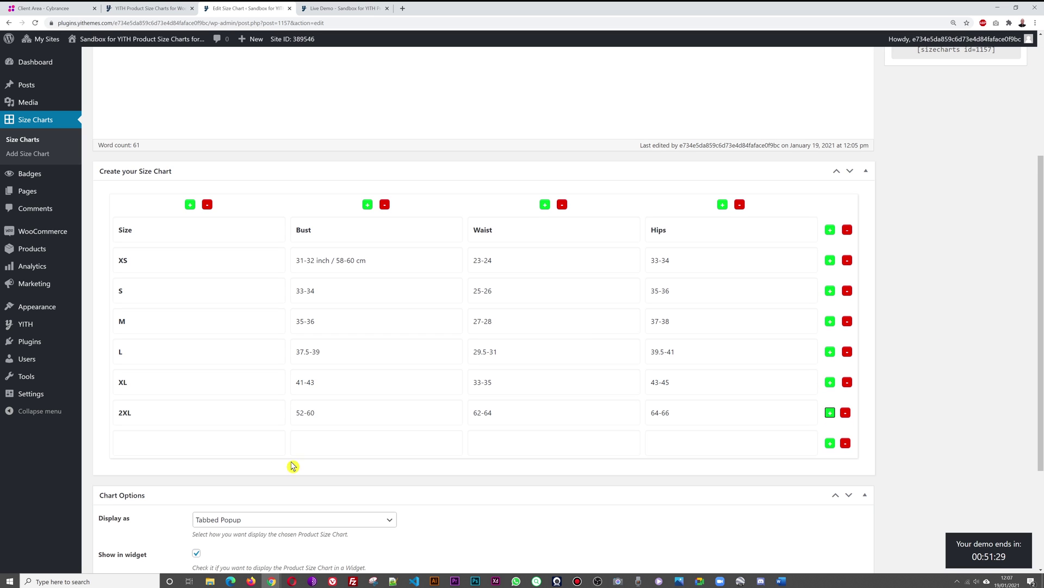
{"action": "left_click", "coordinate": [181, 446]}
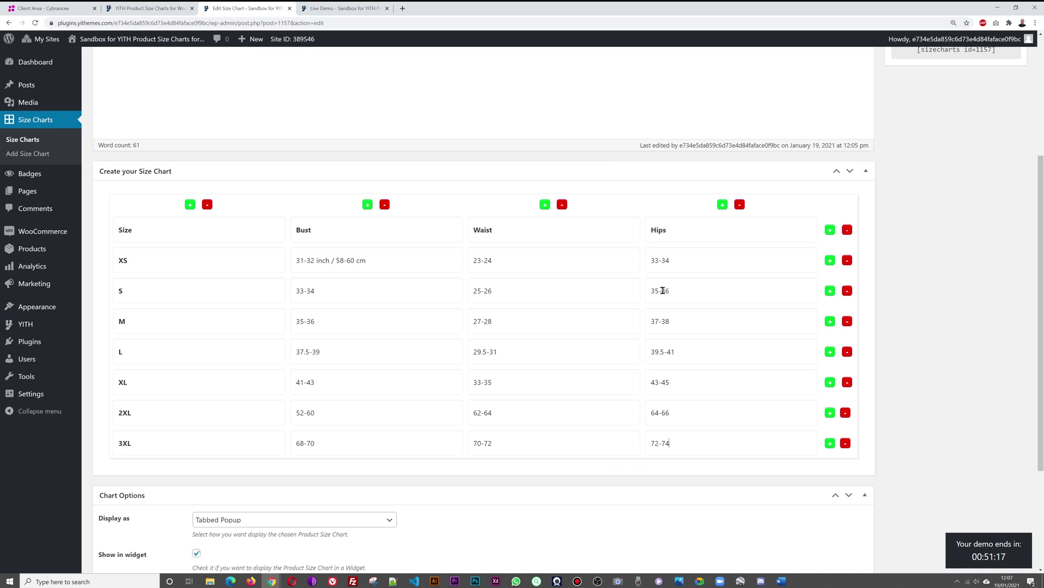
{"action": "scroll", "coordinate": [952, 308], "scroll_direction": "up", "scroll_amount": 4}
{"action": "left_click", "coordinate": [1001, 200]}
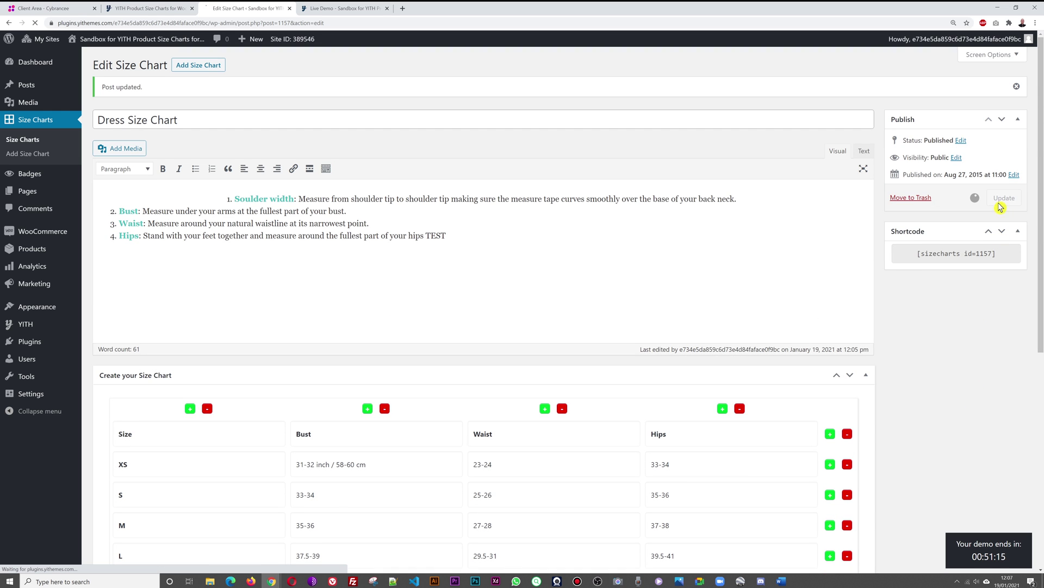
Step: Review the new 2XL and 3XL rows in the Dress Size Chart popup on the live Cherokee T-Shirt page
{"action": "left_click", "coordinate": [345, 8]}
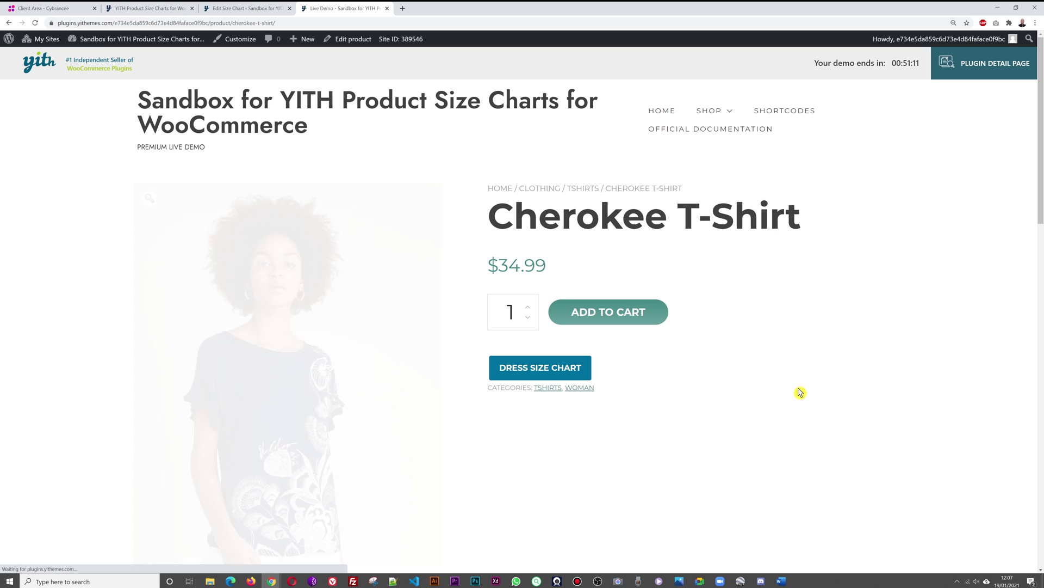
{"action": "left_click", "coordinate": [568, 374]}
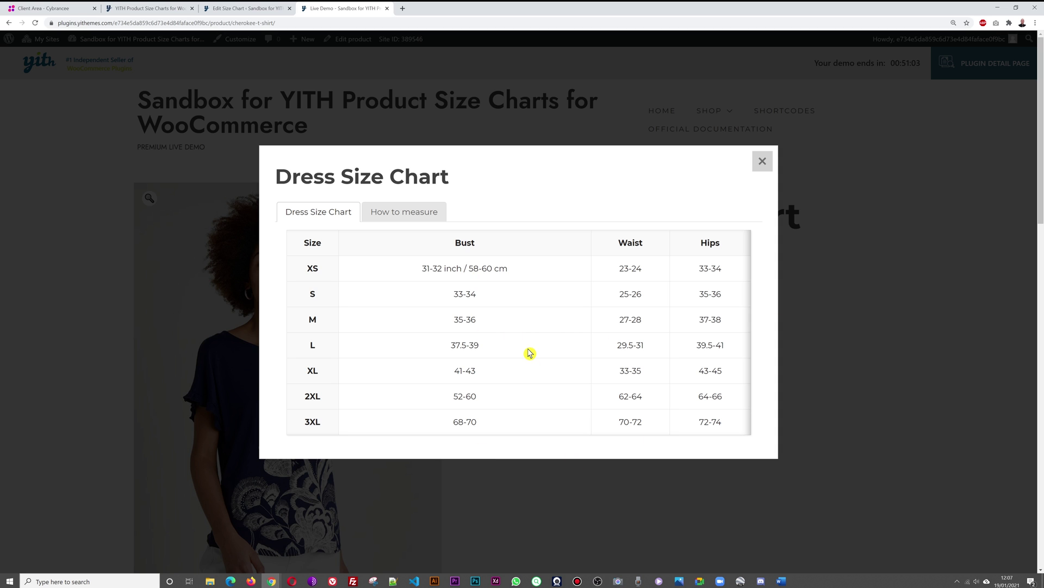
{"action": "left_click", "coordinate": [762, 161]}
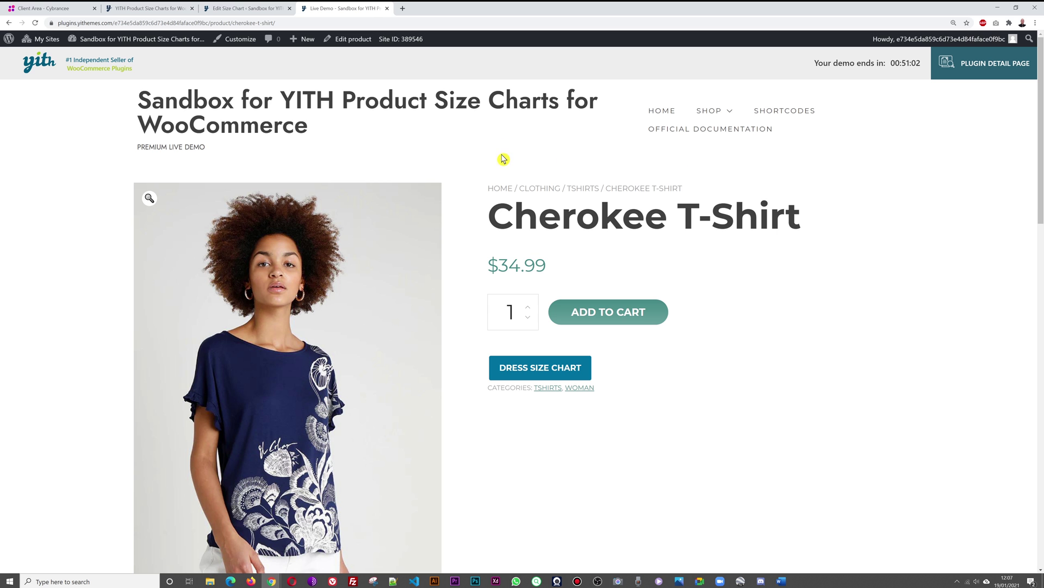
Step: Set the Dress Size Chart to display as Popup and update the chart
{"action": "left_click", "coordinate": [236, 6]}
{"action": "scroll", "coordinate": [932, 359], "scroll_direction": "down", "scroll_amount": 2}
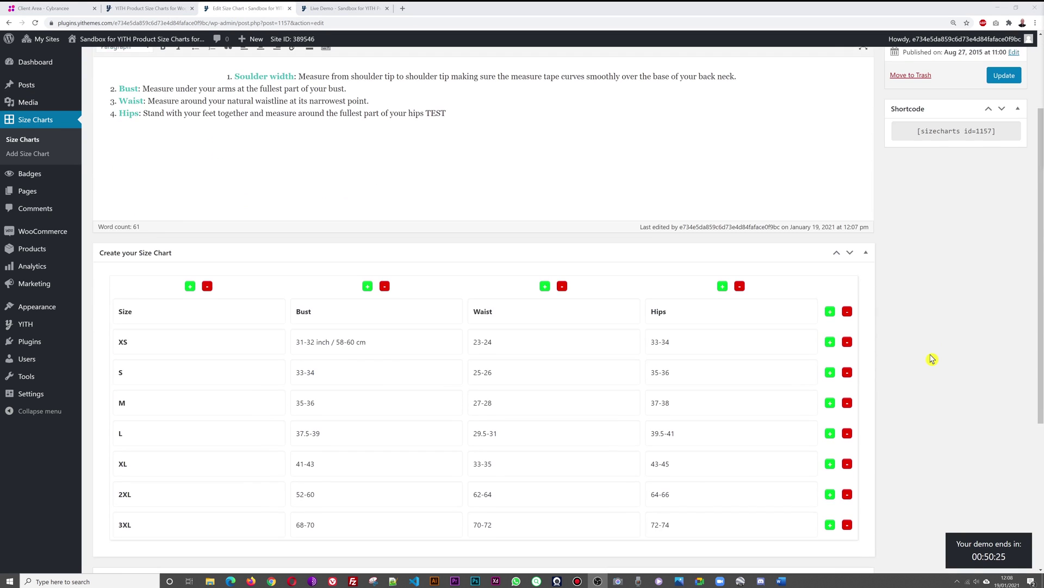
{"action": "scroll", "coordinate": [932, 359], "scroll_direction": "down", "scroll_amount": 5}
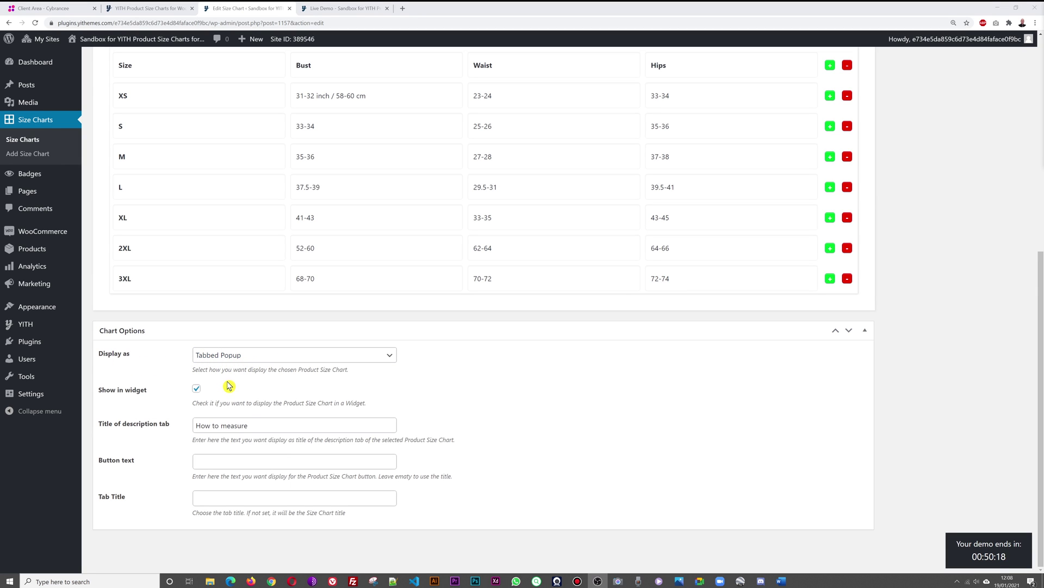
{"action": "left_click", "coordinate": [388, 359]}
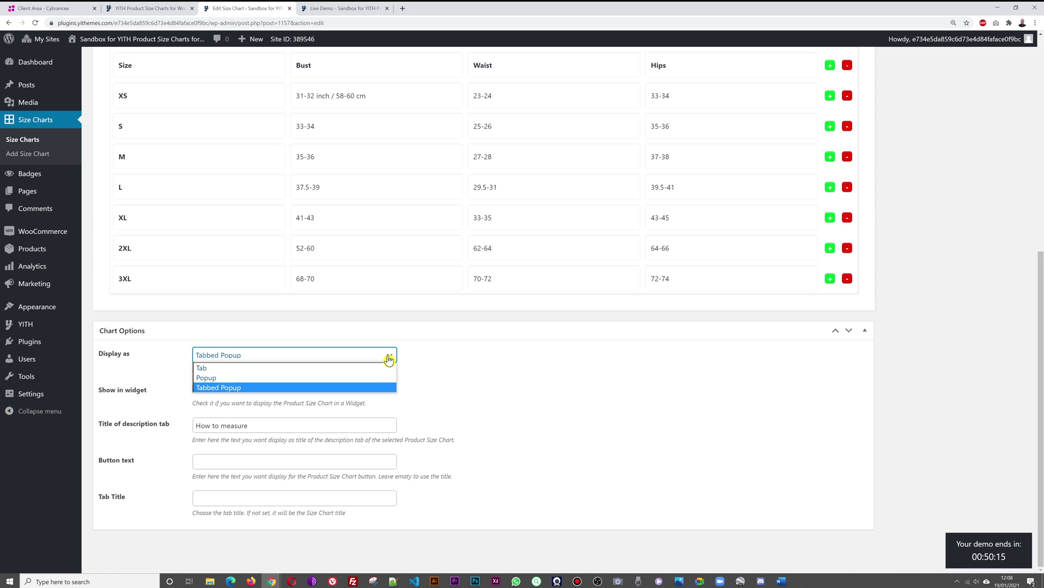
{"action": "left_click", "coordinate": [342, 378]}
{"action": "scroll", "coordinate": [941, 310], "scroll_direction": "up", "scroll_amount": 5}
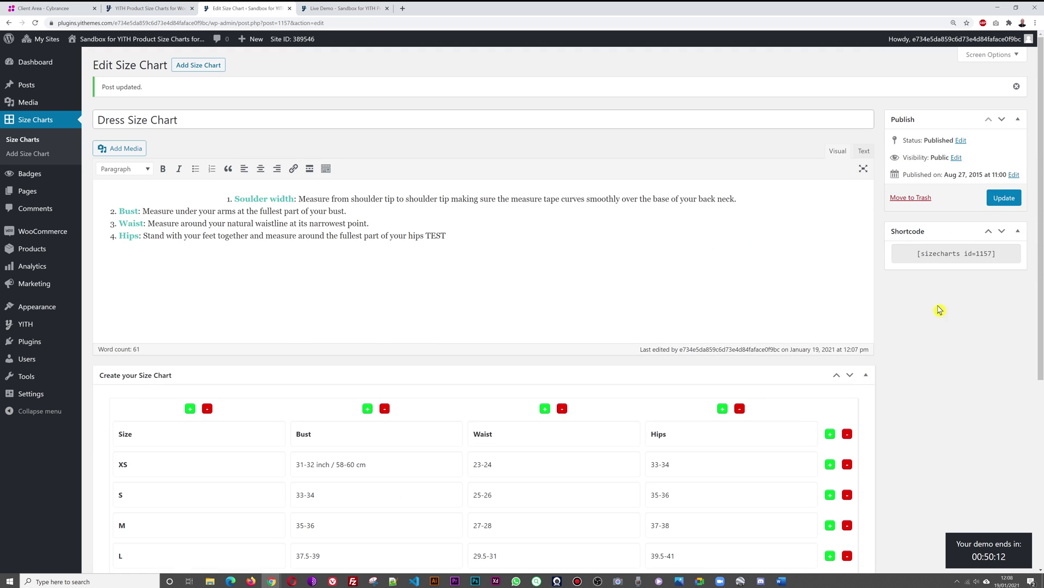
{"action": "left_click", "coordinate": [1003, 199]}
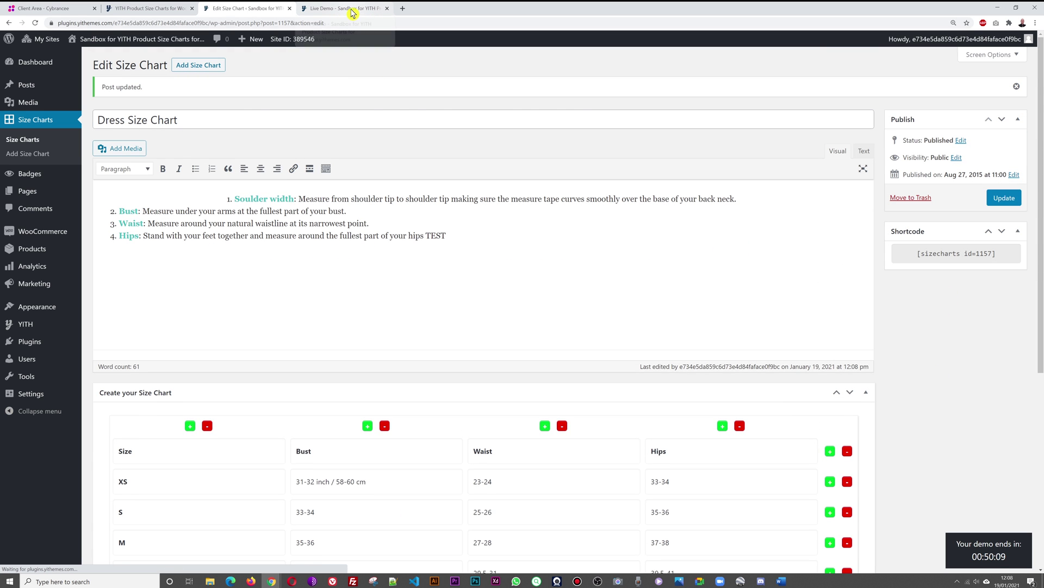
Step: View the Dress Size Chart in its plain Popup display on the Cherokee T-Shirt page and close it
{"action": "left_click", "coordinate": [350, 9]}
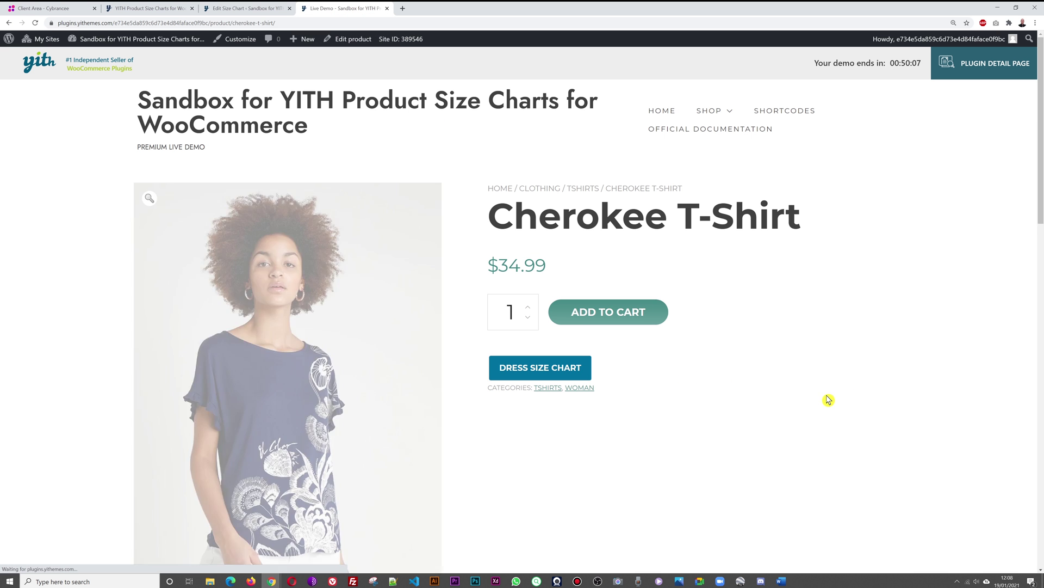
{"action": "left_click", "coordinate": [587, 369]}
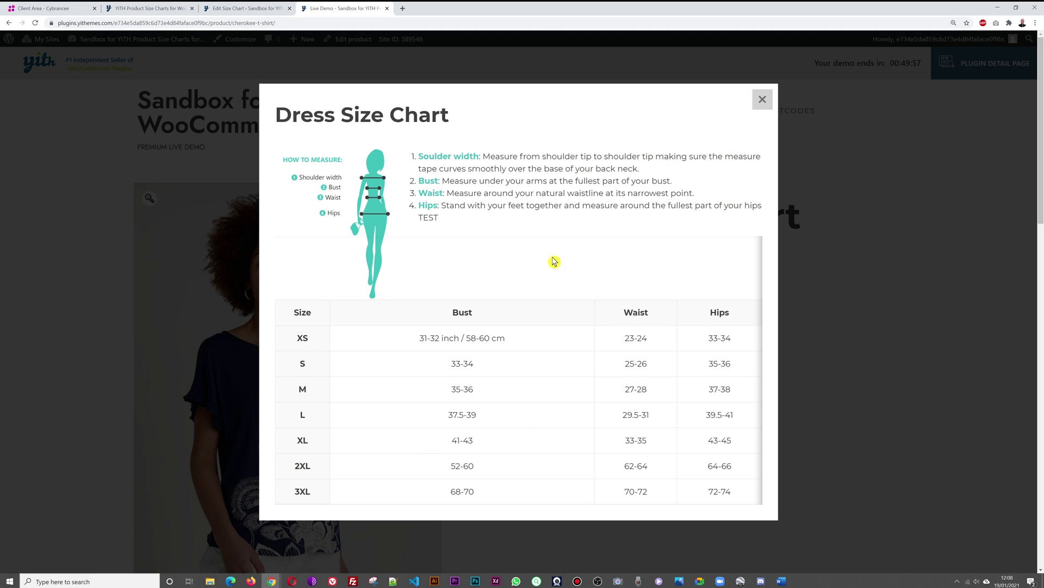
{"action": "left_click", "coordinate": [763, 101]}
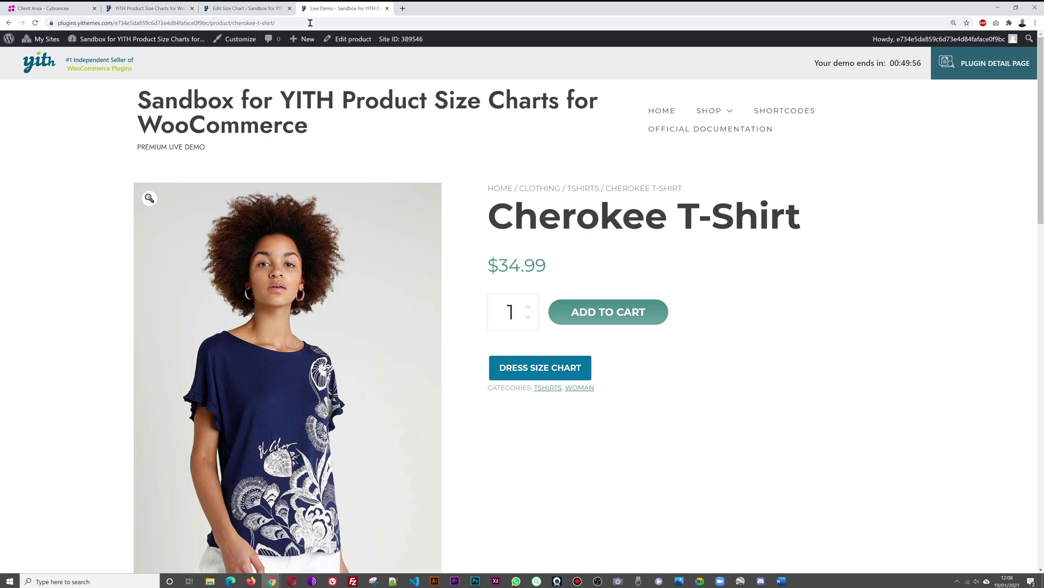
Step: Set the Dress Size Chart to display as Tab with tab position 1, and update the chart
{"action": "left_click", "coordinate": [248, 8]}
{"action": "scroll", "coordinate": [742, 312], "scroll_direction": "down", "scroll_amount": 6}
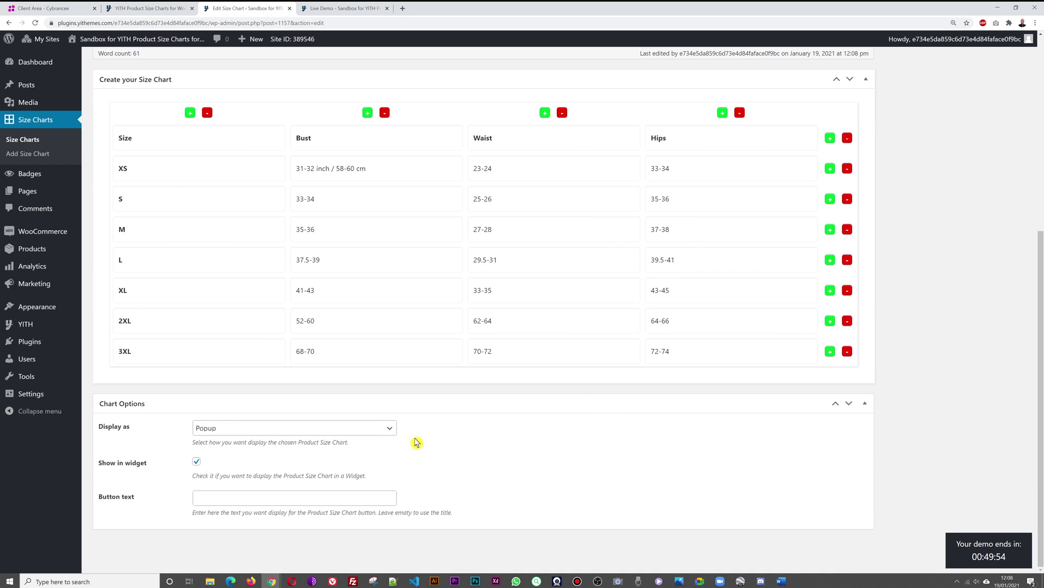
{"action": "left_click", "coordinate": [390, 430]}
{"action": "left_click", "coordinate": [357, 442]}
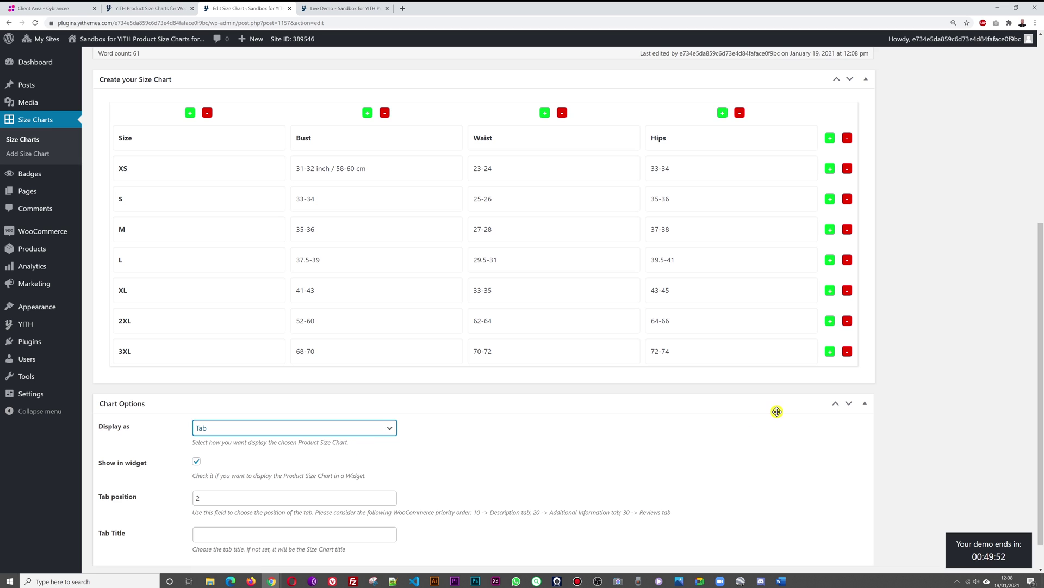
{"action": "scroll", "coordinate": [737, 442], "scroll_direction": "down", "scroll_amount": 1}
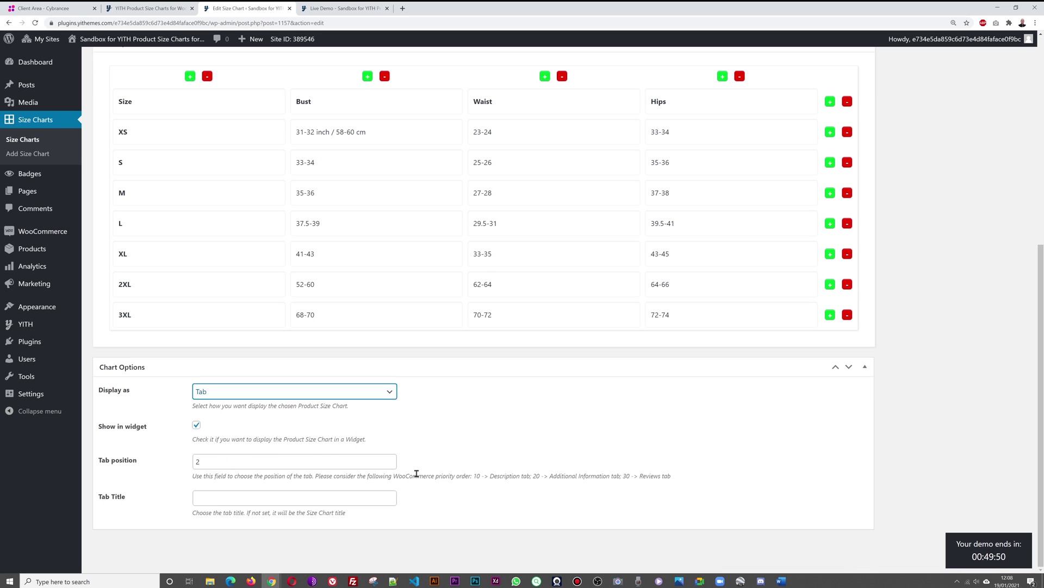
{"action": "left_click", "coordinate": [390, 464]}
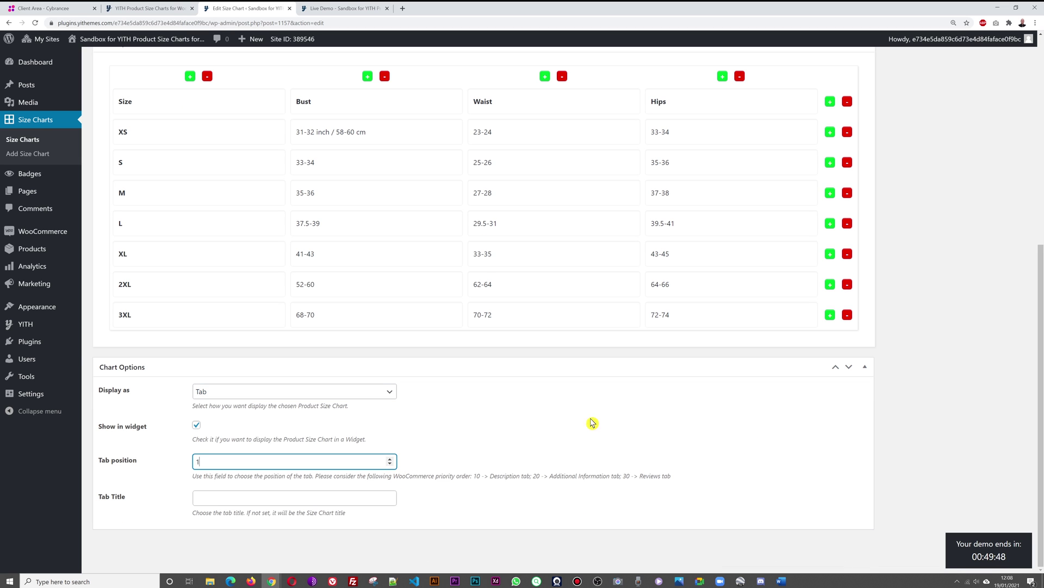
{"action": "key", "text": "Return"}
{"action": "left_click", "coordinate": [1005, 197]}
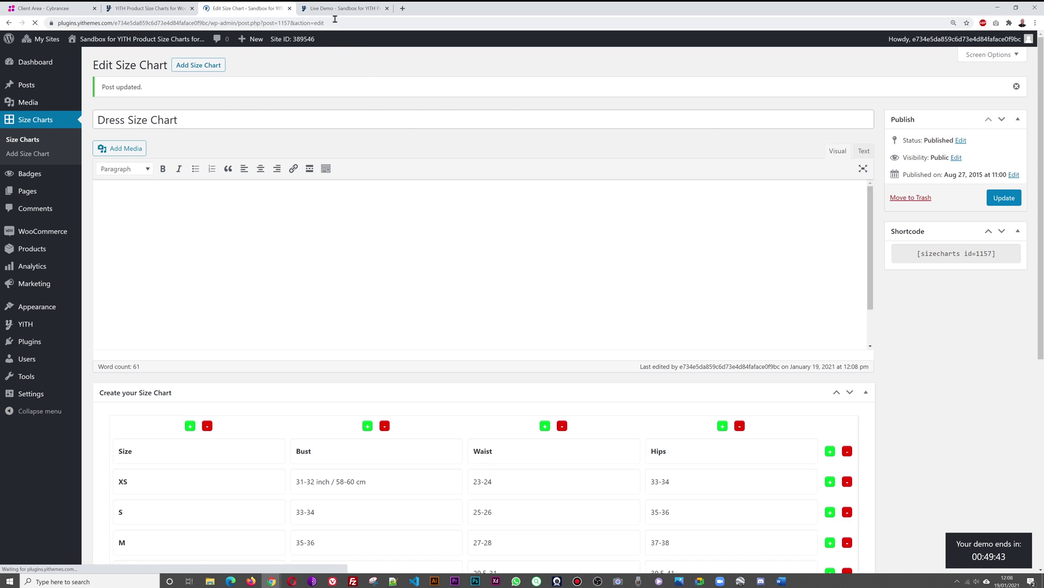
Step: Refresh the Cherokee T-Shirt page and examine the Dress Size Chart tab's placement, measuring instructions and size table
{"action": "left_click", "coordinate": [343, 8]}
{"action": "key", "text": "F5"}
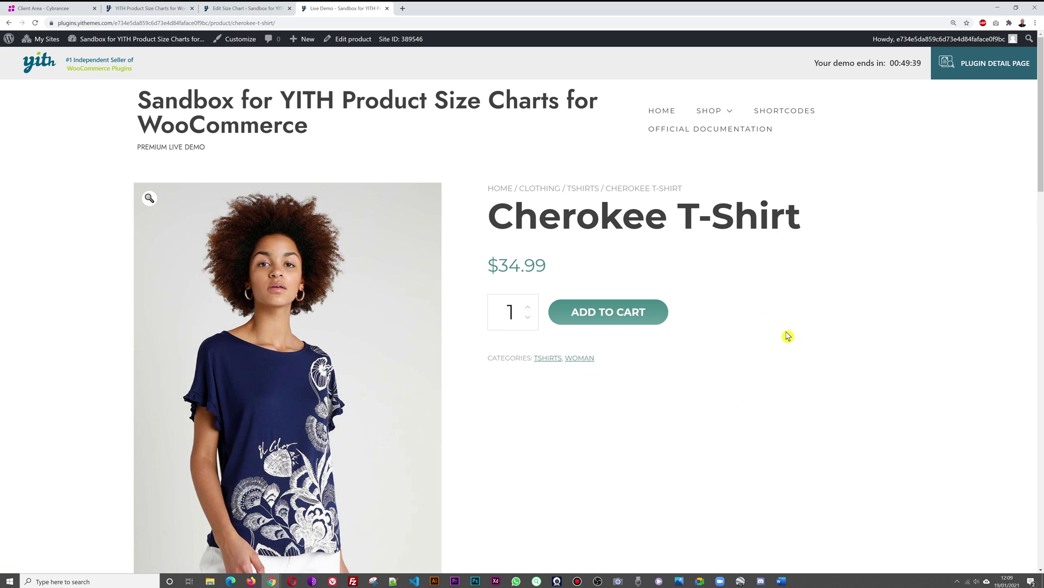
{"action": "scroll", "coordinate": [818, 282], "scroll_direction": "down", "scroll_amount": 13}
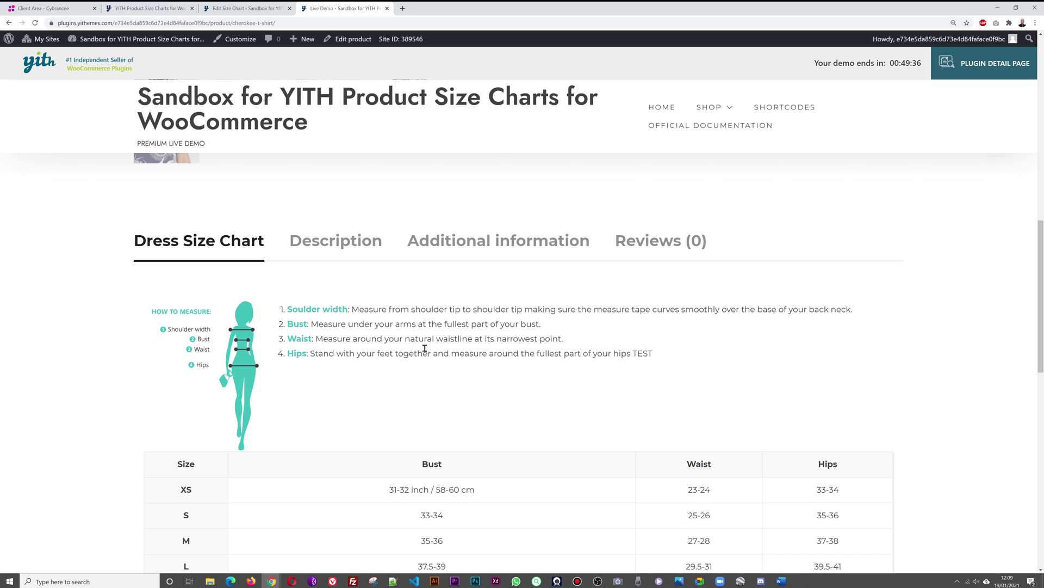
{"action": "scroll", "coordinate": [882, 326], "scroll_direction": "down", "scroll_amount": 7}
{"action": "scroll", "coordinate": [921, 354], "scroll_direction": "up", "scroll_amount": 8}
{"action": "scroll", "coordinate": [920, 354], "scroll_direction": "down", "scroll_amount": 2}
{"action": "scroll", "coordinate": [638, 329], "scroll_direction": "down", "scroll_amount": 3}
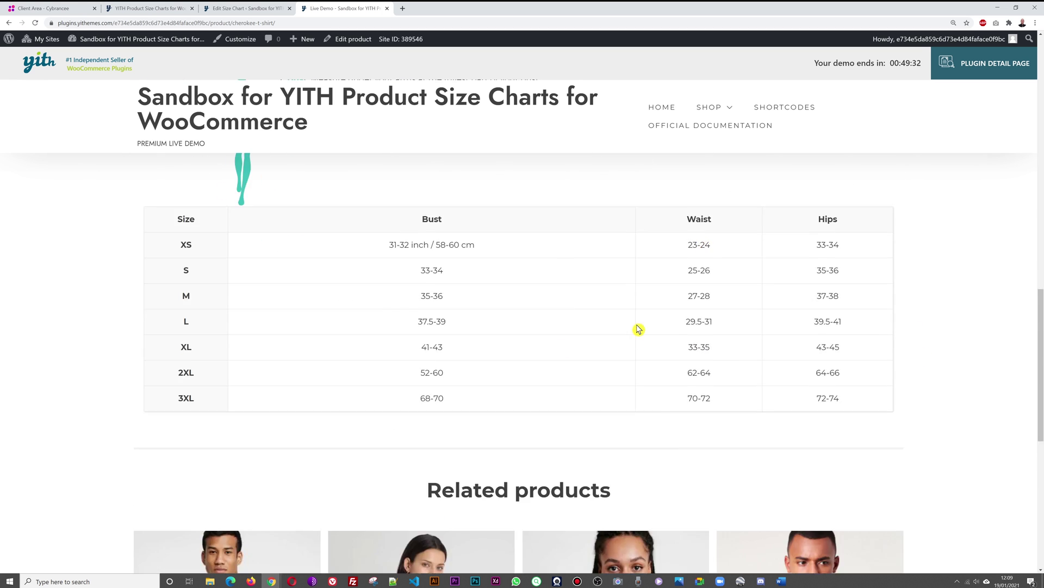
{"action": "scroll", "coordinate": [745, 370], "scroll_direction": "up", "scroll_amount": 7}
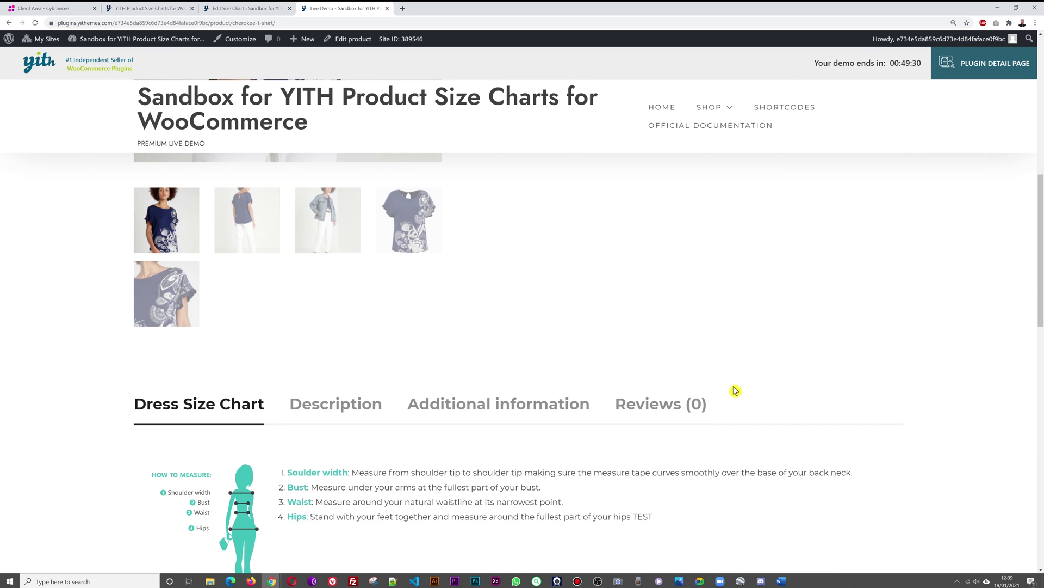
{"action": "scroll", "coordinate": [737, 386], "scroll_direction": "up", "scroll_amount": 7}
{"action": "scroll", "coordinate": [795, 378], "scroll_direction": "down", "scroll_amount": 5}
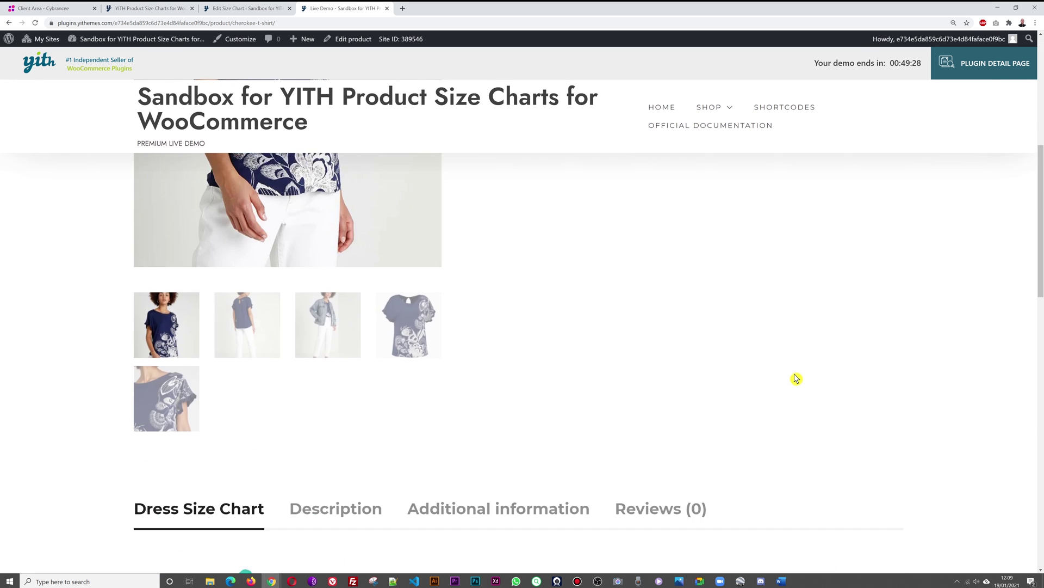
{"action": "scroll", "coordinate": [796, 379], "scroll_direction": "down", "scroll_amount": 5}
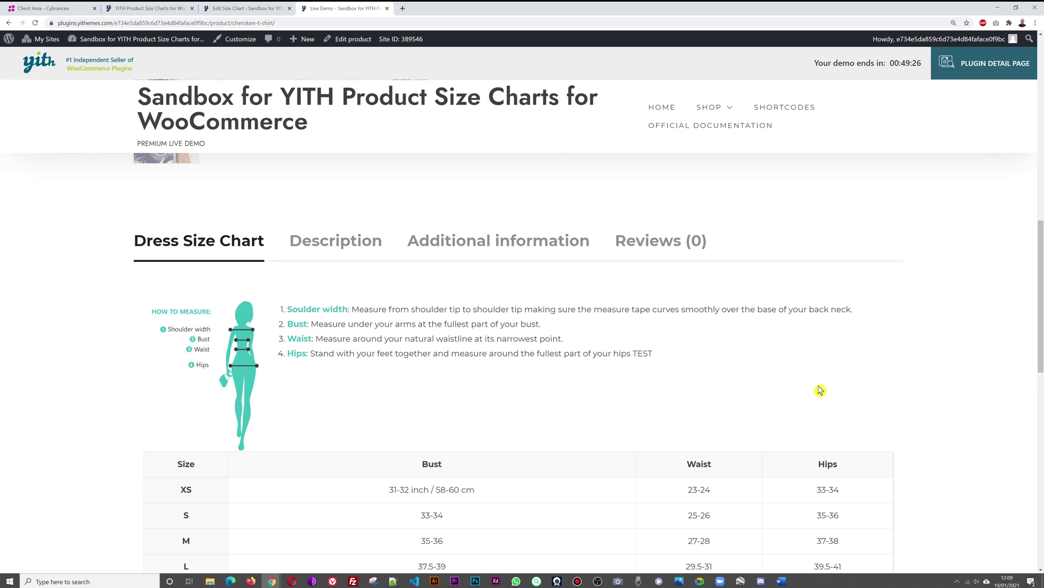
{"action": "scroll", "coordinate": [820, 390], "scroll_direction": "up", "scroll_amount": 10}
Step: Set the Dress Size Chart's tab title to "Choose the Right Size" and update the chart
{"action": "left_click", "coordinate": [246, 6]}
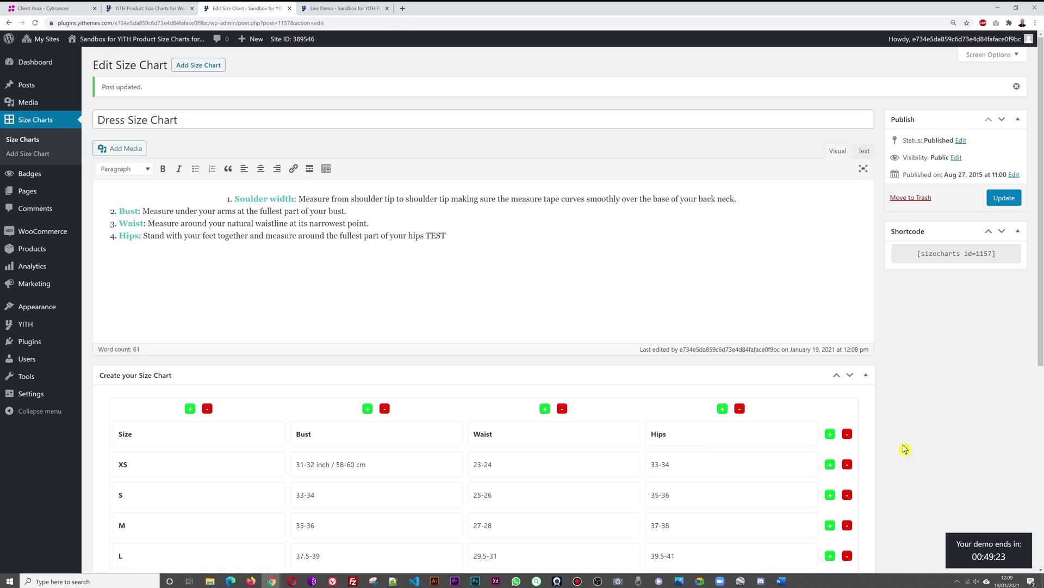
{"action": "scroll", "coordinate": [925, 387], "scroll_direction": "down", "scroll_amount": 6}
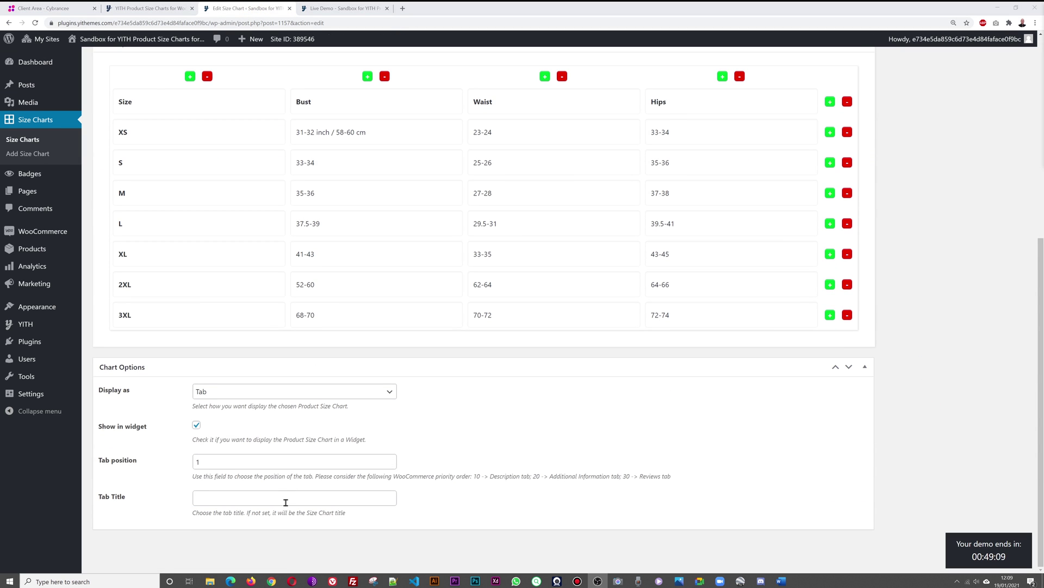
{"action": "left_click", "coordinate": [348, 8]}
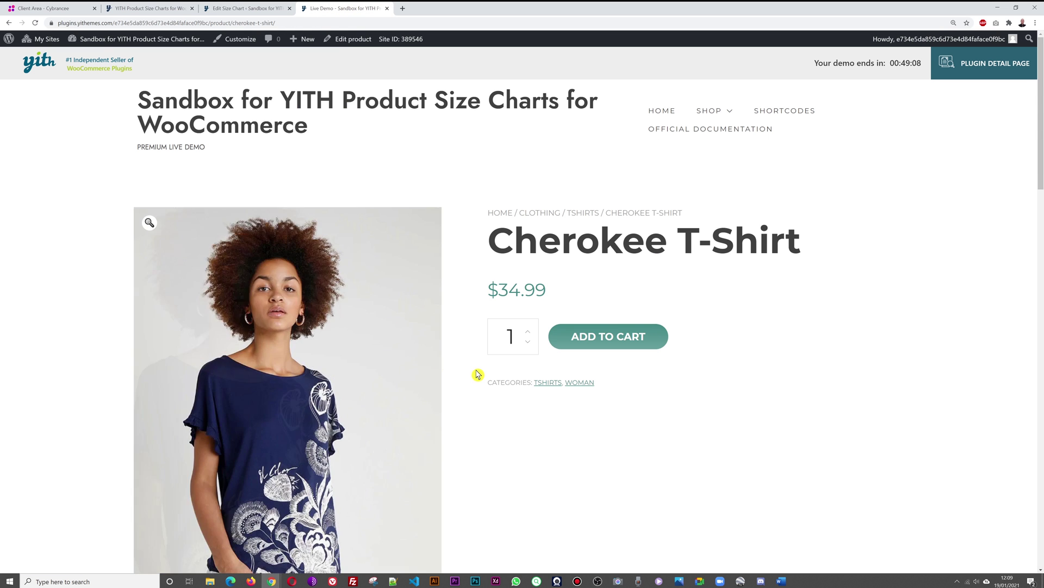
{"action": "scroll", "coordinate": [478, 374], "scroll_direction": "down", "scroll_amount": 10}
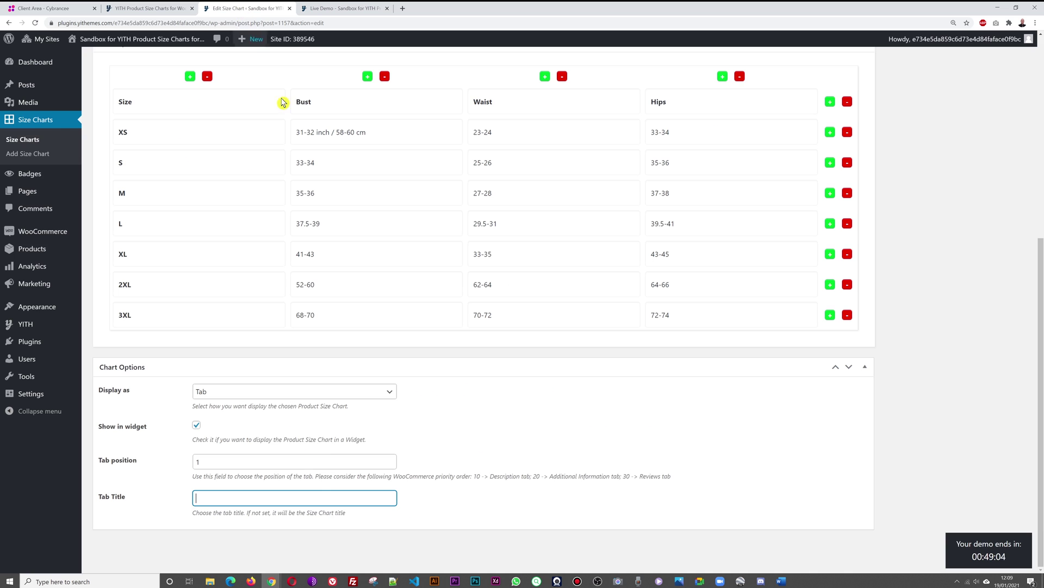
{"action": "left_click", "coordinate": [247, 8]}
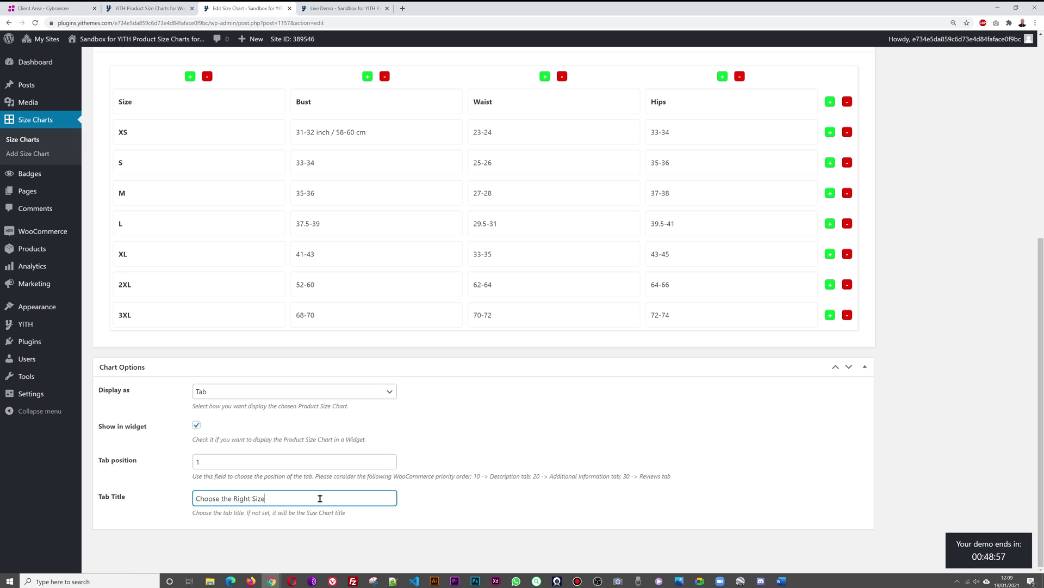
{"action": "scroll", "coordinate": [897, 240], "scroll_direction": "up", "scroll_amount": 6}
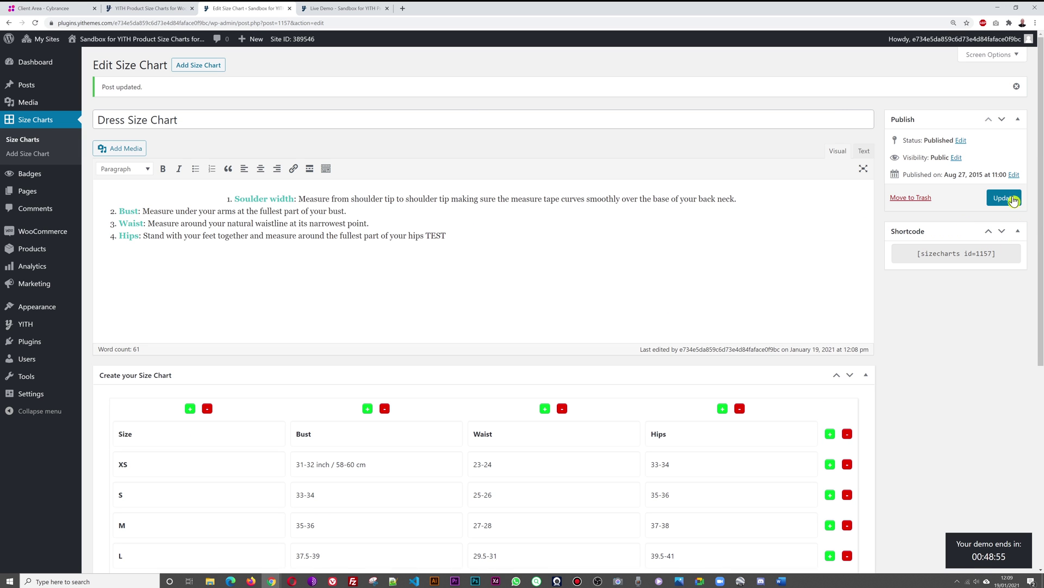
{"action": "left_click", "coordinate": [1005, 199]}
Step: Refresh the Cherokee T-Shirt page and check the size chart tab's title and content
{"action": "key", "text": "ctrl+Tab"}
{"action": "key", "text": "F5"}
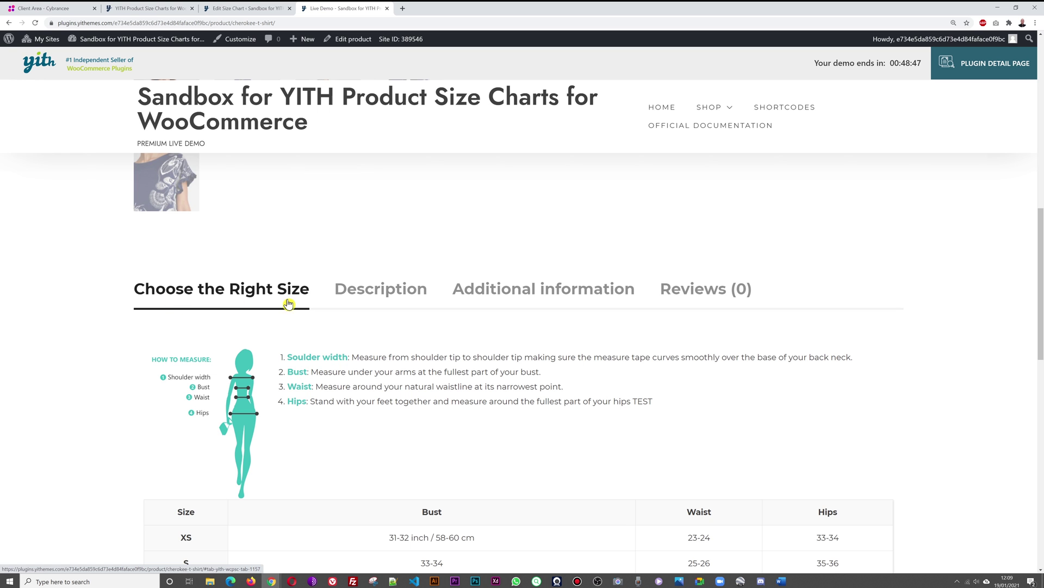
{"action": "scroll", "coordinate": [504, 361], "scroll_direction": "down", "scroll_amount": 6}
{"action": "scroll", "coordinate": [517, 362], "scroll_direction": "up", "scroll_amount": 12}
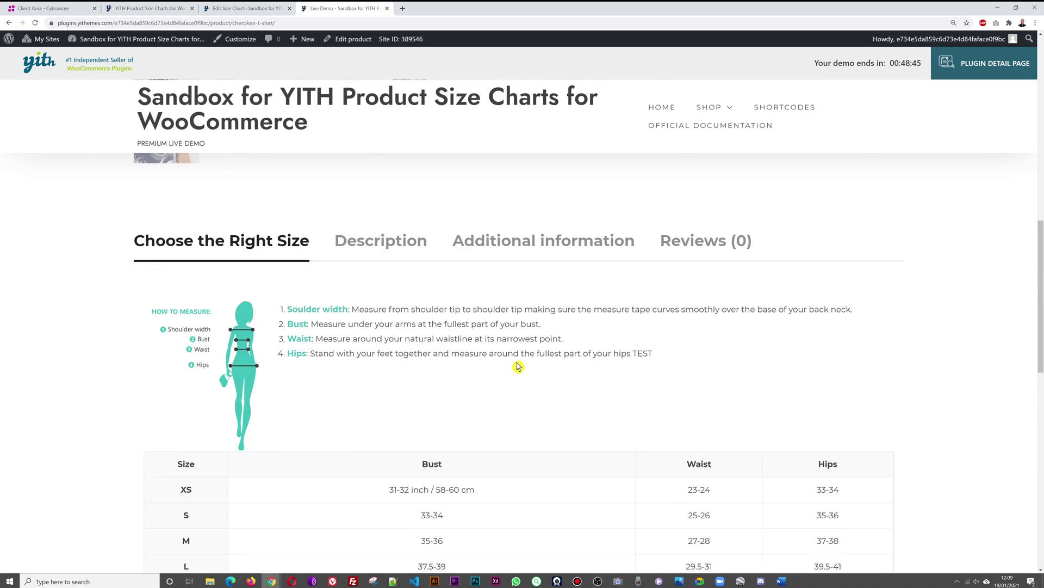
{"action": "scroll", "coordinate": [510, 364], "scroll_direction": "up", "scroll_amount": 3}
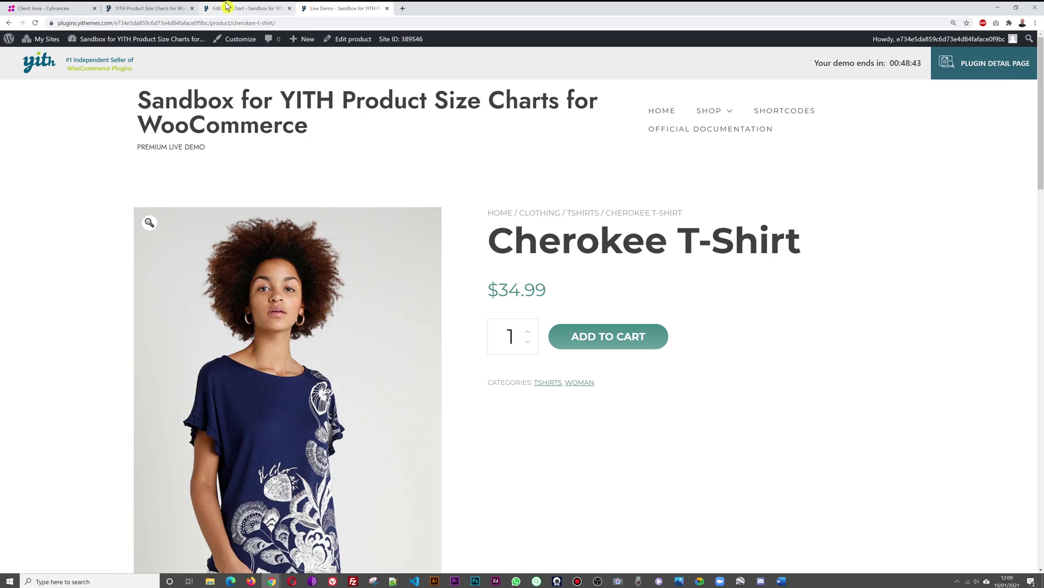
Step: Start a new size chart titled "Test Chart" with the description "Some content here to help choose the right size."
{"action": "left_click", "coordinate": [247, 8]}
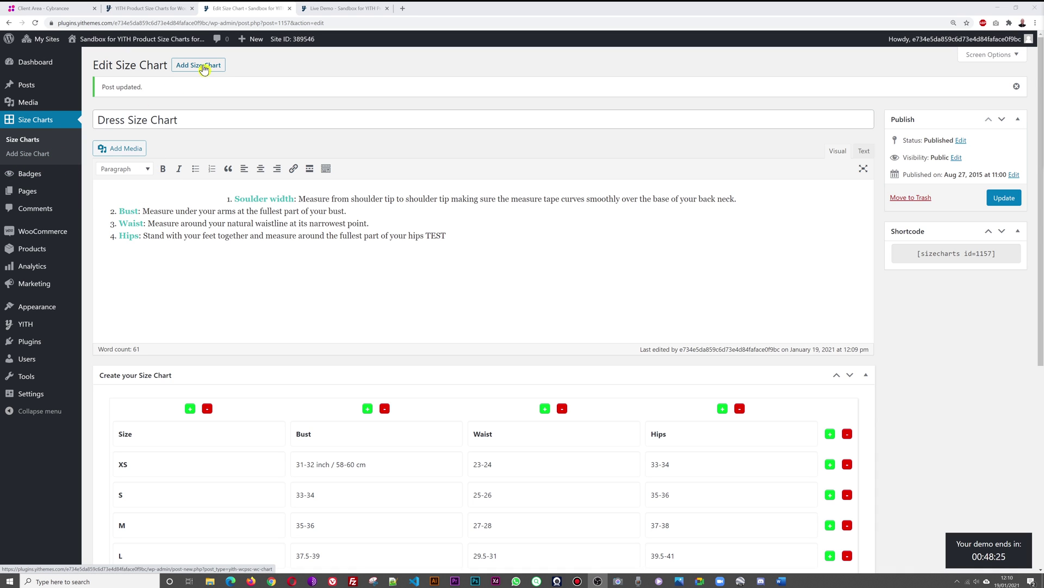
{"action": "left_click", "coordinate": [34, 157]}
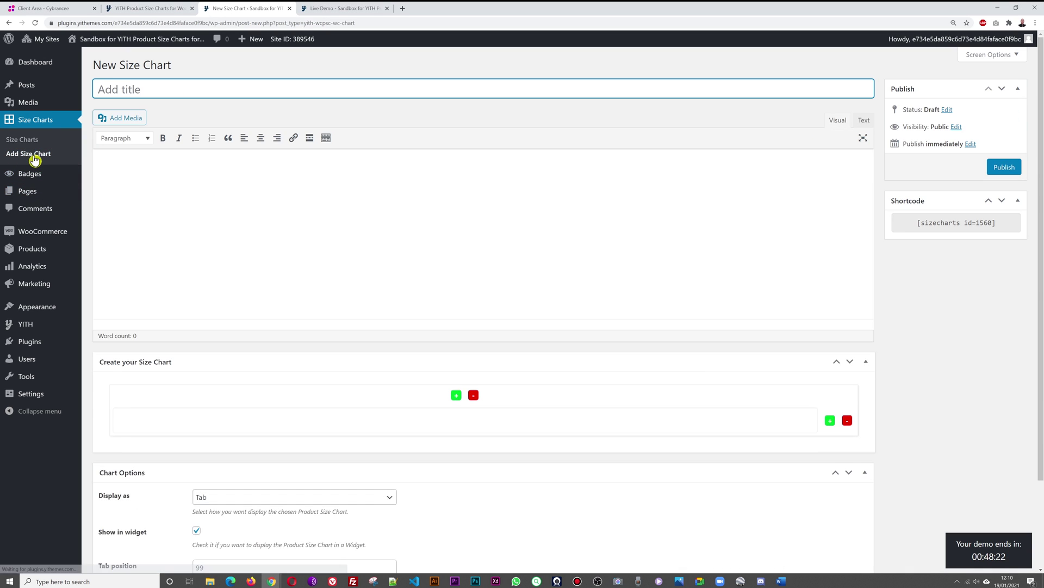
{"action": "type", "text": "Test Chart"}
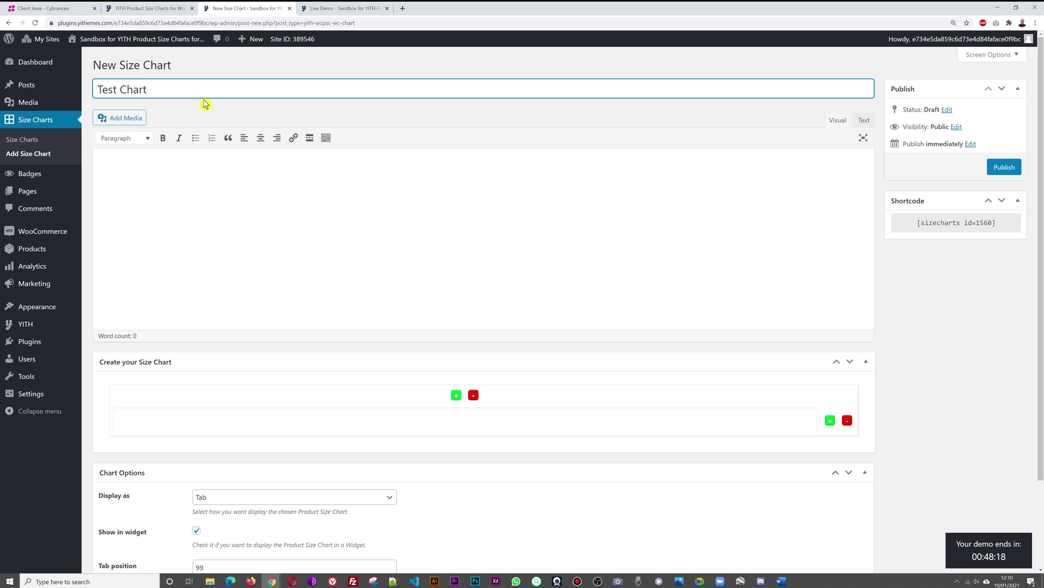
{"action": "left_click", "coordinate": [289, 198]}
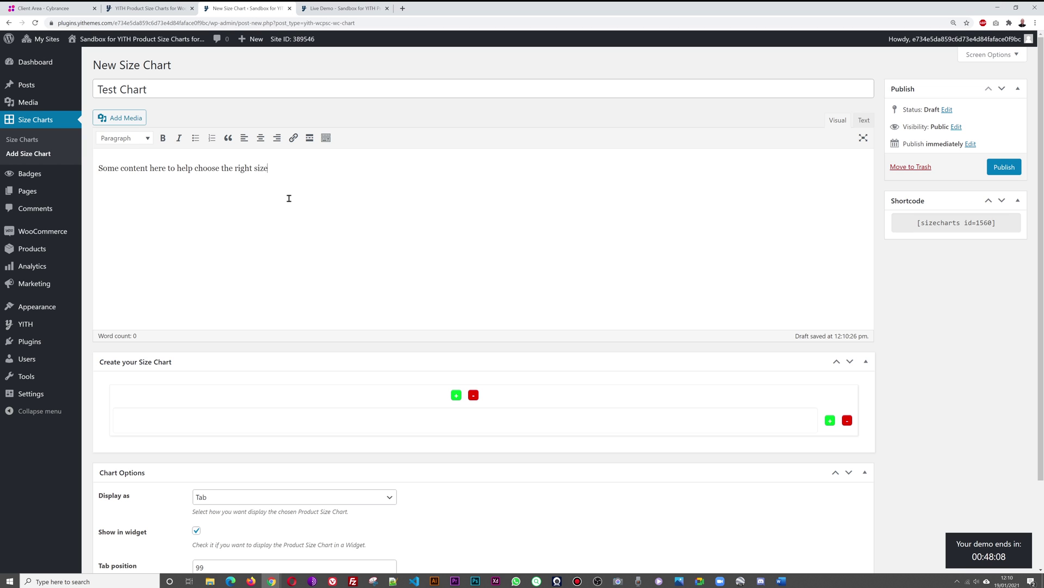
Step: Build a four-column size table with first row Small, 25-26, 26-27, 27-28, and add rows labelled Medium and Large
{"action": "scroll", "coordinate": [450, 345], "scroll_direction": "down", "scroll_amount": 2}
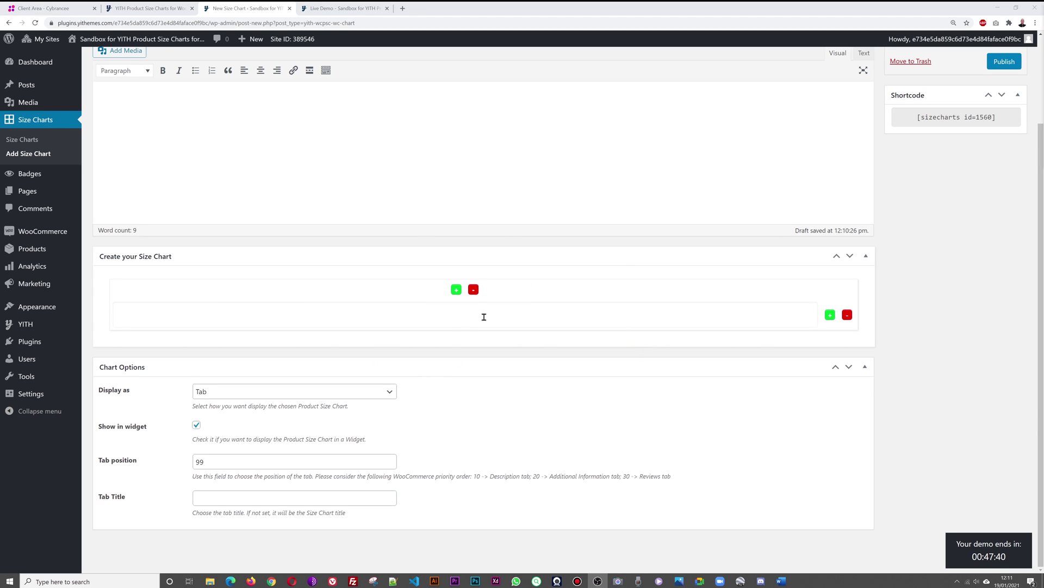
{"action": "left_click", "coordinate": [457, 290]}
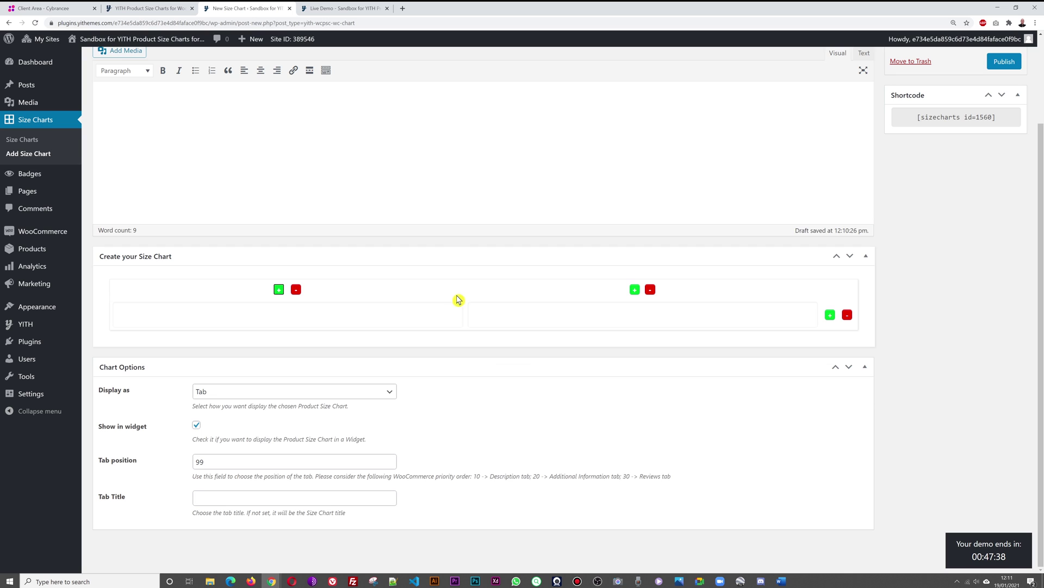
{"action": "left_click", "coordinate": [634, 289]}
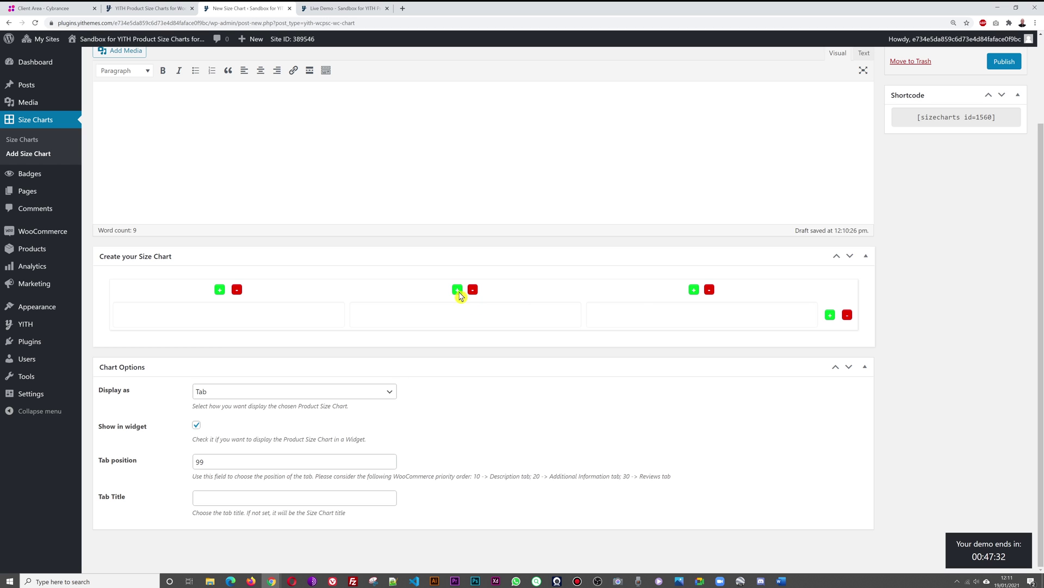
{"action": "left_click", "coordinate": [457, 290]}
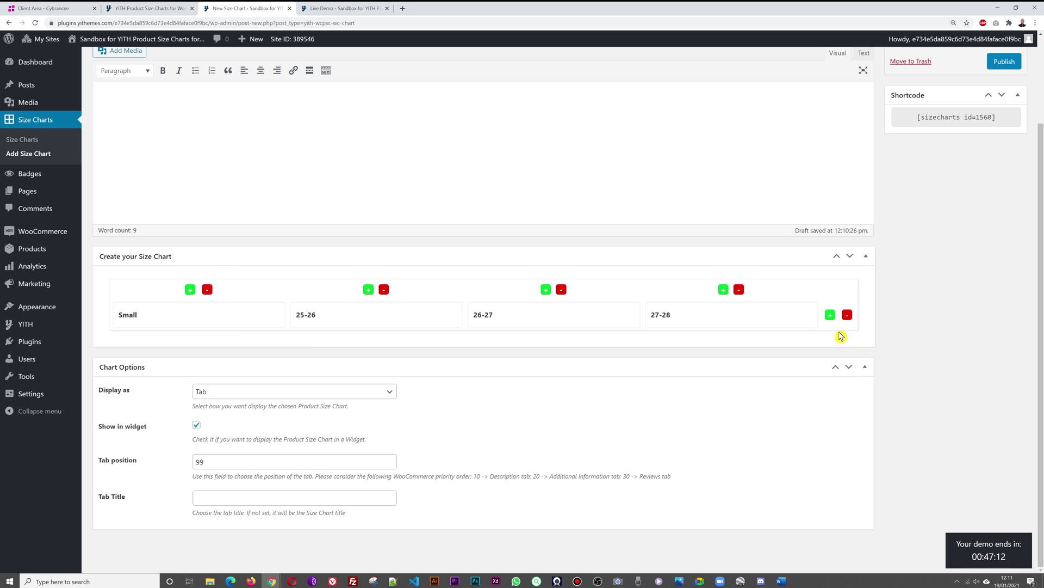
{"action": "left_click", "coordinate": [831, 315]}
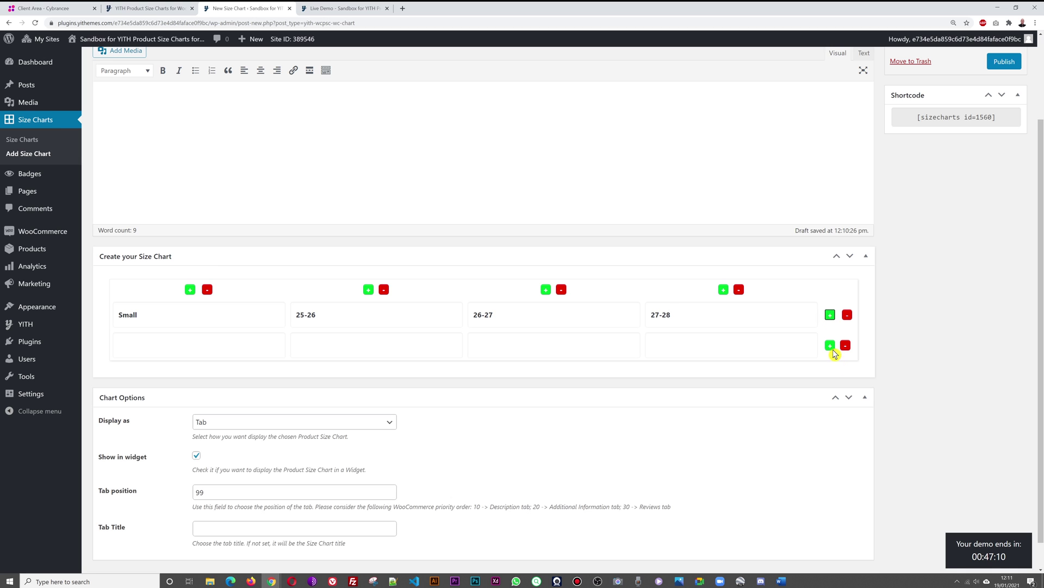
{"action": "left_click", "coordinate": [831, 346]}
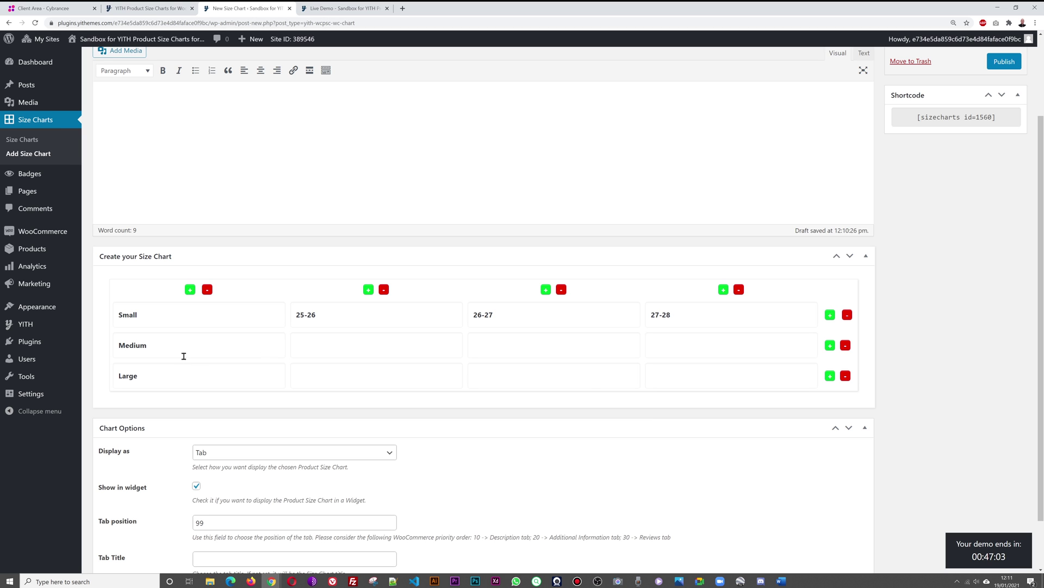
Step: Fill all the measurement cells of the Medium and Large rows with 26-25
{"action": "scroll", "coordinate": [931, 351], "scroll_direction": "up", "scroll_amount": 2}
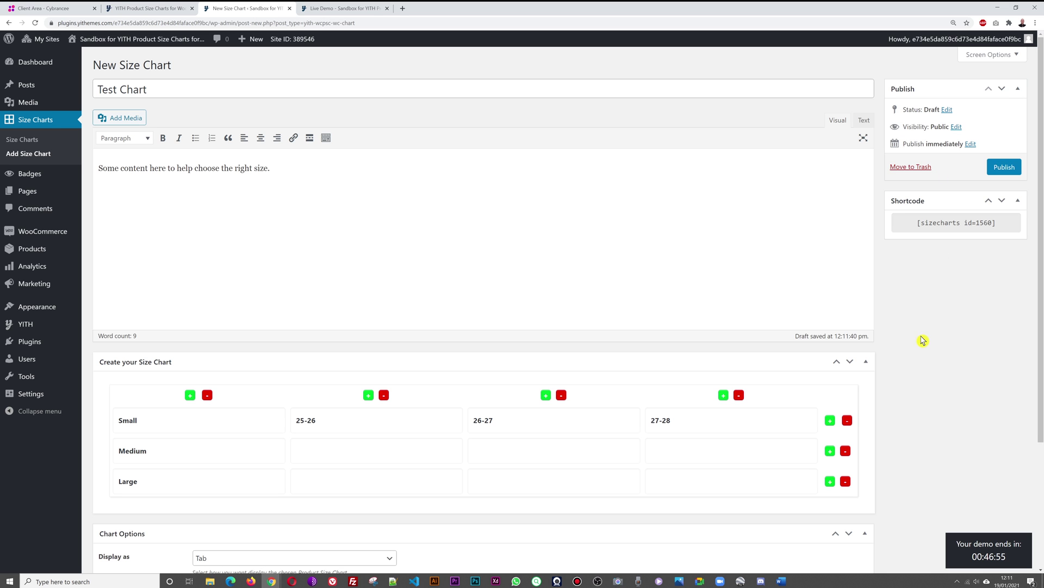
{"action": "scroll", "coordinate": [936, 334], "scroll_direction": "down", "scroll_amount": 3}
{"action": "scroll", "coordinate": [245, 354], "scroll_direction": "up", "scroll_amount": 2}
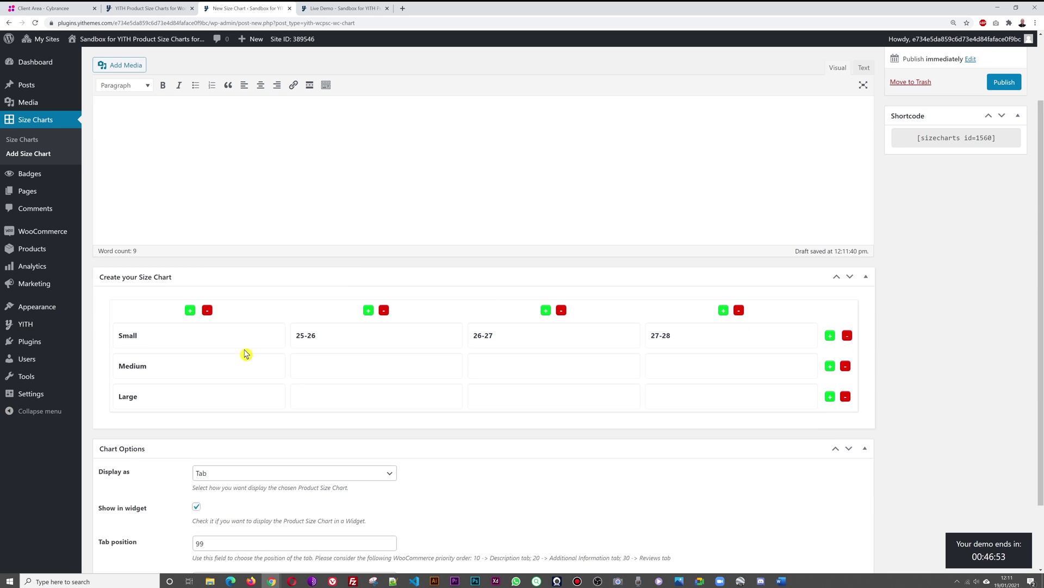
{"action": "left_click", "coordinate": [301, 342]}
{"action": "key", "text": "ctrl+v"}
{"action": "left_click", "coordinate": [357, 397]}
{"action": "key", "text": "ctrl+z"}
{"action": "left_click", "coordinate": [500, 368]}
{"action": "type", "text": "26-25"}
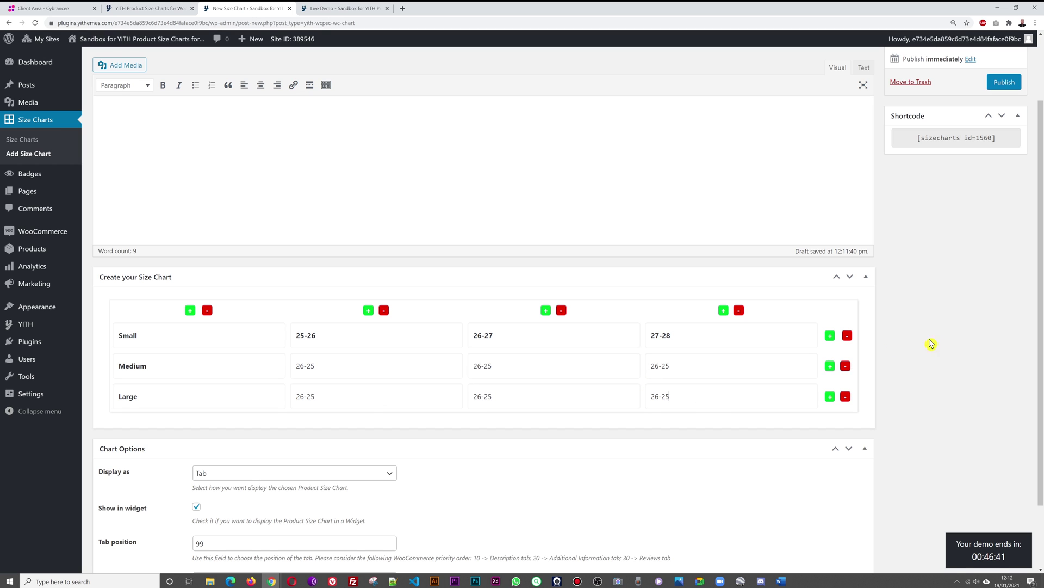
Step: Set the Test Chart to display as Popup and publish the chart
{"action": "scroll", "coordinate": [943, 354], "scroll_direction": "down", "scroll_amount": 2}
{"action": "left_click", "coordinate": [387, 393]}
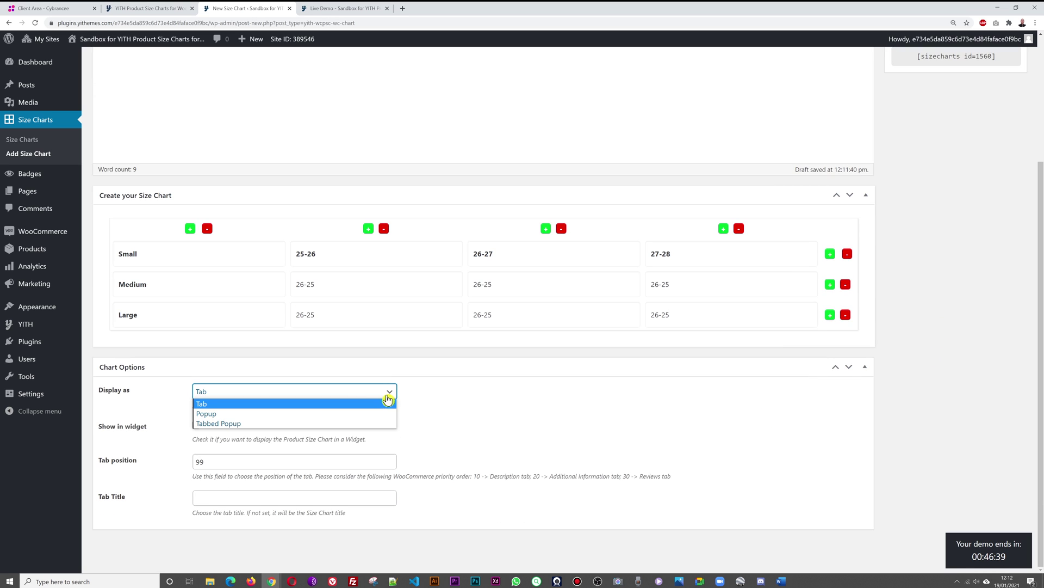
{"action": "left_click", "coordinate": [341, 423]}
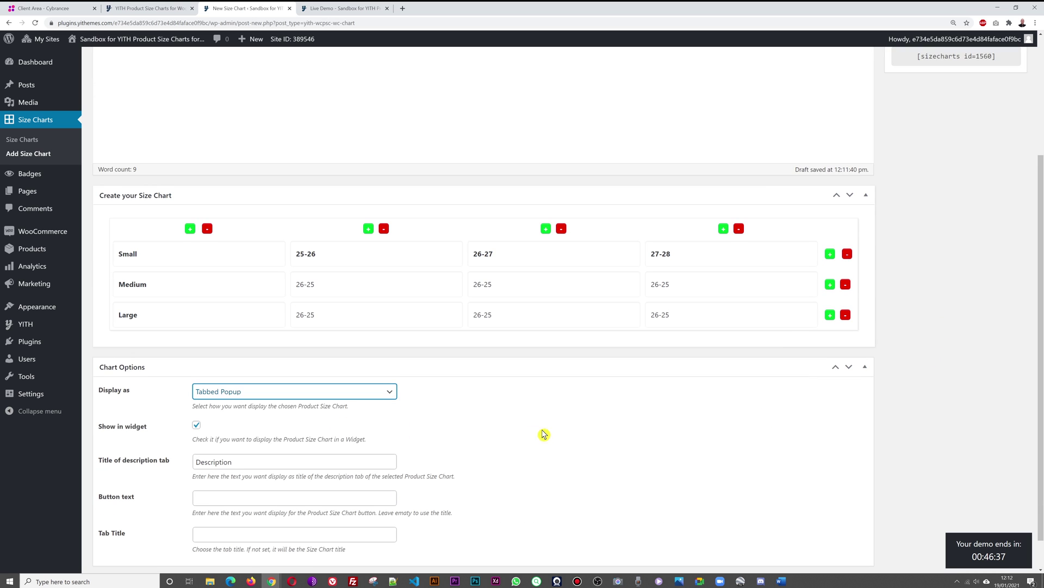
{"action": "scroll", "coordinate": [531, 425], "scroll_direction": "down", "scroll_amount": 1}
{"action": "left_click", "coordinate": [388, 355]}
{"action": "left_click", "coordinate": [393, 375]}
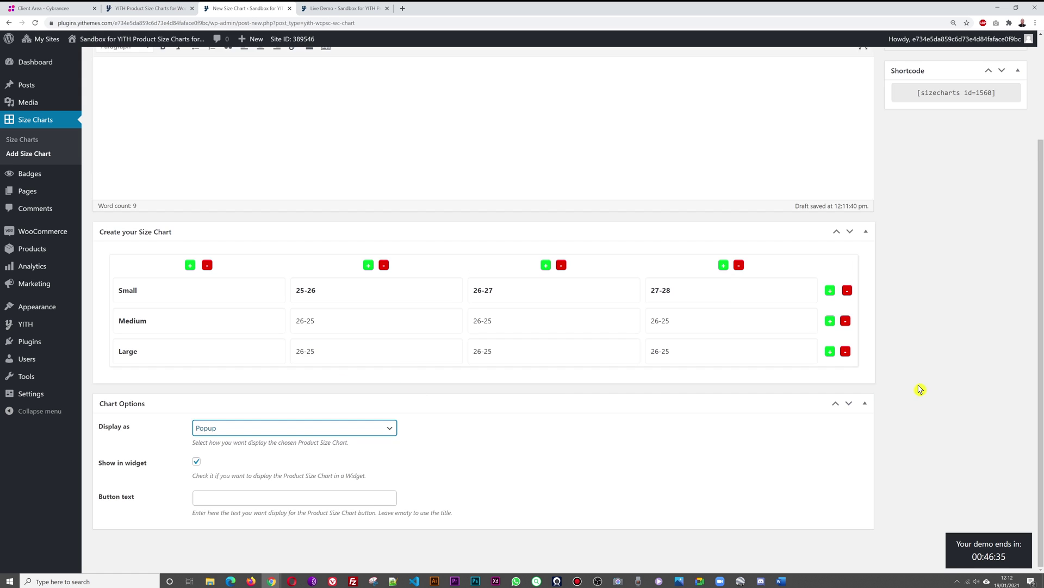
{"action": "scroll", "coordinate": [941, 340], "scroll_direction": "up", "scroll_amount": 3}
{"action": "left_click", "coordinate": [1004, 167]}
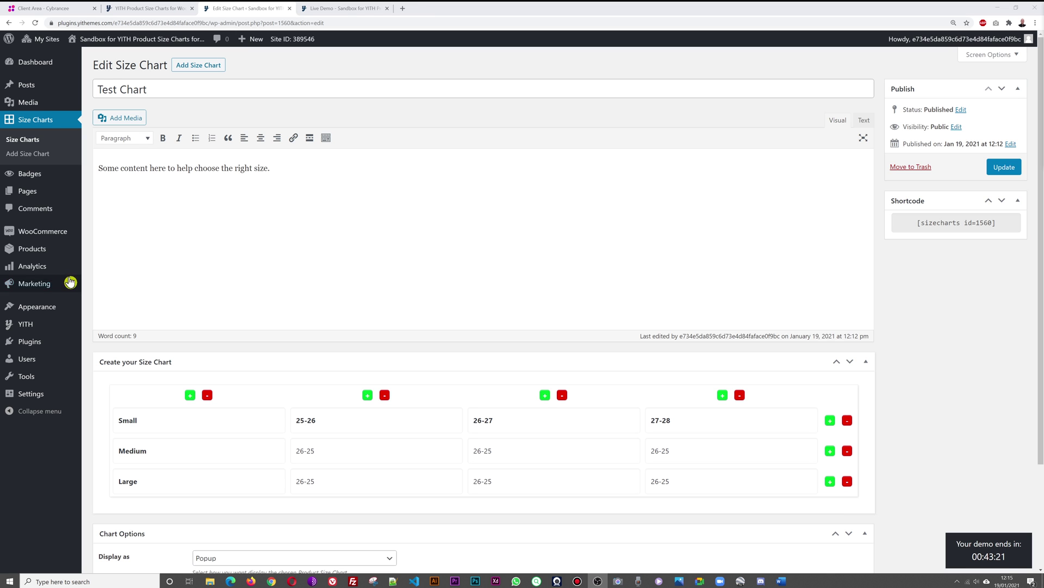
Step: Open the Diet Coke product for editing and go to its Product Size Charts settings
{"action": "mouse_move", "coordinate": [33, 256]}
{"action": "left_click", "coordinate": [106, 254]}
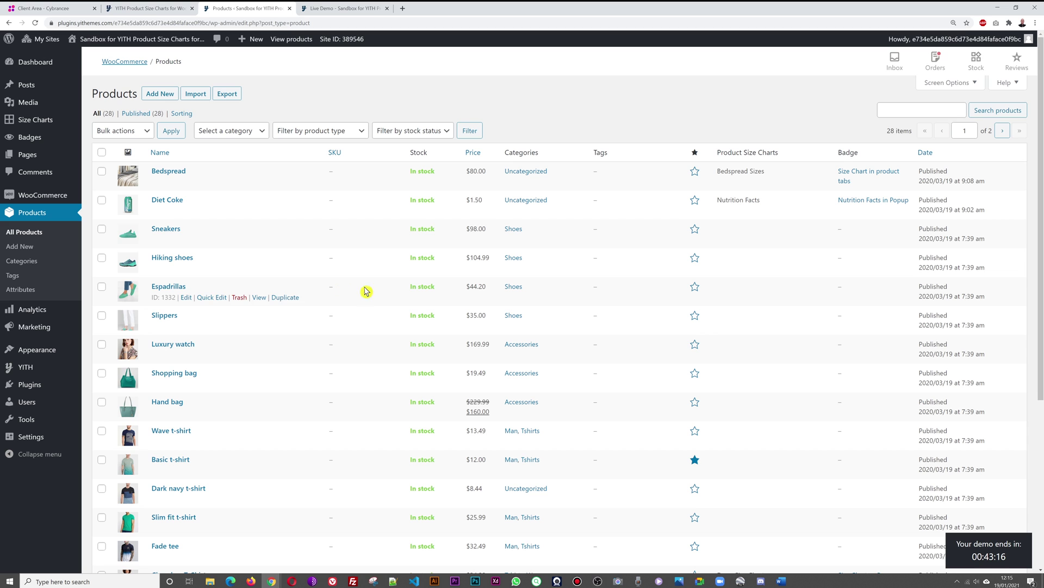
{"action": "left_click", "coordinate": [174, 204]}
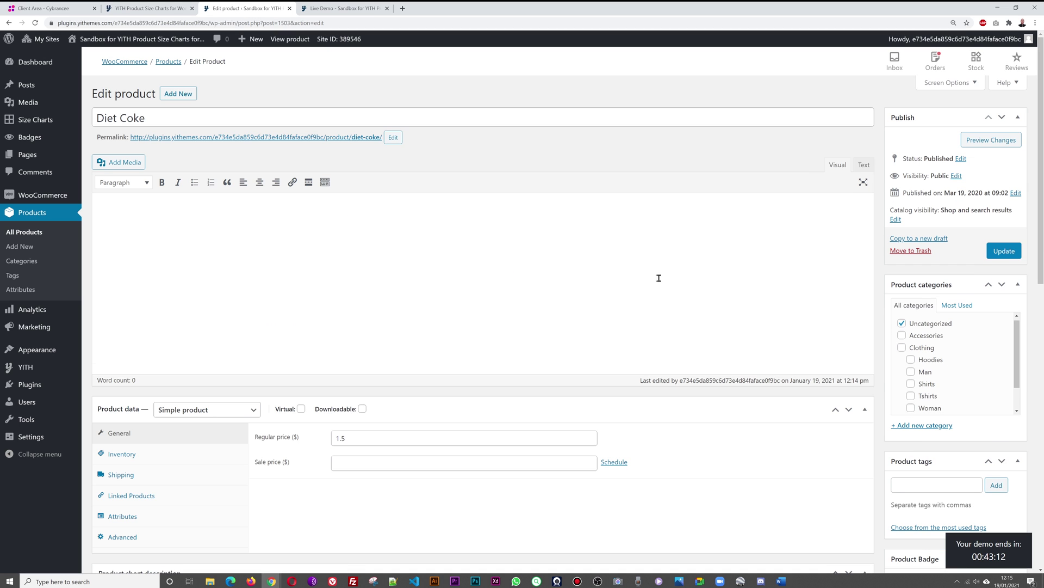
{"action": "scroll", "coordinate": [697, 285], "scroll_direction": "down", "scroll_amount": 10}
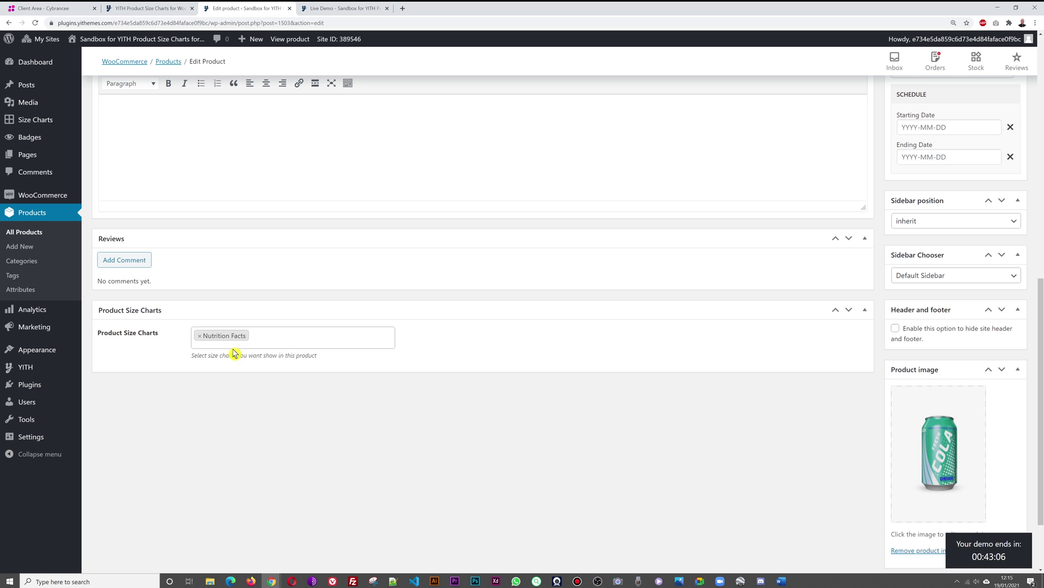
Step: Replace the Nutrition Facts chart assigned to the Diet Coke product with Test Chart and update the product
{"action": "left_click", "coordinate": [199, 337]}
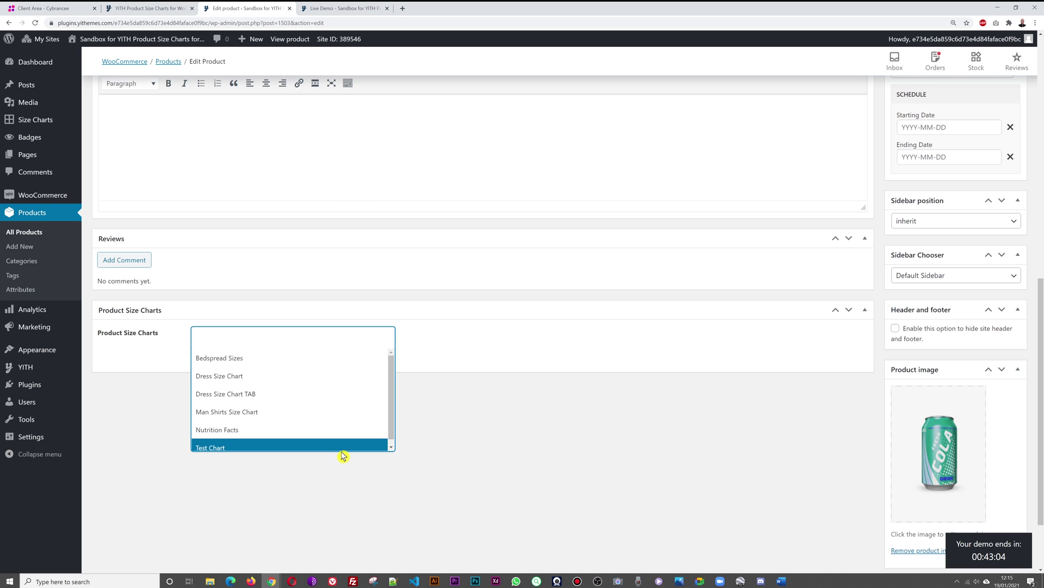
{"action": "left_click", "coordinate": [478, 343]}
{"action": "left_click", "coordinate": [300, 338]}
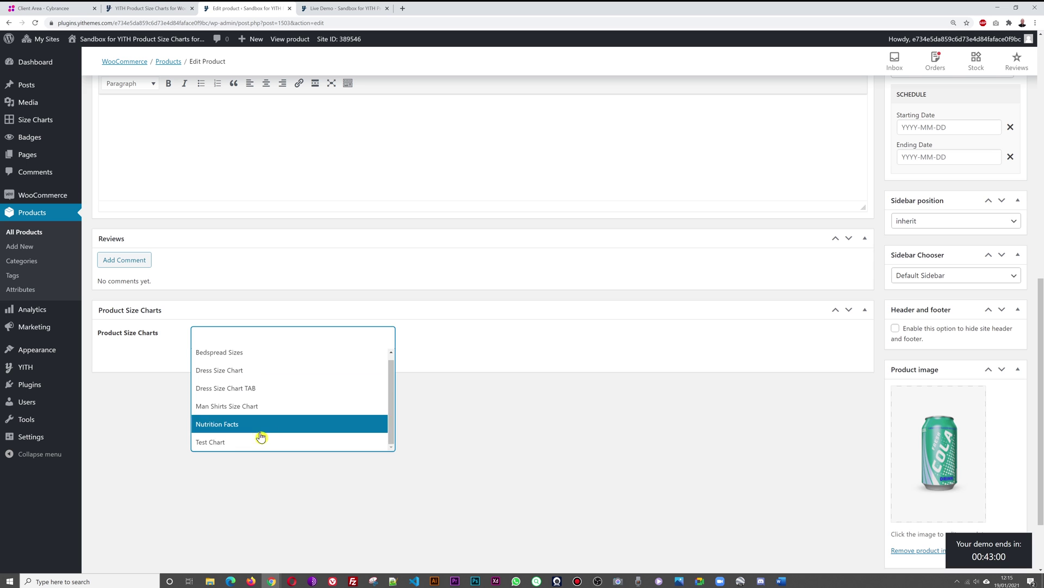
{"action": "left_click", "coordinate": [220, 444]}
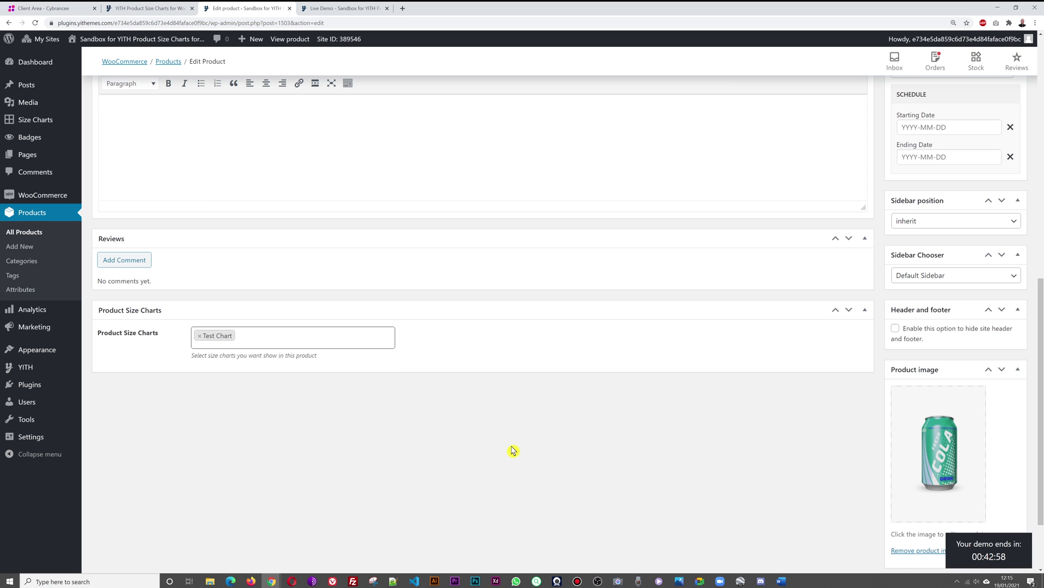
{"action": "scroll", "coordinate": [761, 435], "scroll_direction": "up", "scroll_amount": 10}
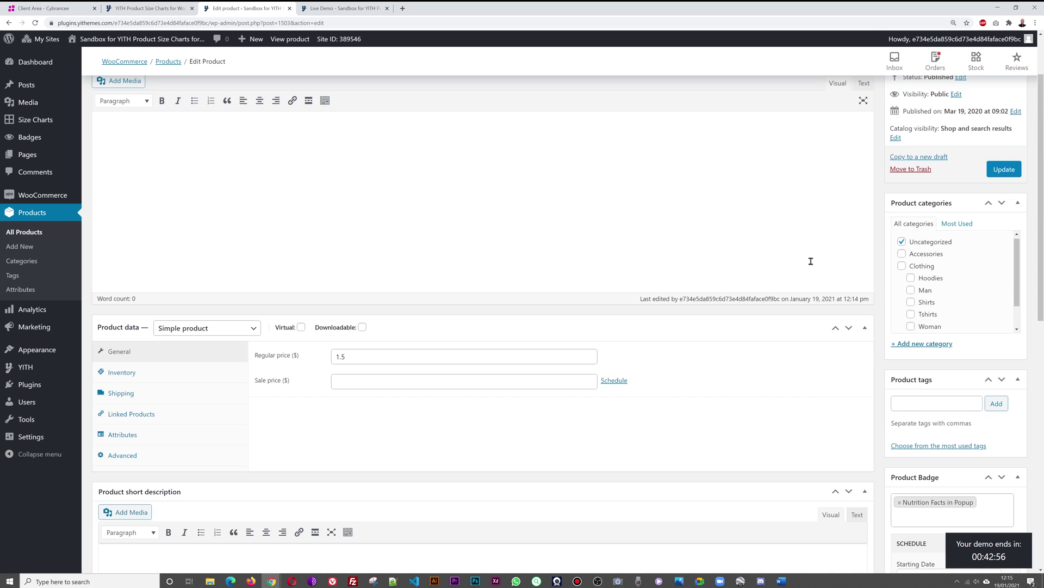
{"action": "left_click", "coordinate": [996, 251]}
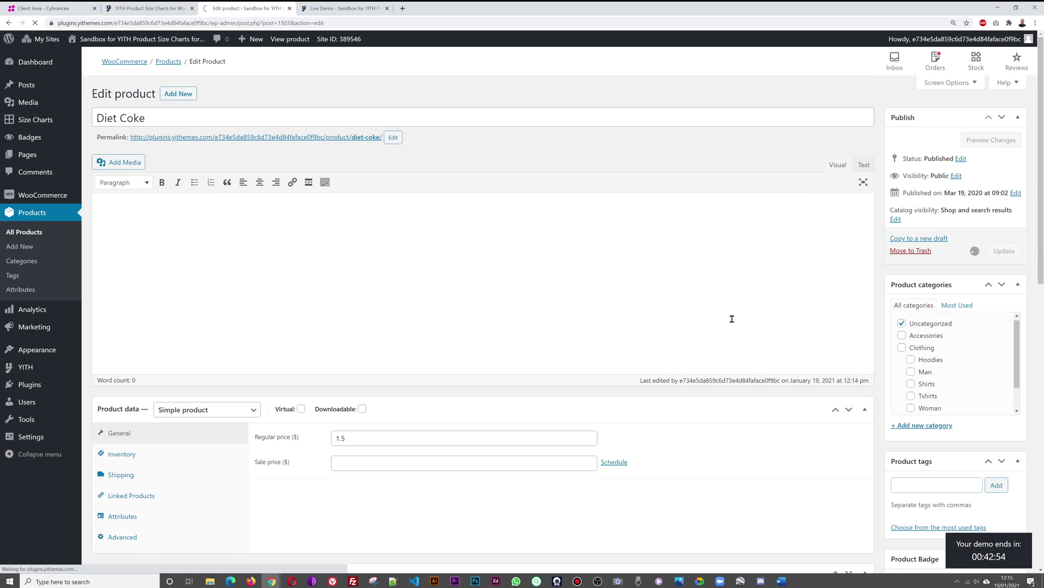
Step: Switch to the live Diet Coke product page and view its Test Chart popup
{"action": "left_click", "coordinate": [343, 9]}
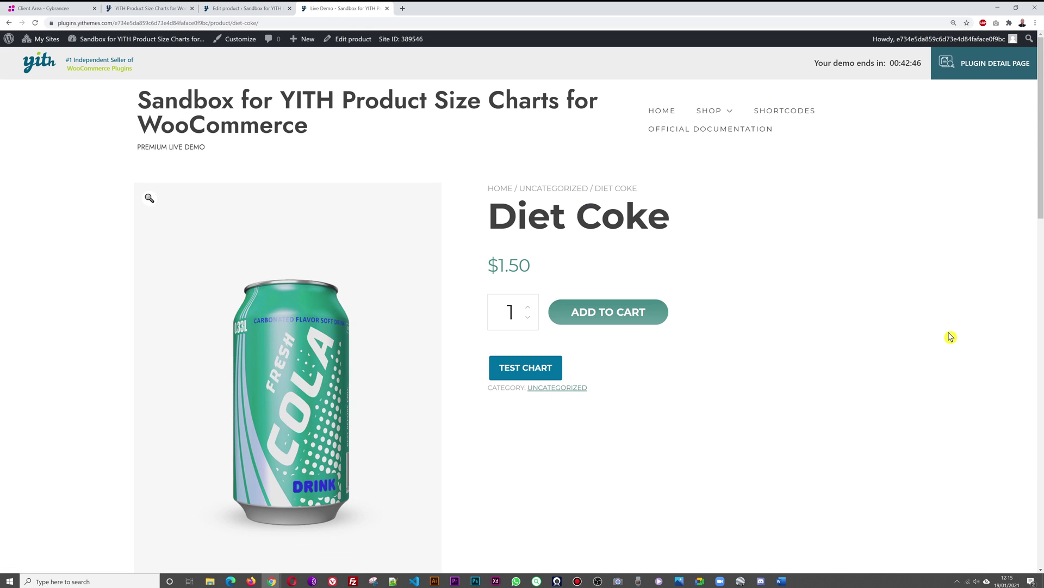
{"action": "left_click", "coordinate": [531, 374]}
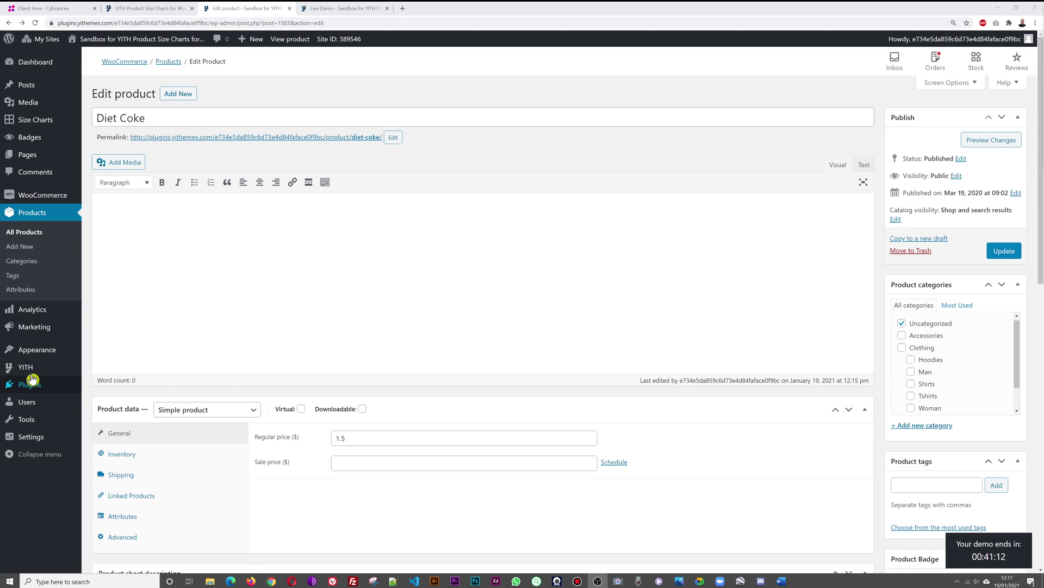
Step: Open the YITH Product Size Charts settings and review the available popup styles
{"action": "mouse_move", "coordinate": [19, 373]}
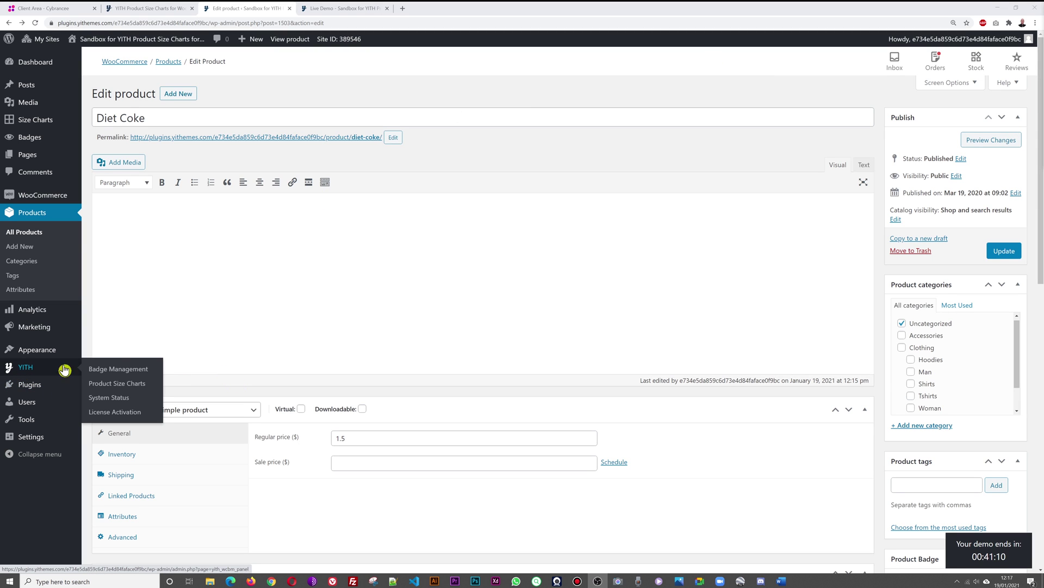
{"action": "left_click", "coordinate": [133, 385]}
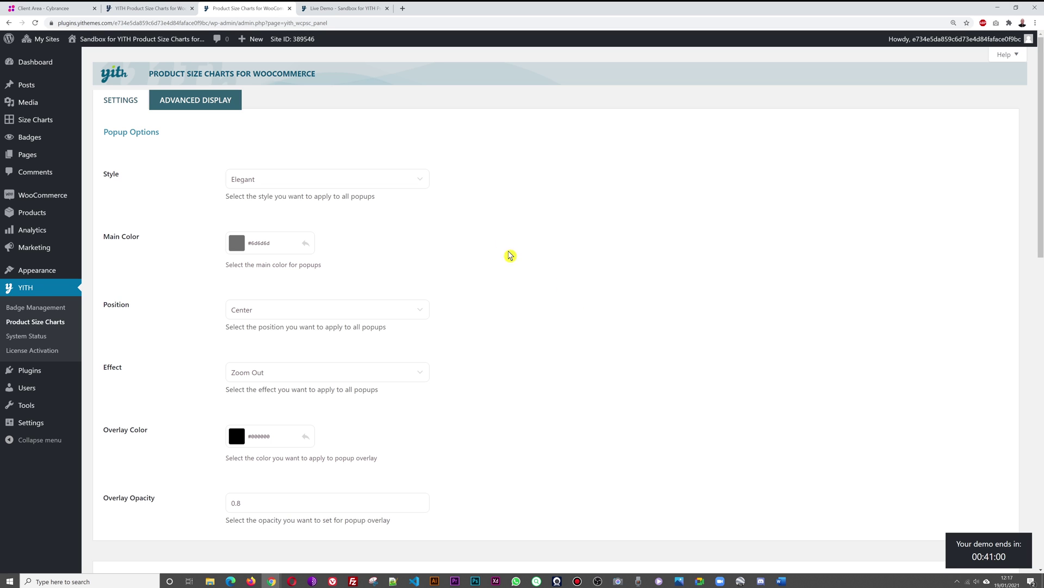
{"action": "left_click", "coordinate": [424, 179]}
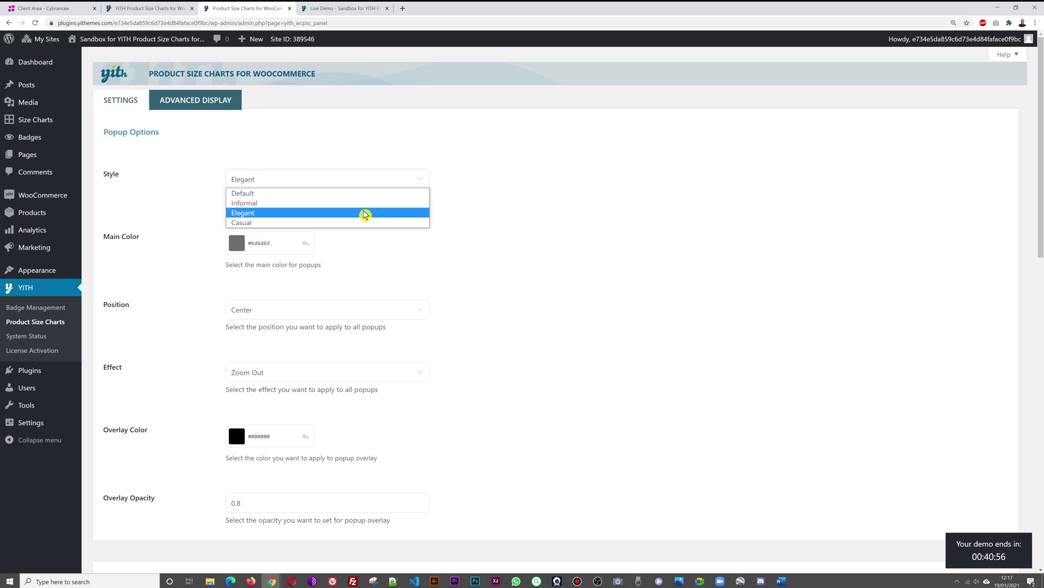
{"action": "left_click", "coordinate": [632, 283]}
Step: Preview the Default, Elegant, Informal and Casual popup styles on the live demo home page, closing each popup
{"action": "left_click", "coordinate": [344, 9]}
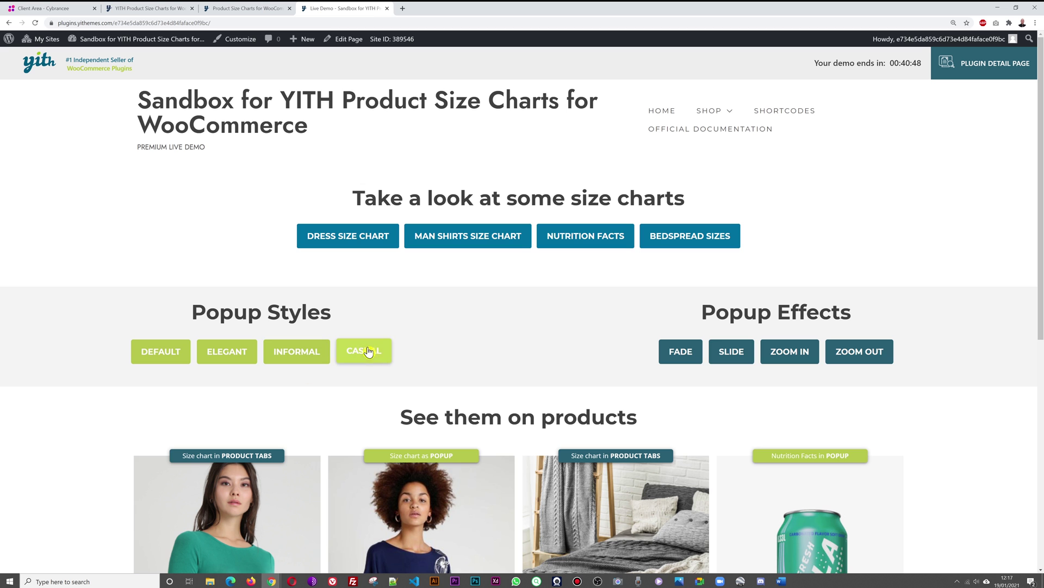
{"action": "left_click", "coordinate": [166, 358]}
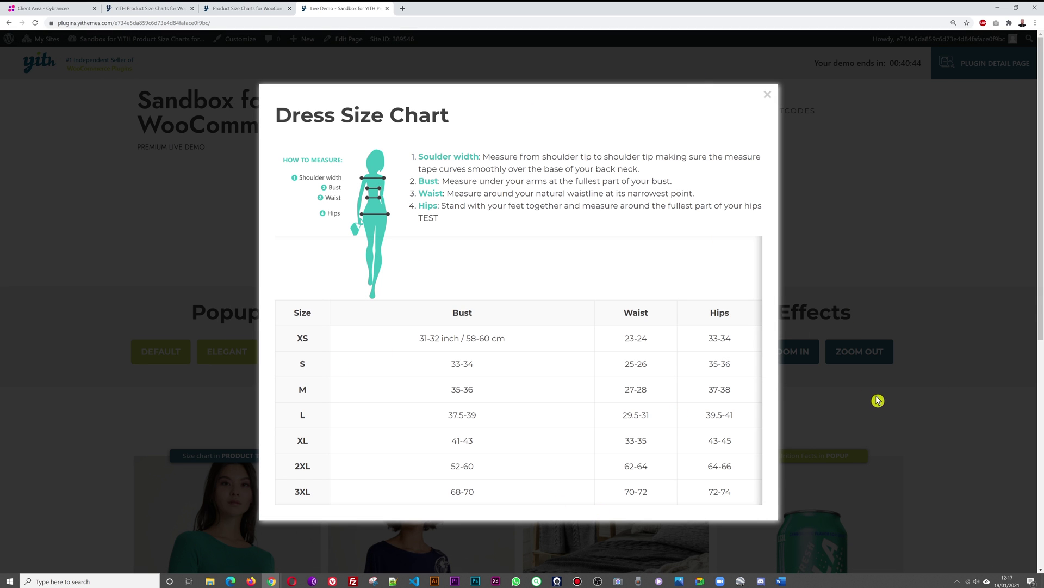
{"action": "left_click", "coordinate": [767, 96]}
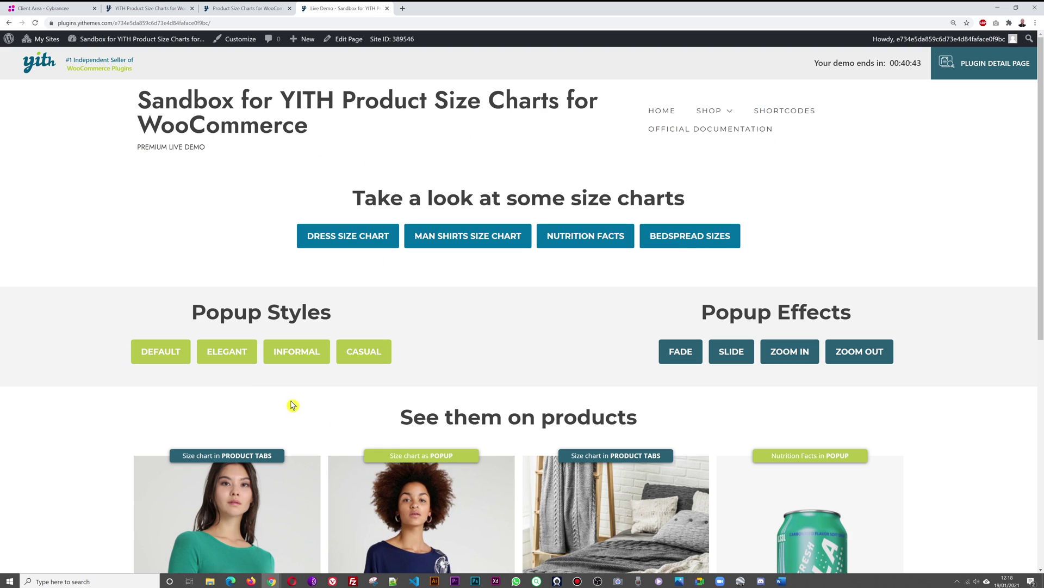
{"action": "left_click", "coordinate": [233, 360]}
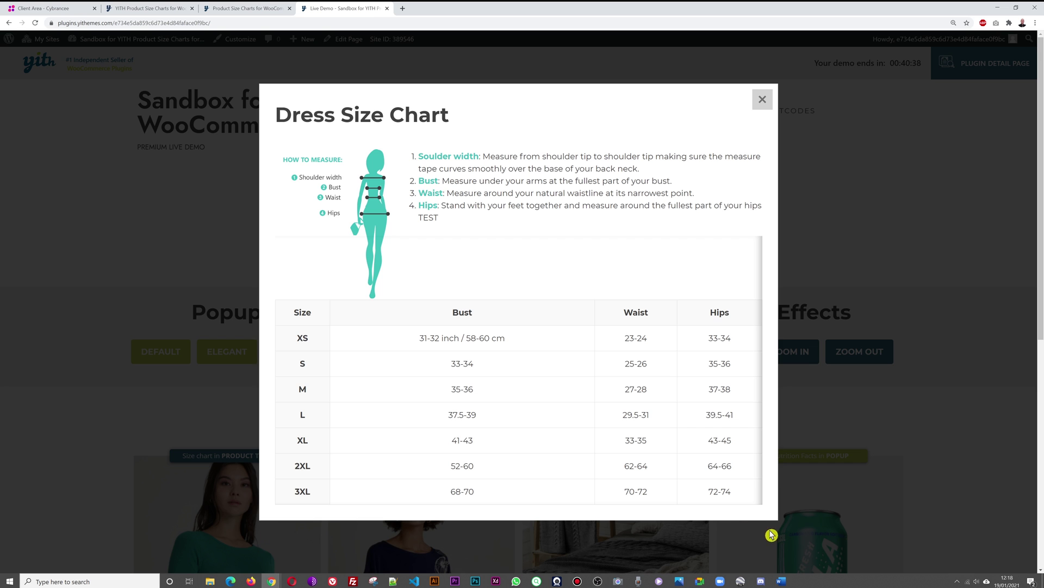
{"action": "left_click", "coordinate": [760, 102]}
{"action": "left_click", "coordinate": [323, 362]}
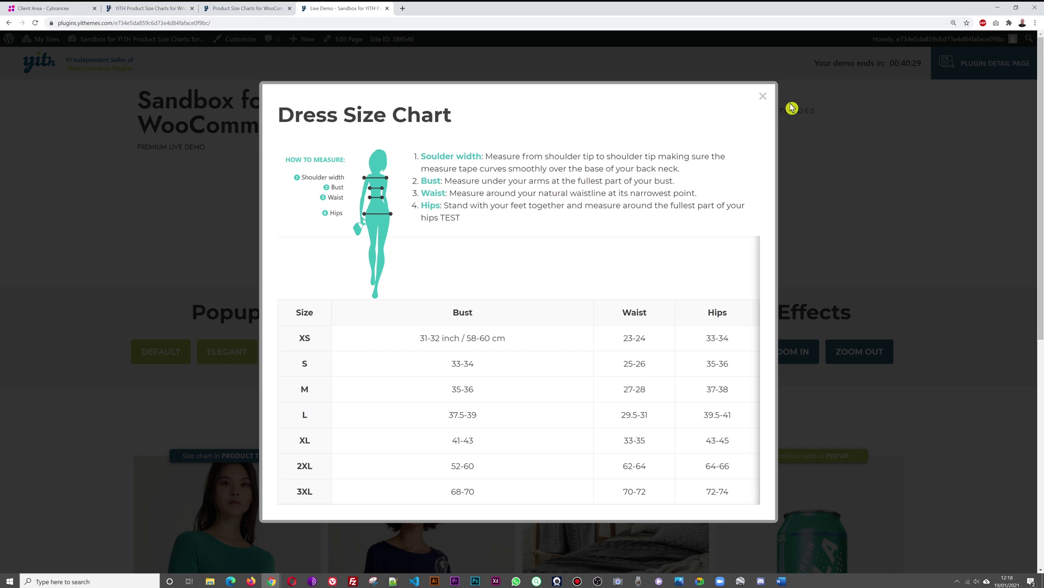
{"action": "left_click", "coordinate": [763, 99]}
{"action": "left_click", "coordinate": [363, 351]}
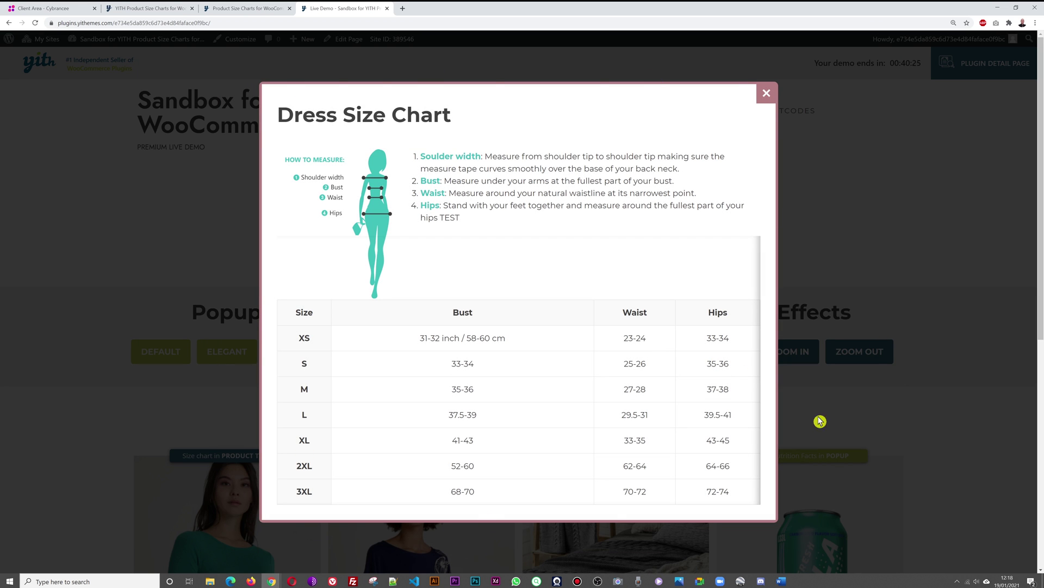
{"action": "left_click", "coordinate": [772, 95]}
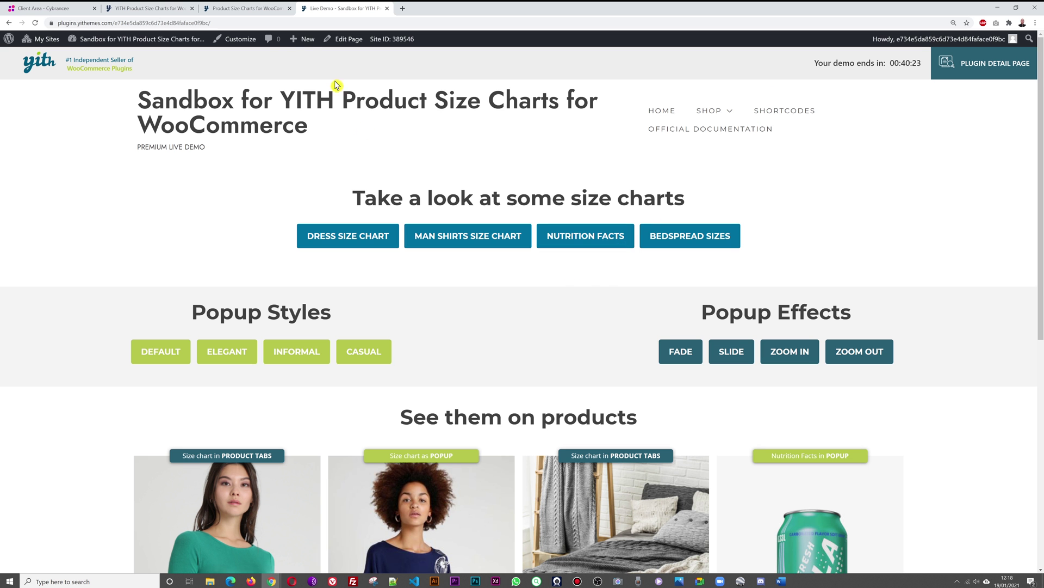
Step: Set the popups' main color to red (#f72b2b) in the Product Size Charts settings and save the options
{"action": "left_click", "coordinate": [257, 10]}
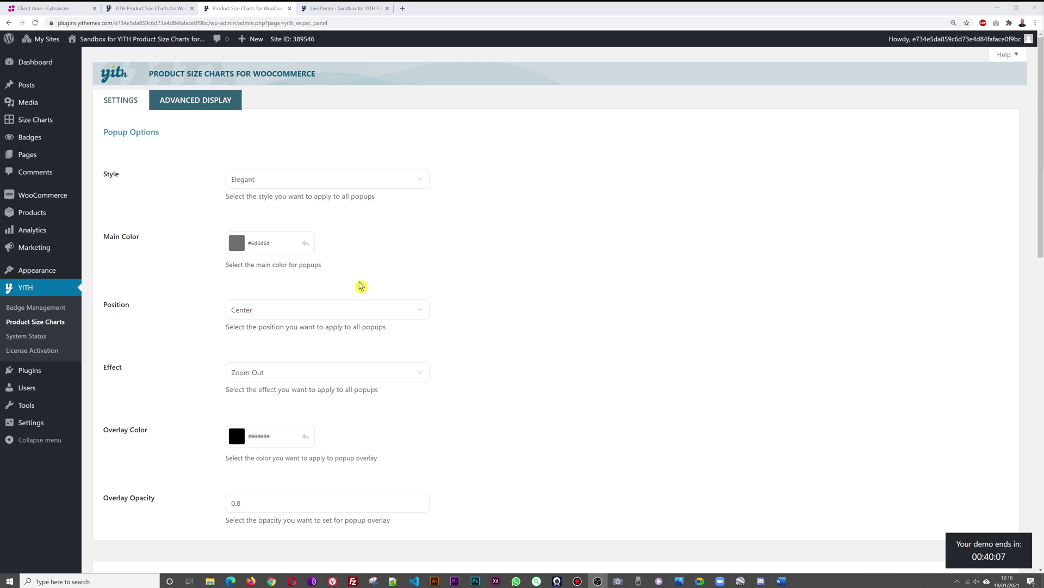
{"action": "left_click", "coordinate": [238, 248]}
{"action": "left_click", "coordinate": [290, 295]}
{"action": "left_click_drag", "start_coordinate": [290, 295], "coordinate": [303, 295]}
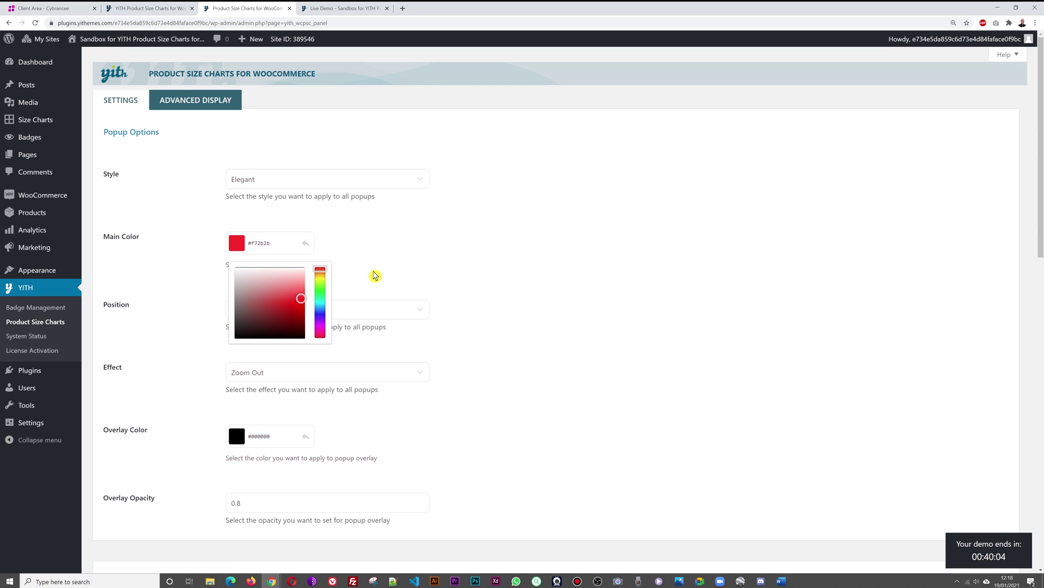
{"action": "left_click", "coordinate": [453, 243]}
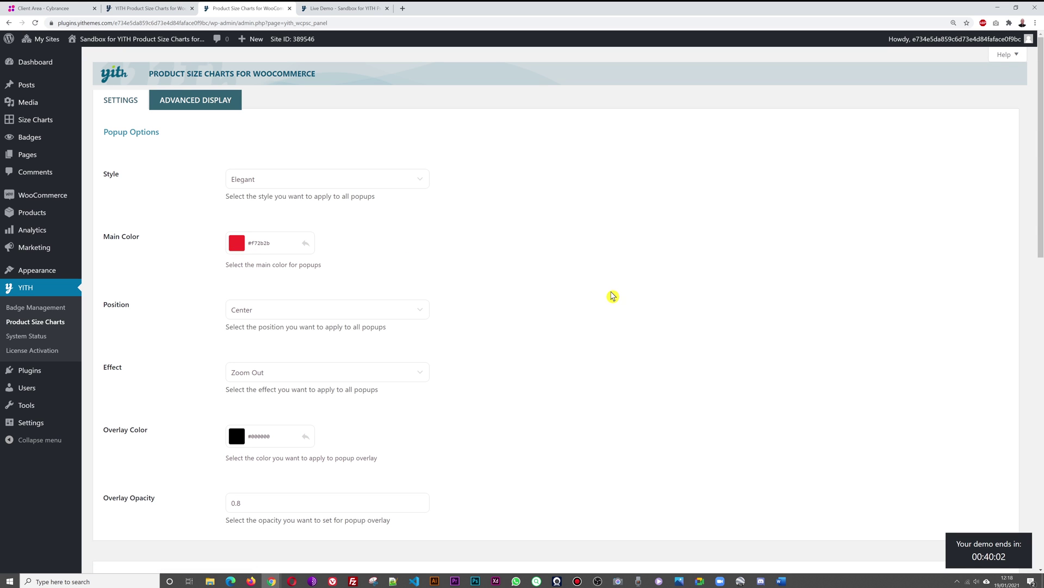
{"action": "scroll", "coordinate": [811, 315], "scroll_direction": "down", "scroll_amount": 10}
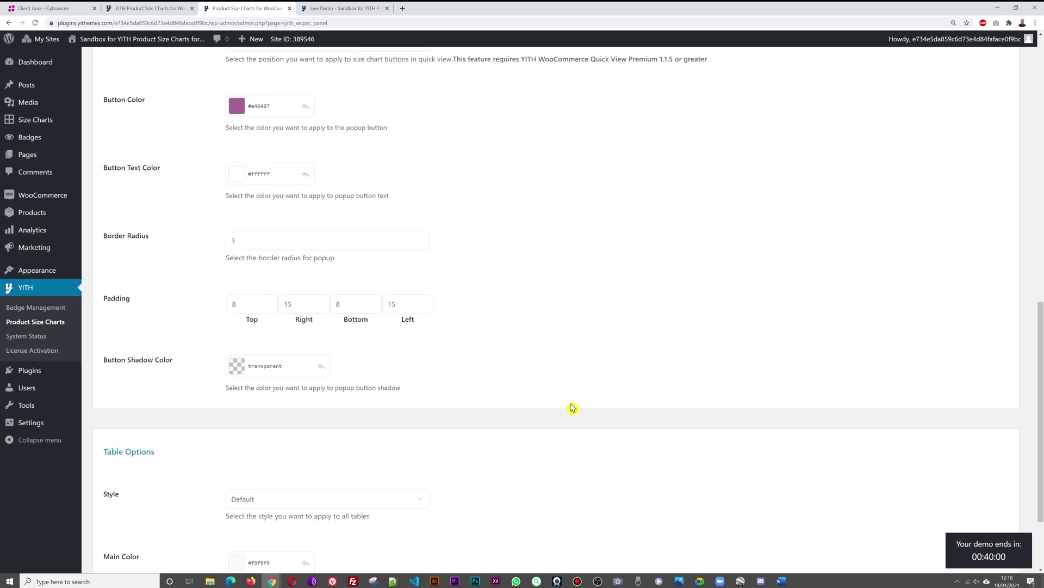
{"action": "scroll", "coordinate": [573, 407], "scroll_direction": "down", "scroll_amount": 3}
{"action": "left_click", "coordinate": [129, 520]}
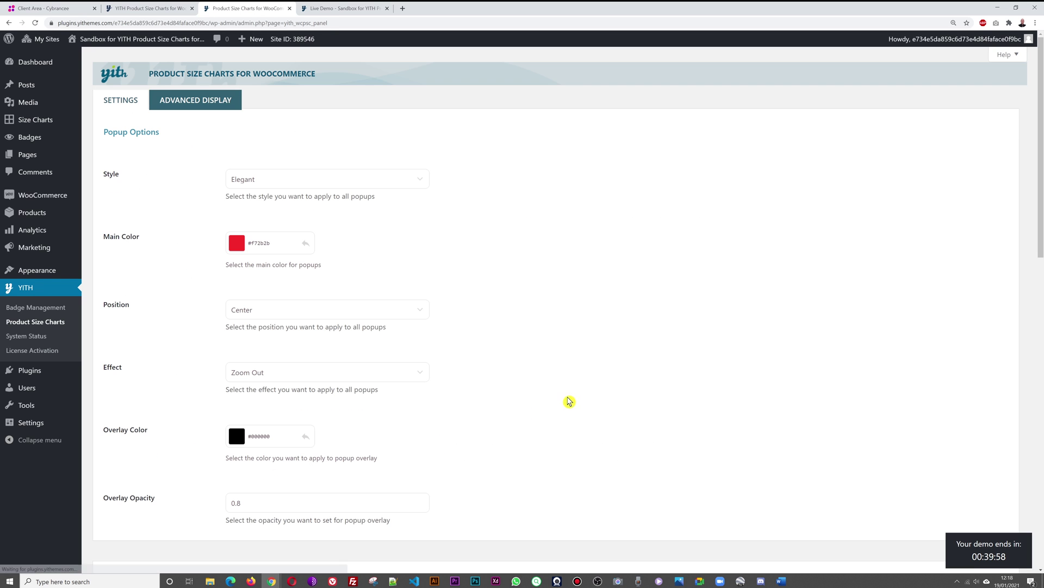
Step: Check the new popup color on the Test Chart of the live Diet Coke product page
{"action": "left_click", "coordinate": [342, 9]}
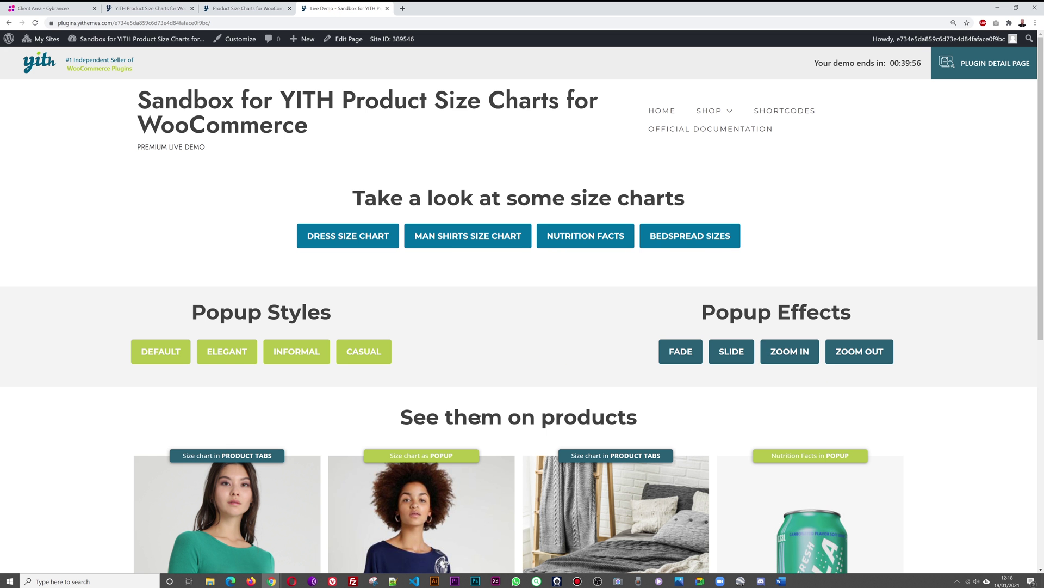
{"action": "scroll", "coordinate": [478, 418], "scroll_direction": "down", "scroll_amount": 3}
{"action": "left_click", "coordinate": [805, 435]}
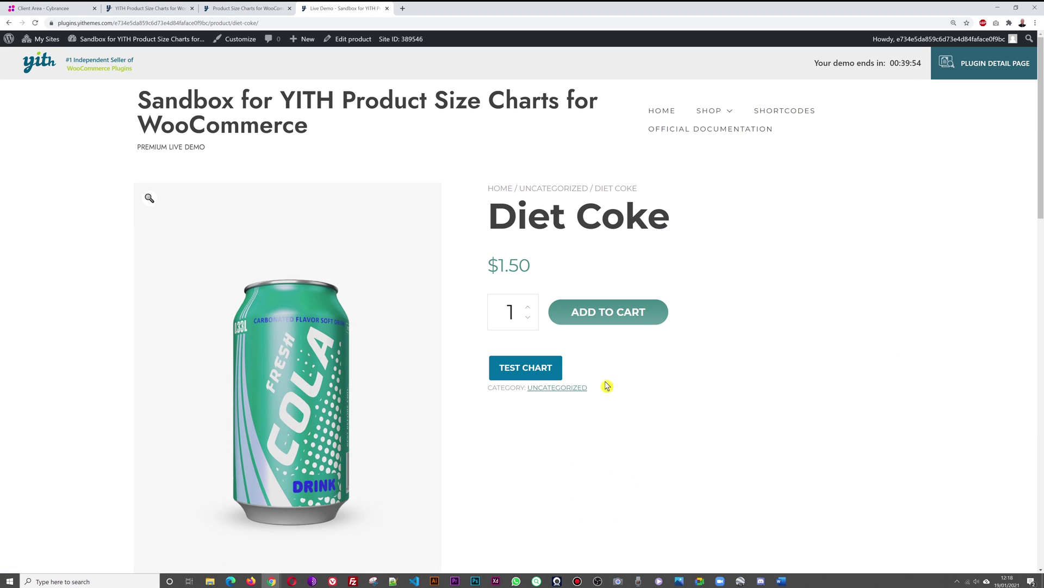
{"action": "left_click", "coordinate": [550, 366]}
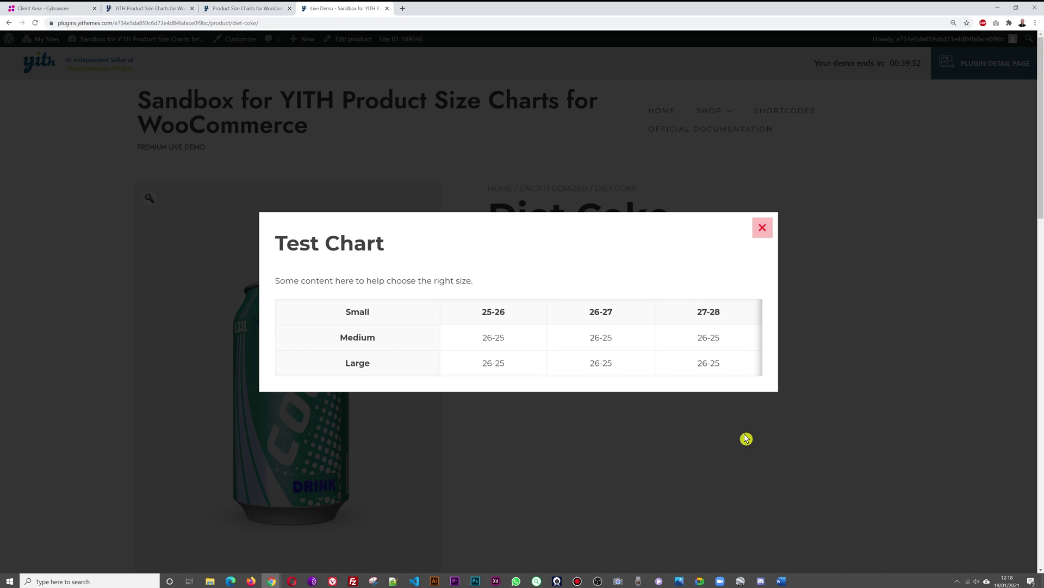
{"action": "left_click", "coordinate": [763, 229]}
Step: Set the position of all popups to Bottom Center in the Product Size Charts settings
{"action": "left_click", "coordinate": [200, 11]}
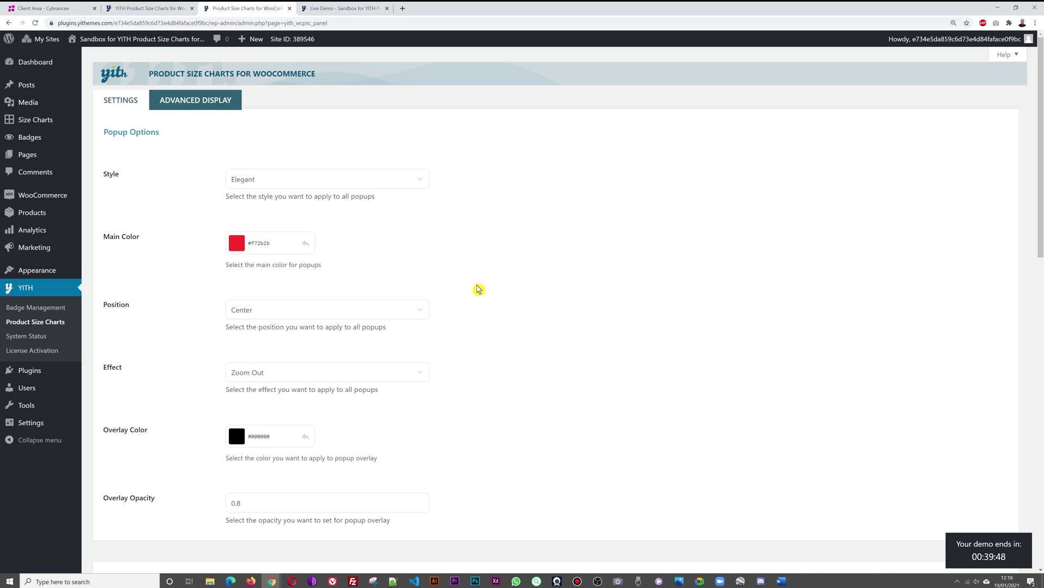
{"action": "scroll", "coordinate": [566, 273], "scroll_direction": "down", "scroll_amount": 3}
{"action": "scroll", "coordinate": [566, 273], "scroll_direction": "up", "scroll_amount": 2}
{"action": "left_click", "coordinate": [424, 232]}
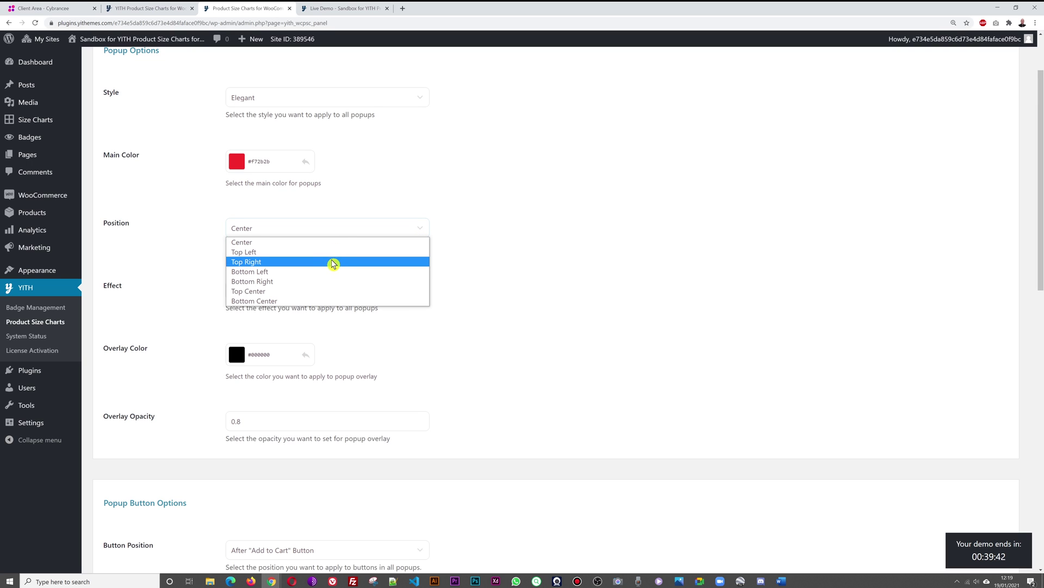
{"action": "left_click", "coordinate": [317, 301]}
{"action": "scroll", "coordinate": [600, 306], "scroll_direction": "down", "scroll_amount": 2}
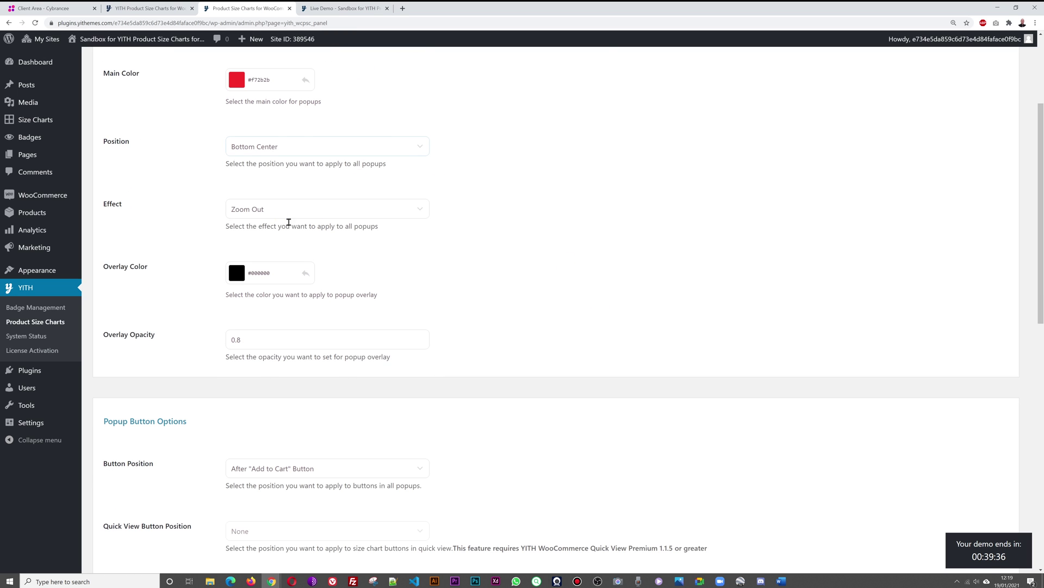
Step: Preview the Fade, Slide, Zoom In and Zoom Out popup effects on the live demo home page, closing each popup
{"action": "left_click", "coordinate": [327, 8]}
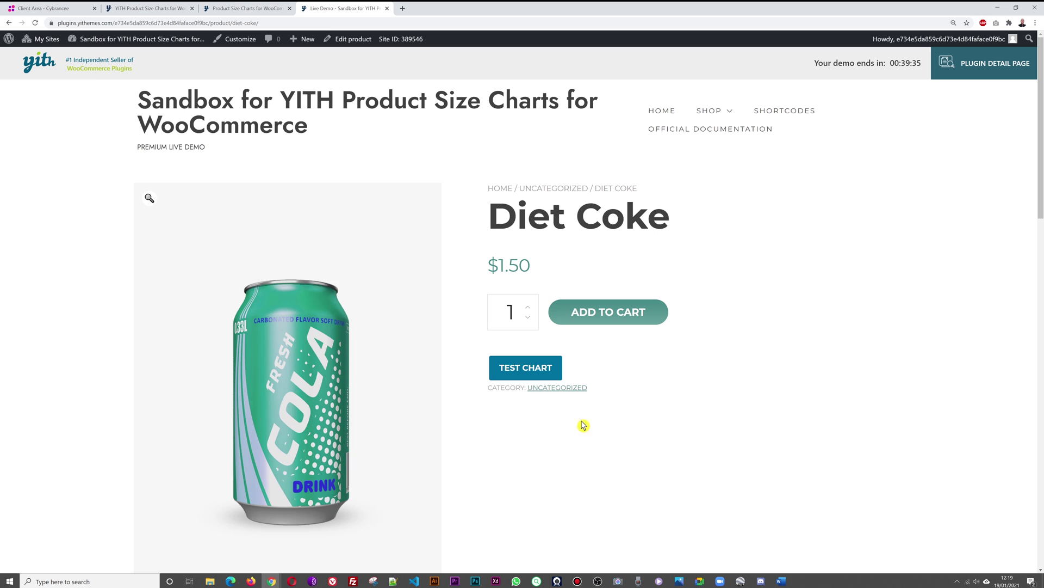
{"action": "left_click", "coordinate": [184, 125]}
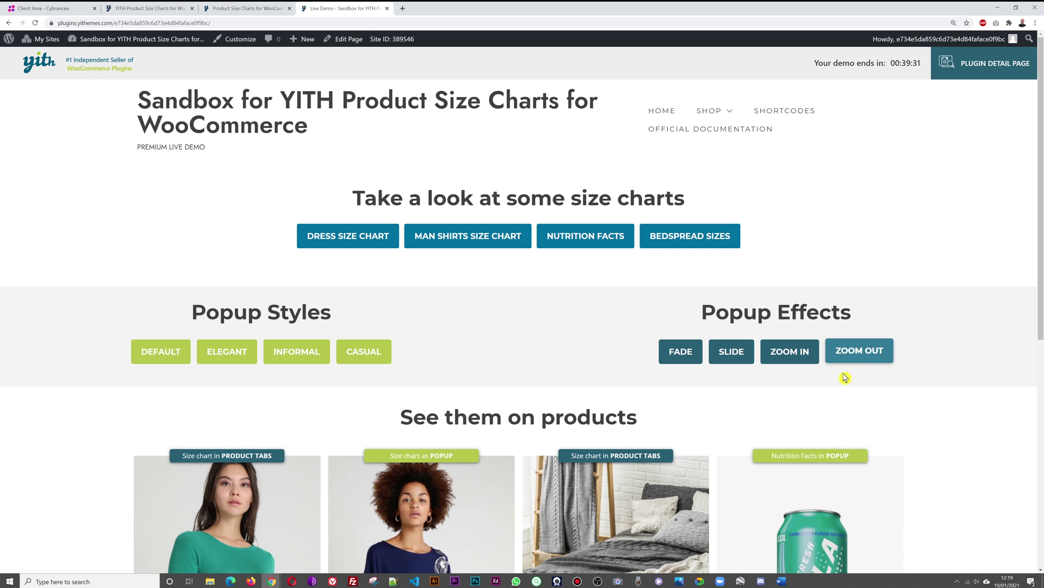
{"action": "left_click", "coordinate": [679, 358]}
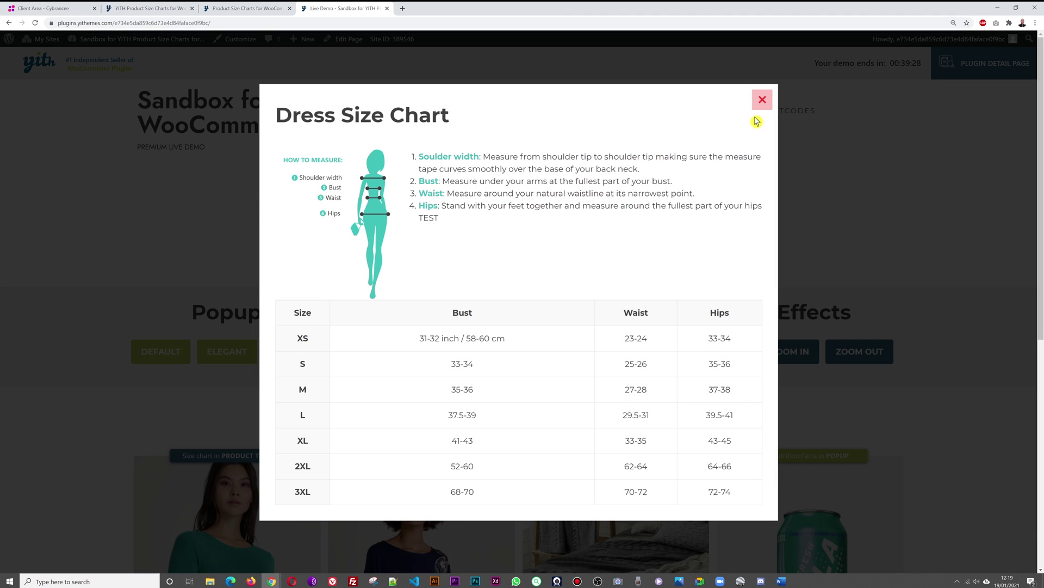
{"action": "left_click", "coordinate": [760, 103]}
{"action": "left_click", "coordinate": [730, 351]}
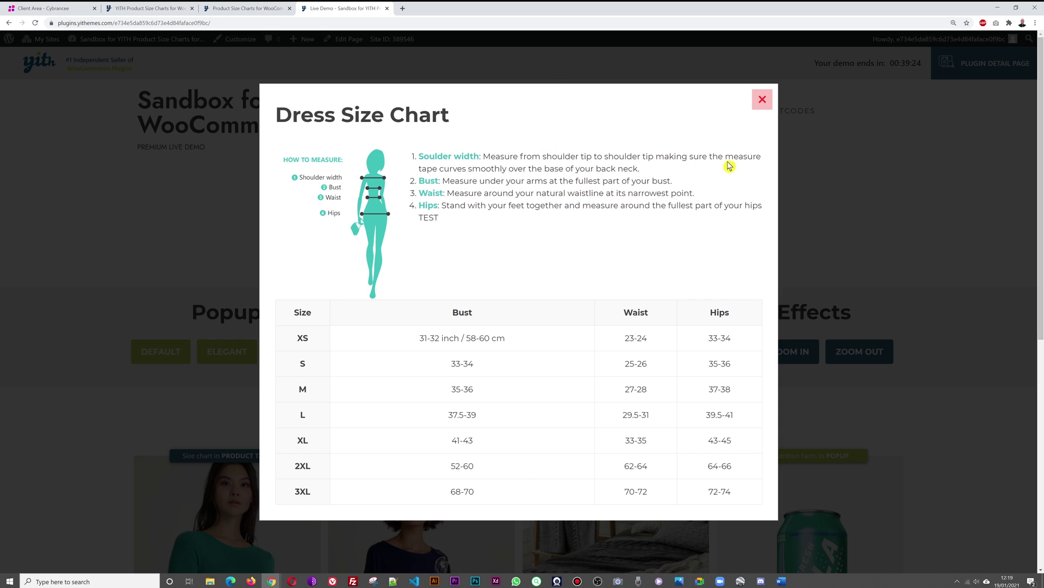
{"action": "left_click", "coordinate": [762, 99]}
{"action": "left_click", "coordinate": [789, 357]}
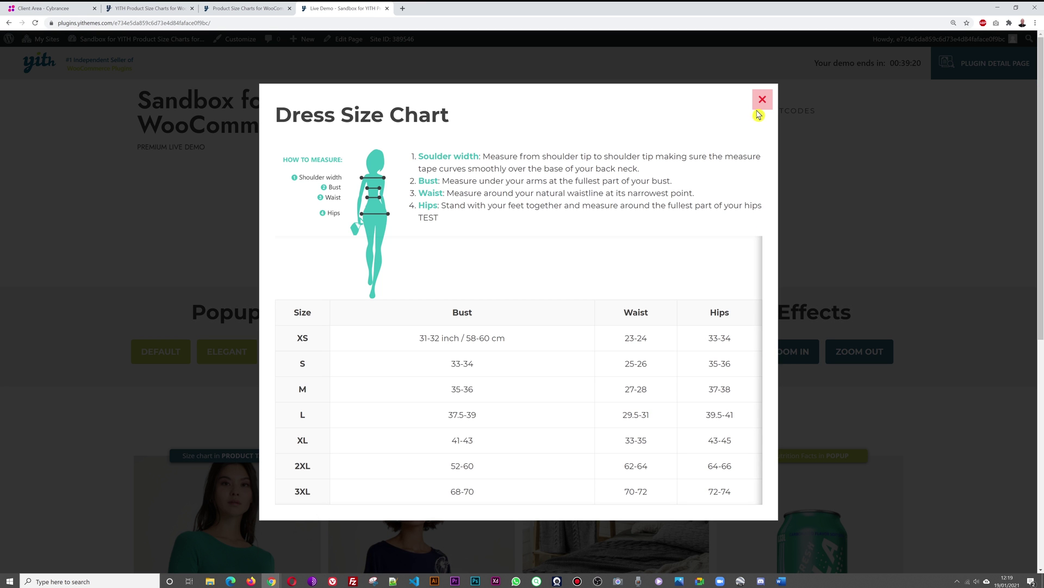
{"action": "left_click", "coordinate": [762, 100]}
{"action": "left_click", "coordinate": [865, 353]}
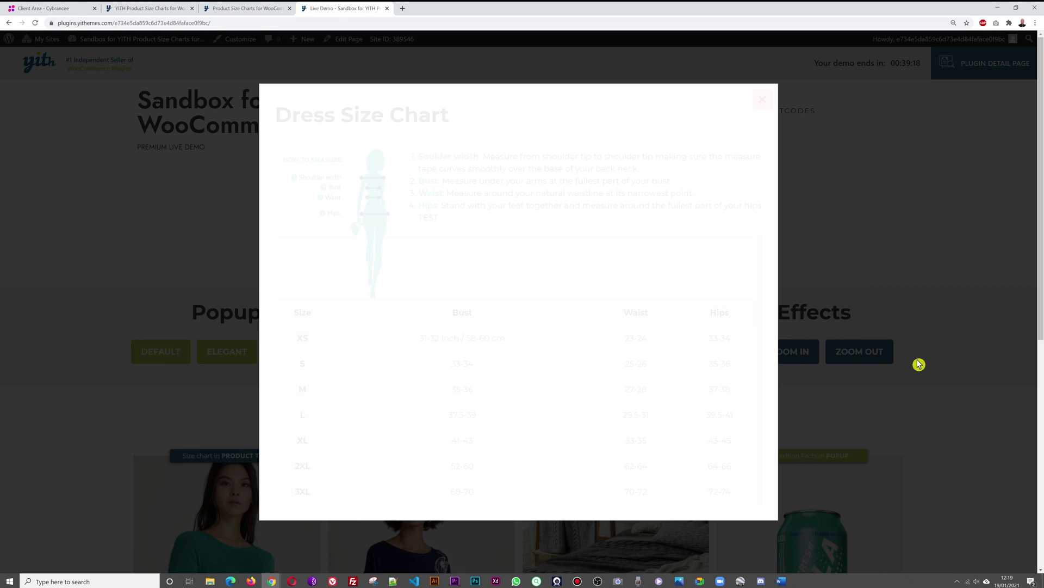
{"action": "left_click", "coordinate": [762, 99]}
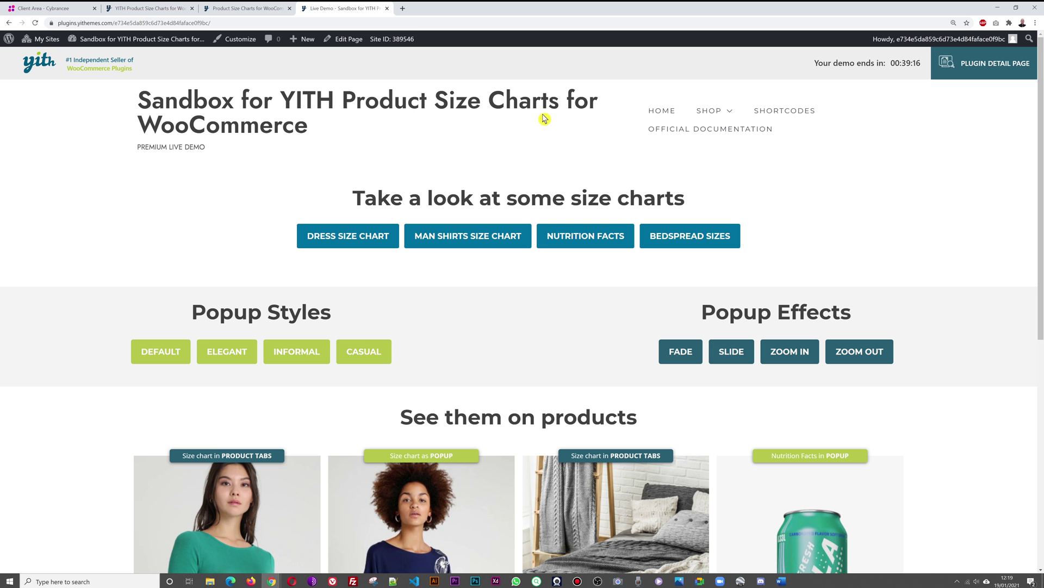
Step: Set the popup effect to Slide in the Product Size Charts settings
{"action": "left_click", "coordinate": [263, 16]}
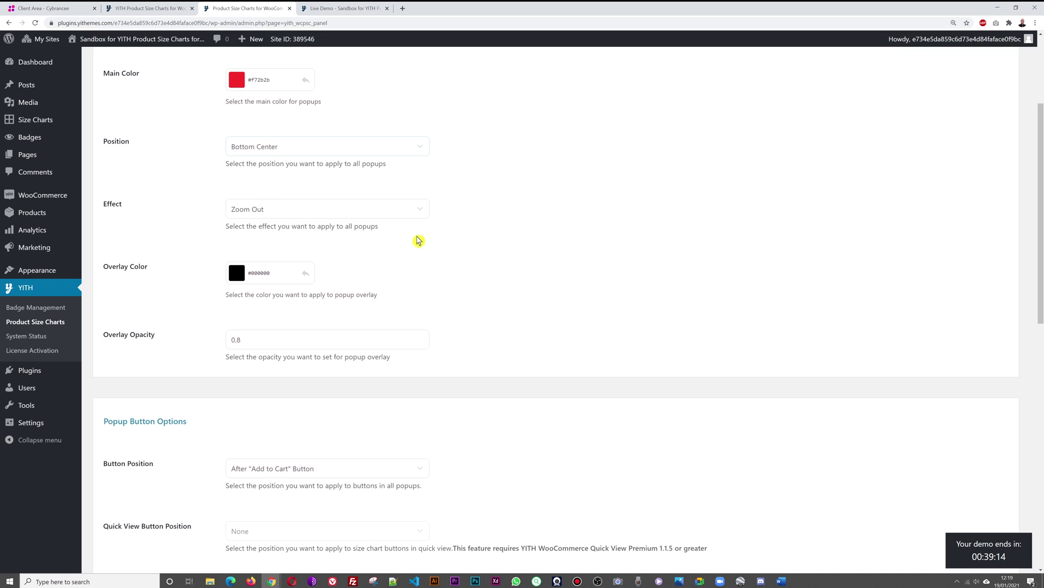
{"action": "left_click", "coordinate": [412, 214]}
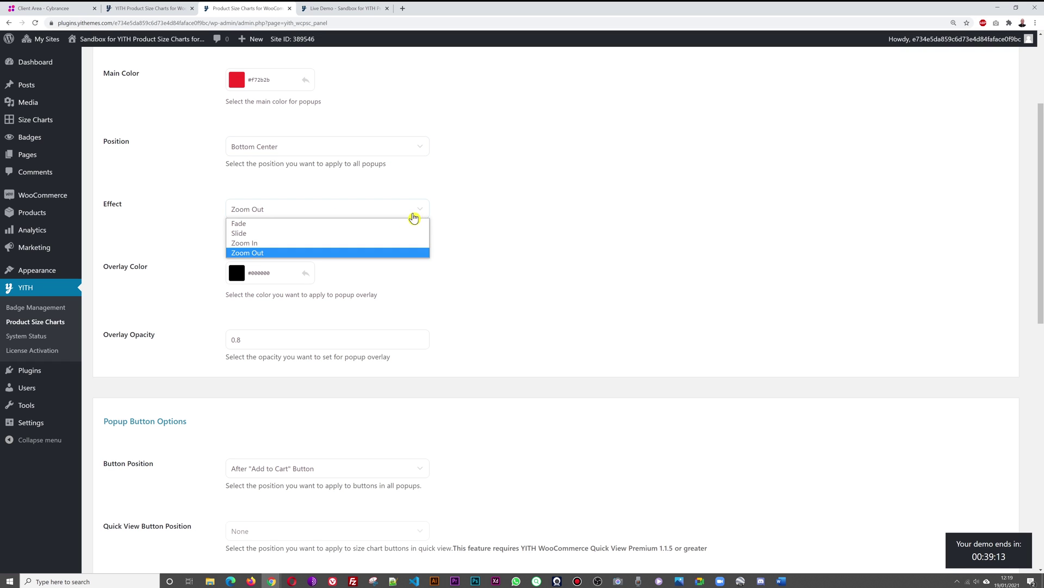
{"action": "left_click", "coordinate": [380, 235]}
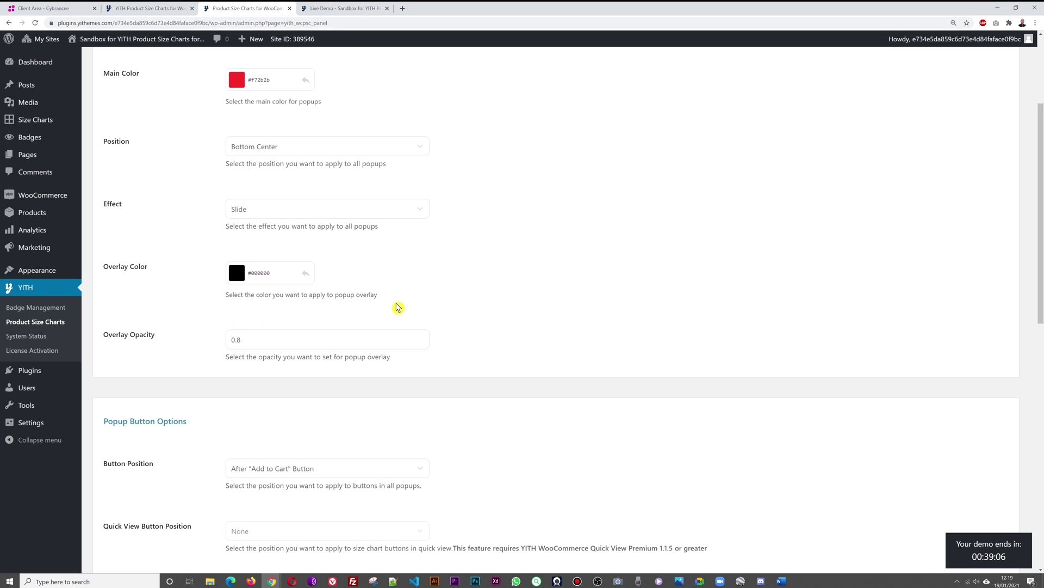
Step: Return to the live demo home page and view the Default style popup again
{"action": "left_click", "coordinate": [321, 8]}
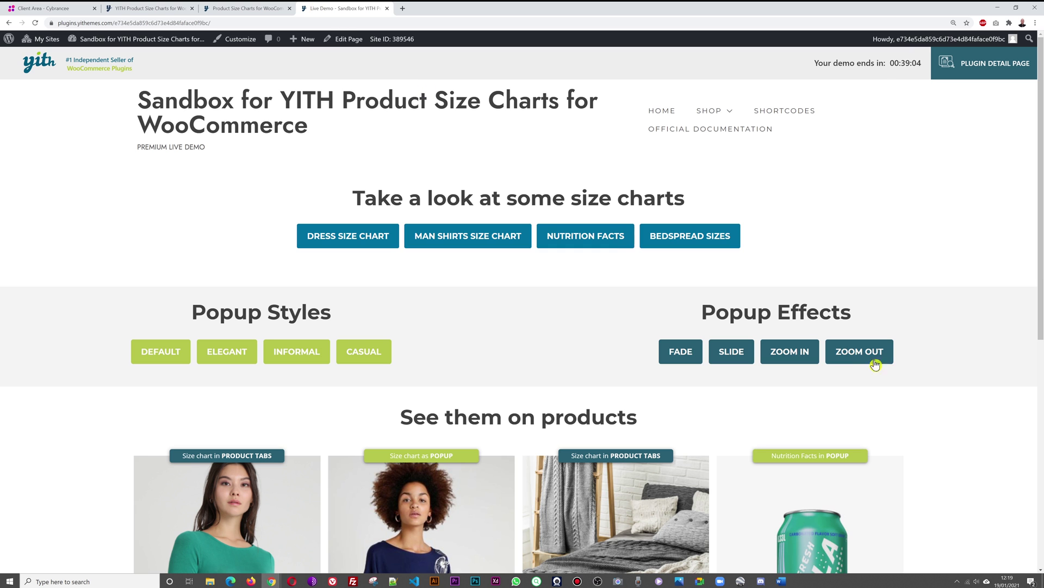
{"action": "left_click", "coordinate": [173, 355]}
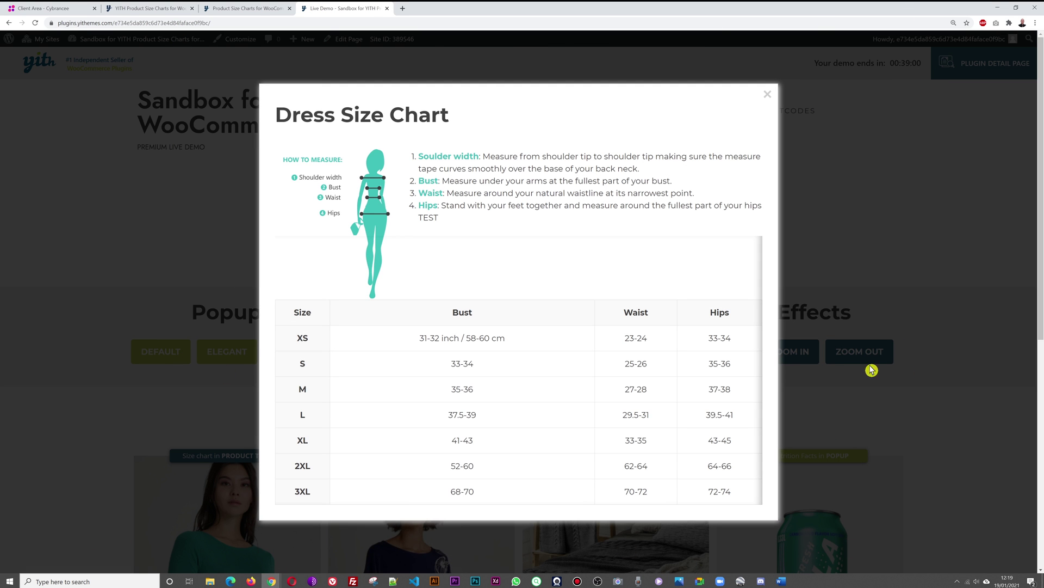
Step: Set the popup overlay color to #964545 in the Product Size Charts settings and save the changes
{"action": "left_click", "coordinate": [239, 10]}
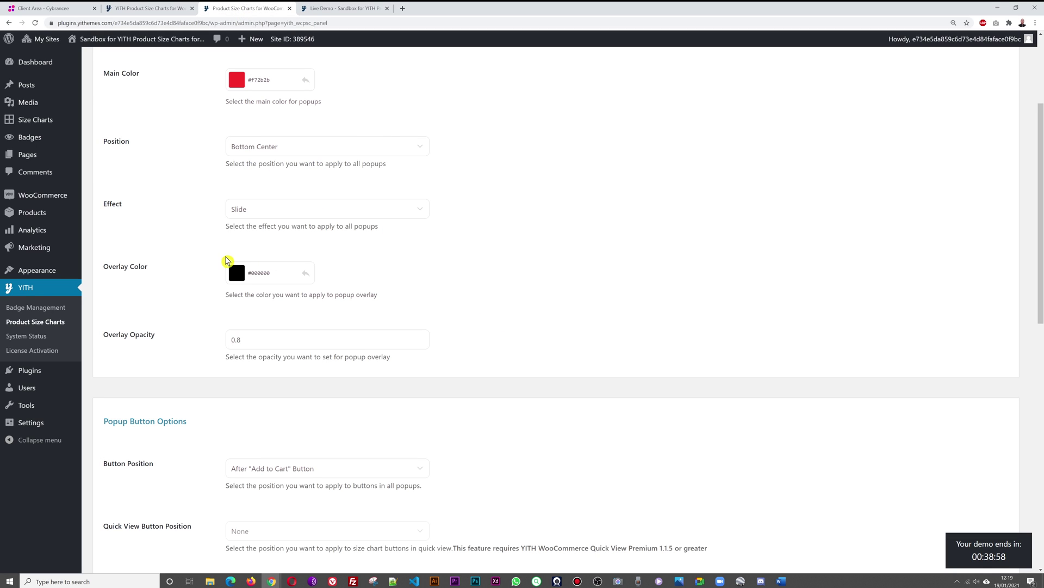
{"action": "left_click", "coordinate": [238, 273]}
{"action": "mouse_move", "coordinate": [295, 345]}
{"action": "left_mouse_down"}
{"action": "mouse_move", "coordinate": [301, 361]}
{"action": "mouse_move", "coordinate": [311, 352]}
{"action": "mouse_move", "coordinate": [261, 336]}
{"action": "left_mouse_up"}
{"action": "left_click", "coordinate": [494, 296]}
{"action": "scroll", "coordinate": [613, 285], "scroll_direction": "down", "scroll_amount": 2}
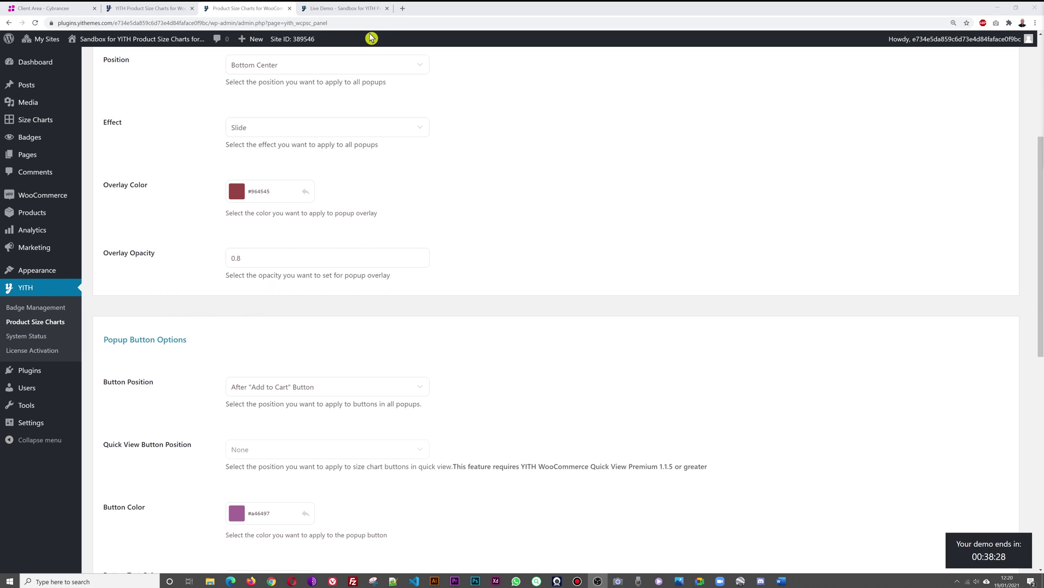
{"action": "left_click", "coordinate": [351, 9]}
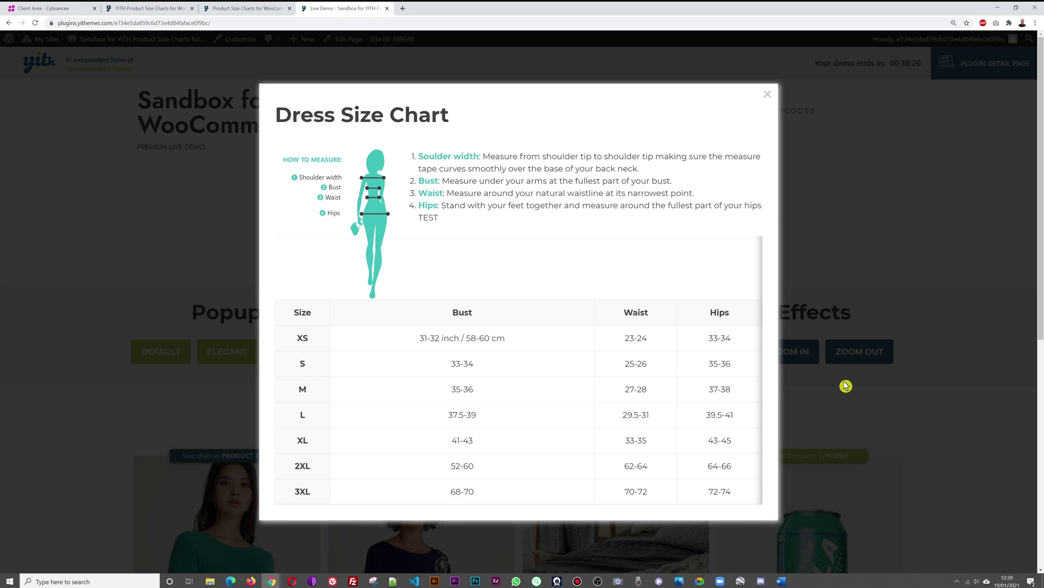
{"action": "left_click", "coordinate": [268, 8]}
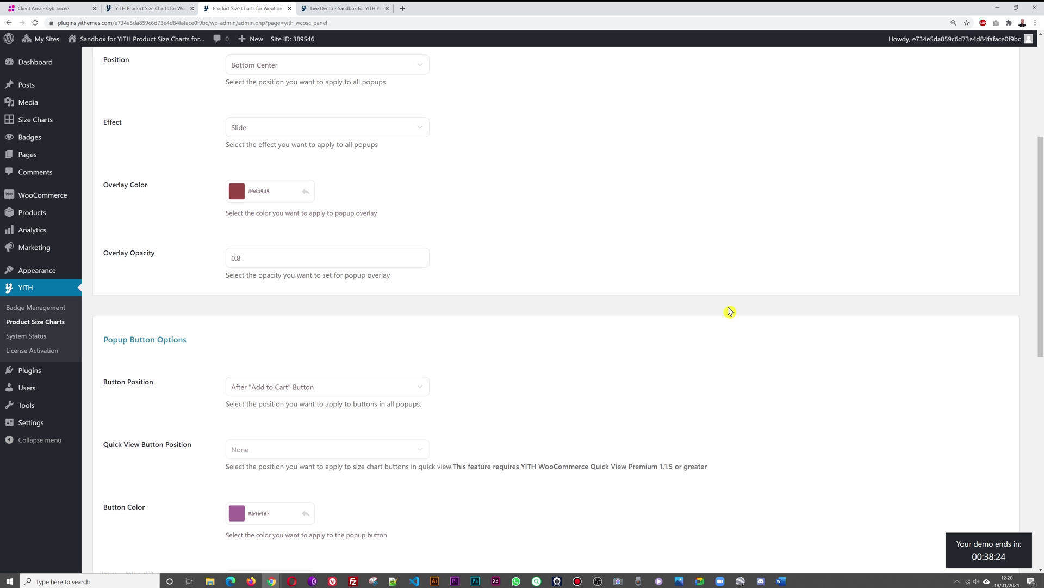
{"action": "scroll", "coordinate": [606, 315], "scroll_direction": "down", "scroll_amount": 10}
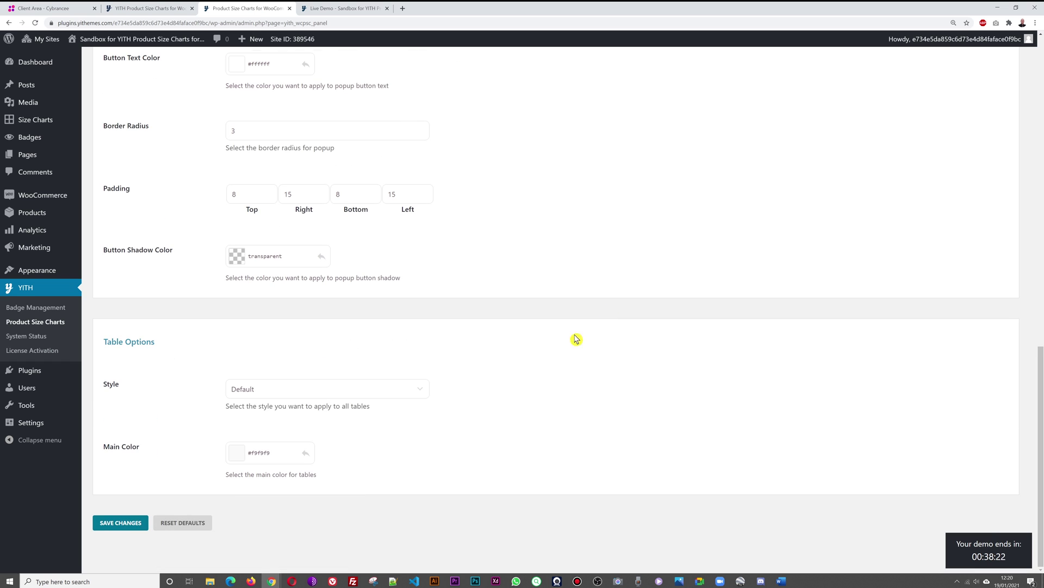
{"action": "left_click", "coordinate": [129, 523]}
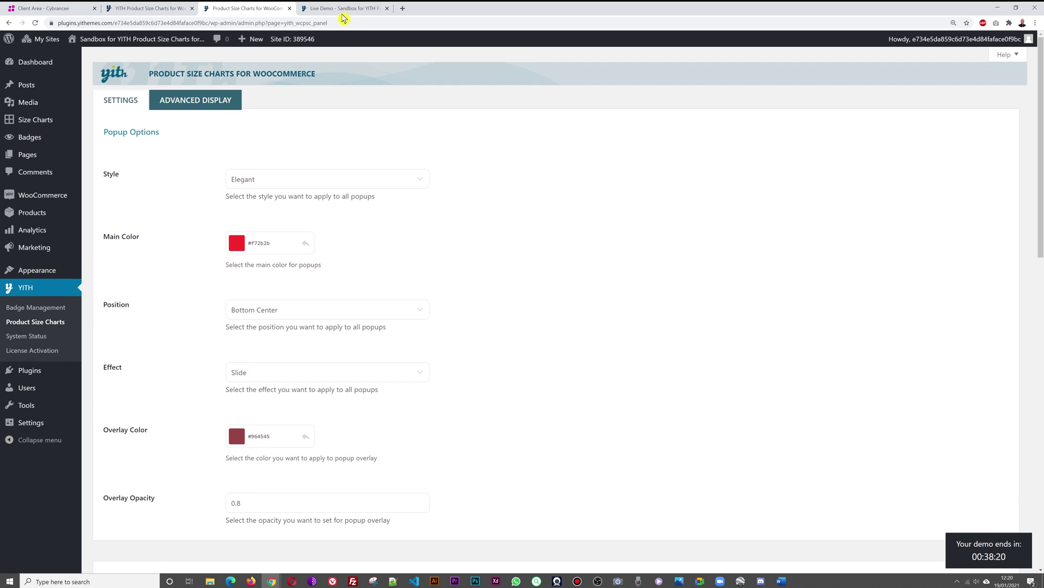
Step: Reload the live demo home page, go to the Diet Coke product and display its Test Chart popup
{"action": "left_click", "coordinate": [344, 9]}
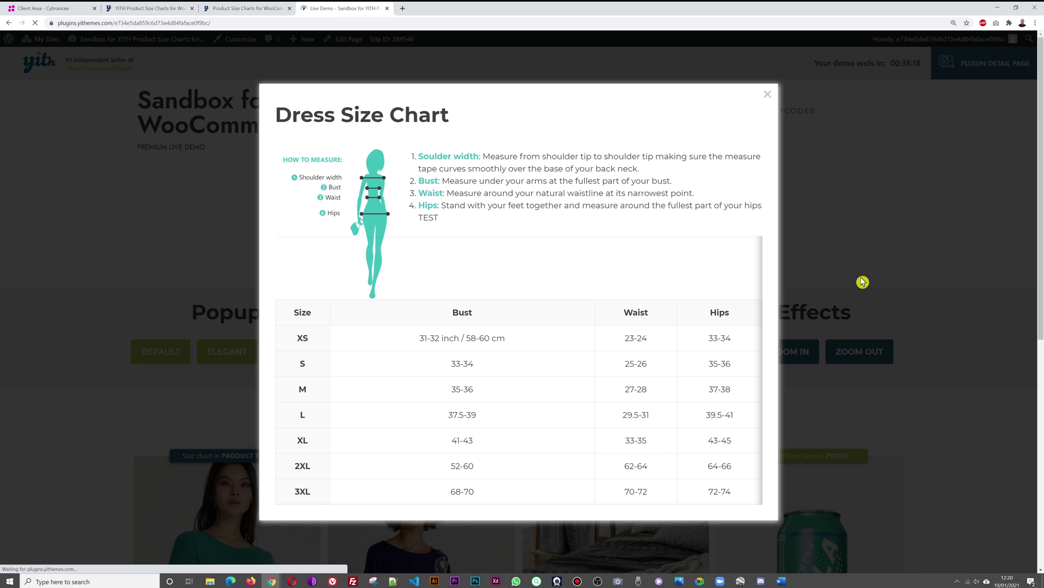
{"action": "scroll", "coordinate": [610, 335], "scroll_direction": "down", "scroll_amount": 5}
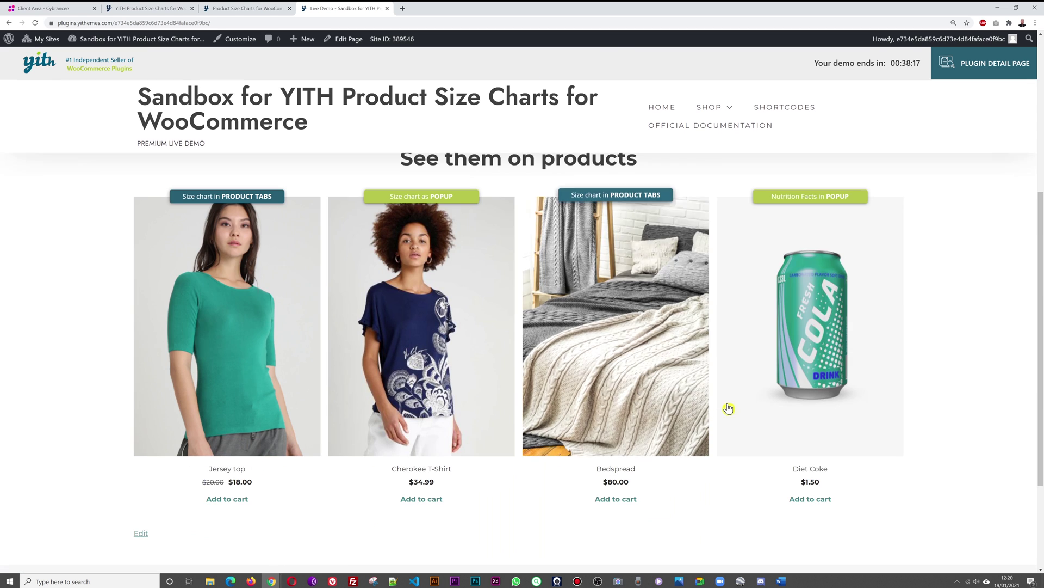
{"action": "left_click", "coordinate": [767, 363]}
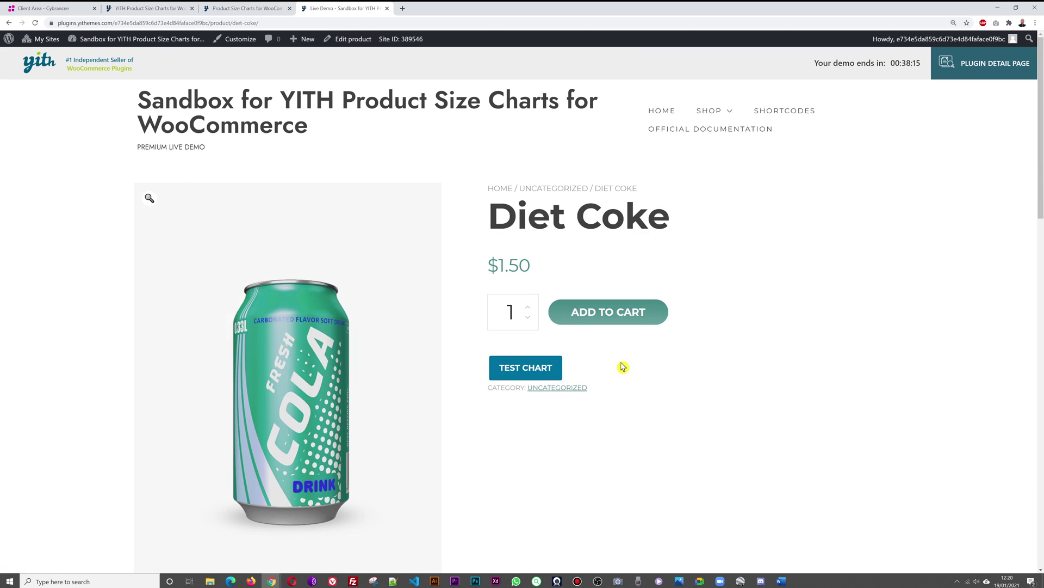
{"action": "left_click", "coordinate": [544, 367]}
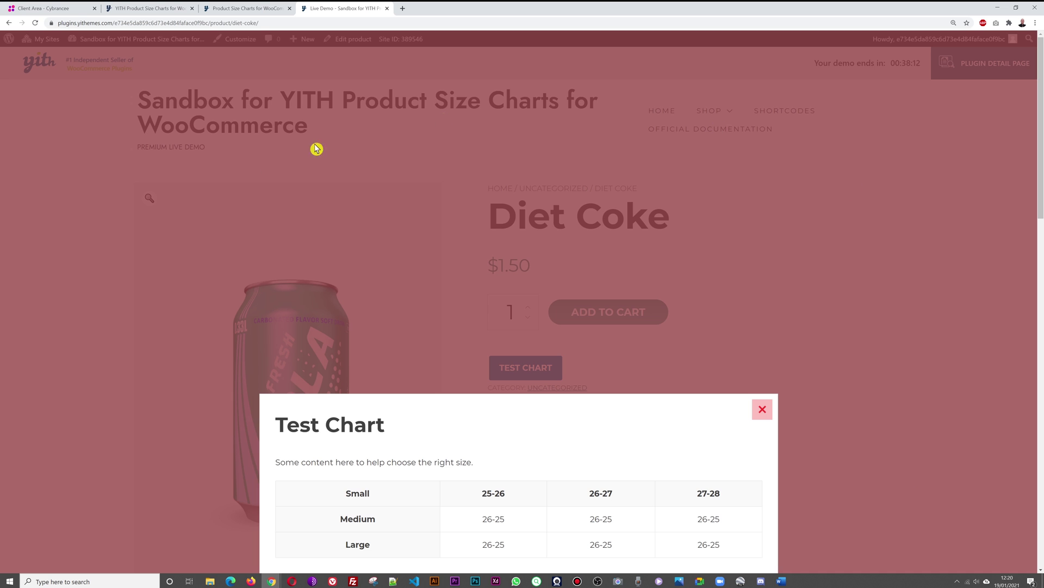
Step: Compare the Popup Options in the Product Size Charts settings with the Test Chart popup on the Diet Coke page
{"action": "left_click", "coordinate": [234, 8]}
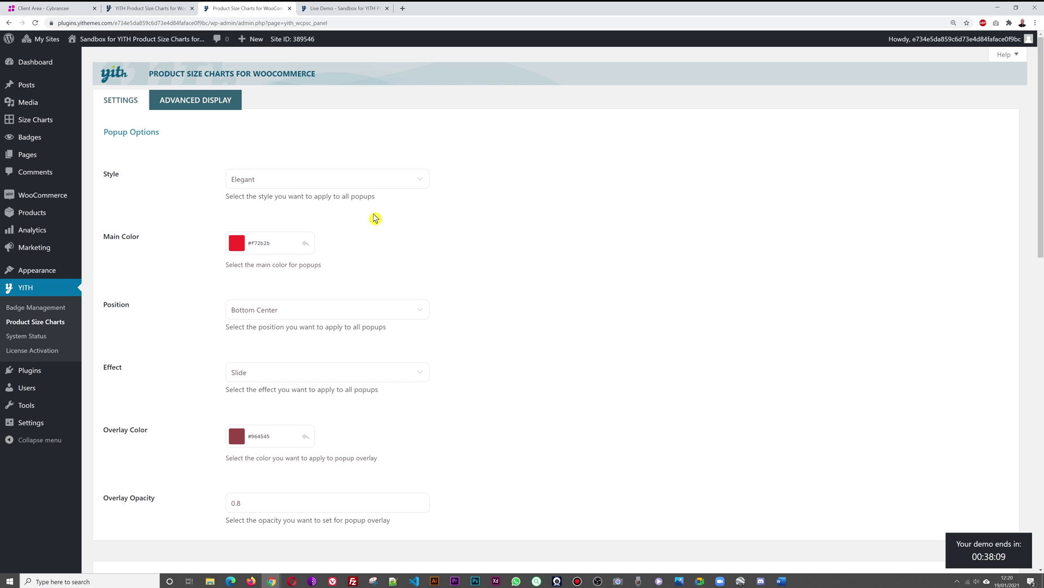
{"action": "left_click", "coordinate": [348, 8]}
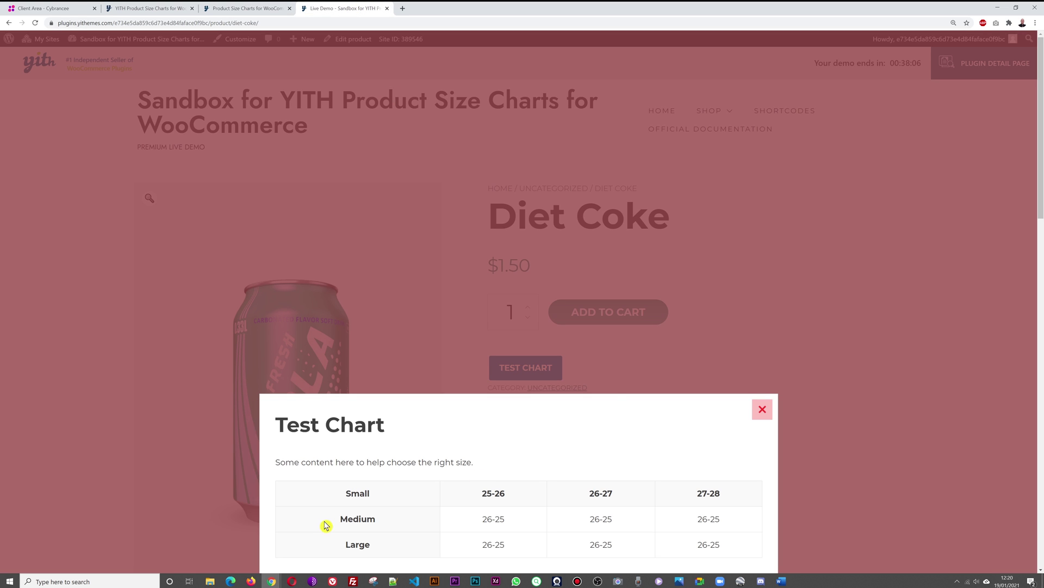
{"action": "left_click", "coordinate": [248, 8]}
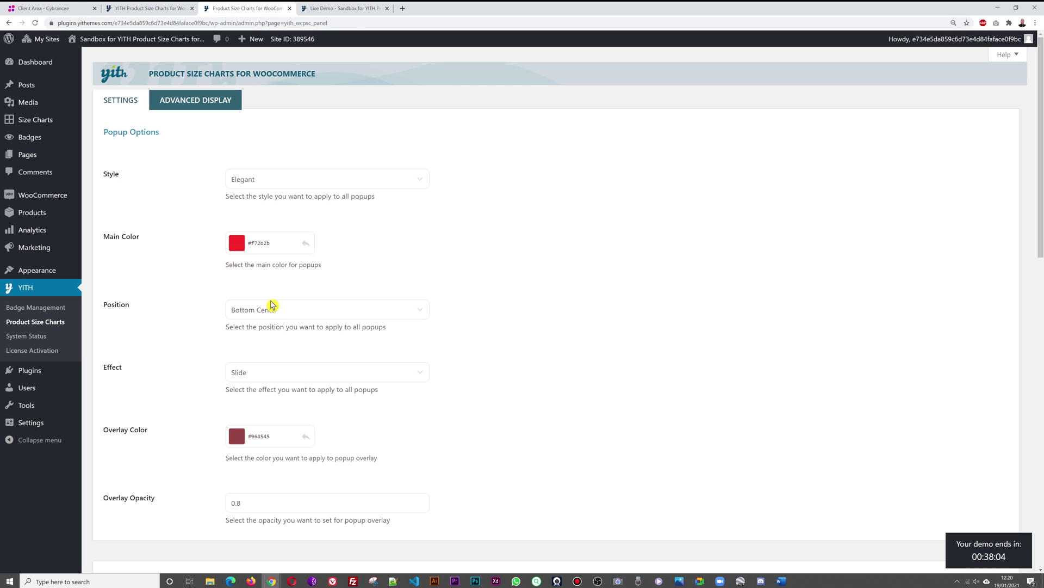
{"action": "left_click", "coordinate": [346, 8]}
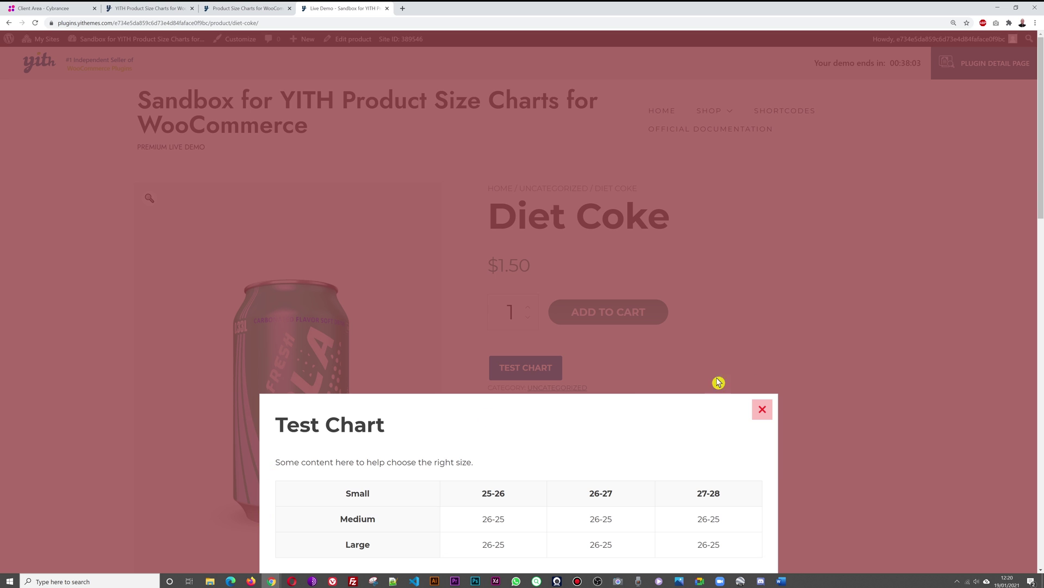
{"action": "left_click", "coordinate": [254, 9]}
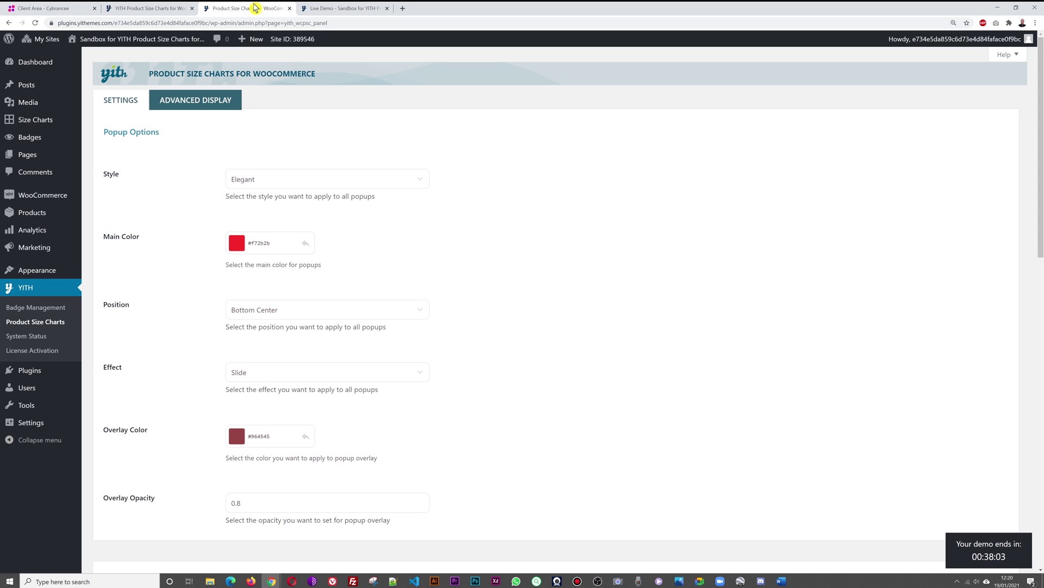
{"action": "left_click", "coordinate": [359, 8]}
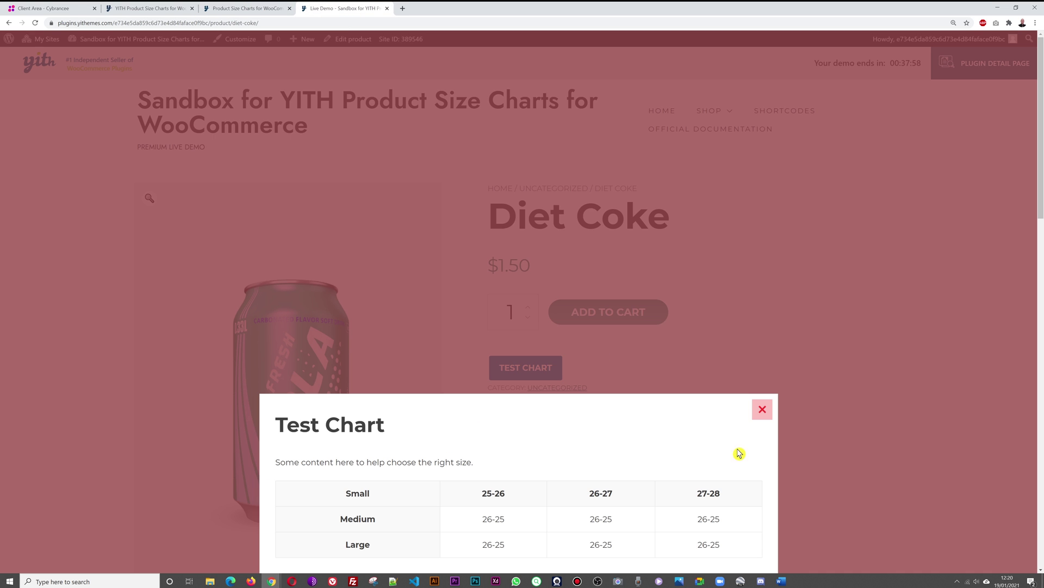
Step: Review the Popup Button Options and compare the button position setting with the Test Chart button on the Diet Coke page
{"action": "left_click", "coordinate": [233, 8]}
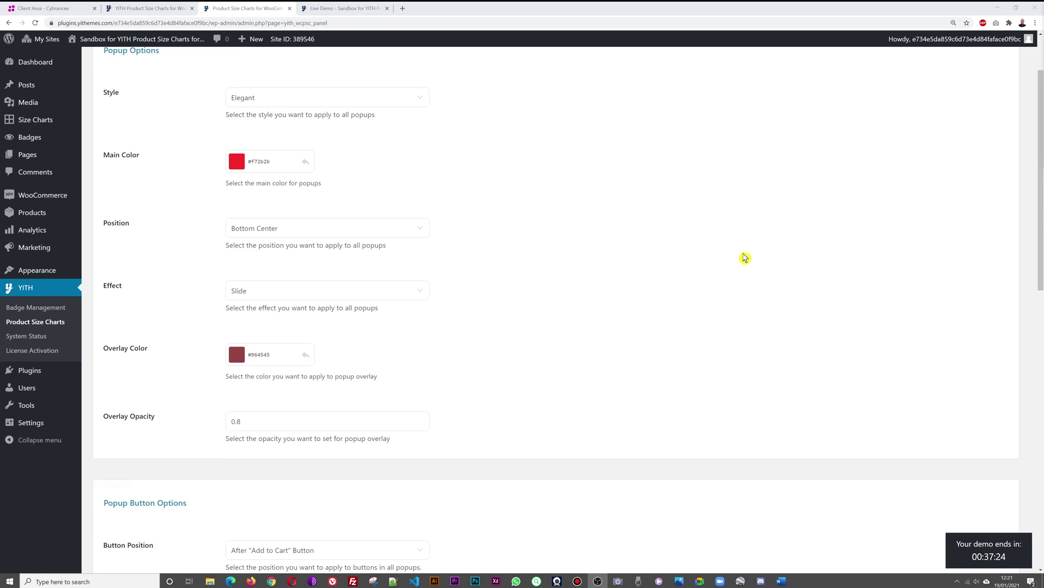
{"action": "scroll", "coordinate": [898, 277], "scroll_direction": "down", "scroll_amount": 3}
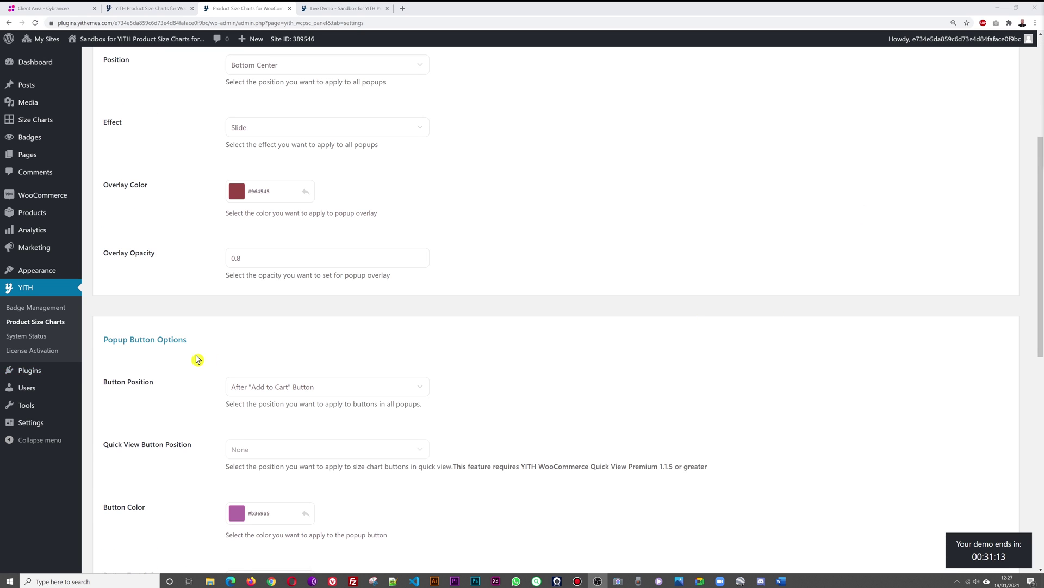
{"action": "left_click", "coordinate": [340, 8]}
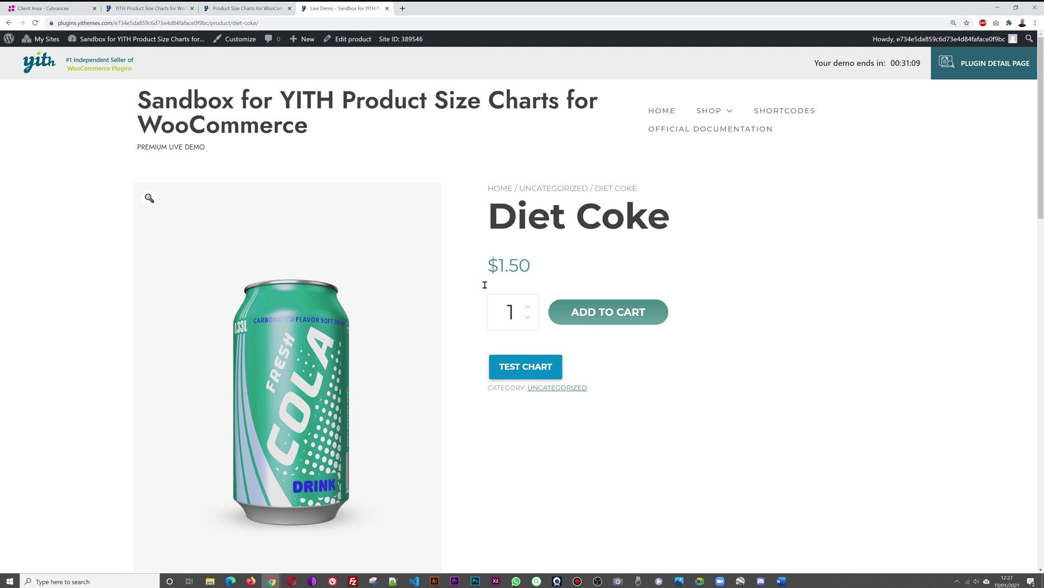
{"action": "left_click", "coordinate": [255, 8]}
{"action": "scroll", "coordinate": [565, 330], "scroll_direction": "down", "scroll_amount": 2}
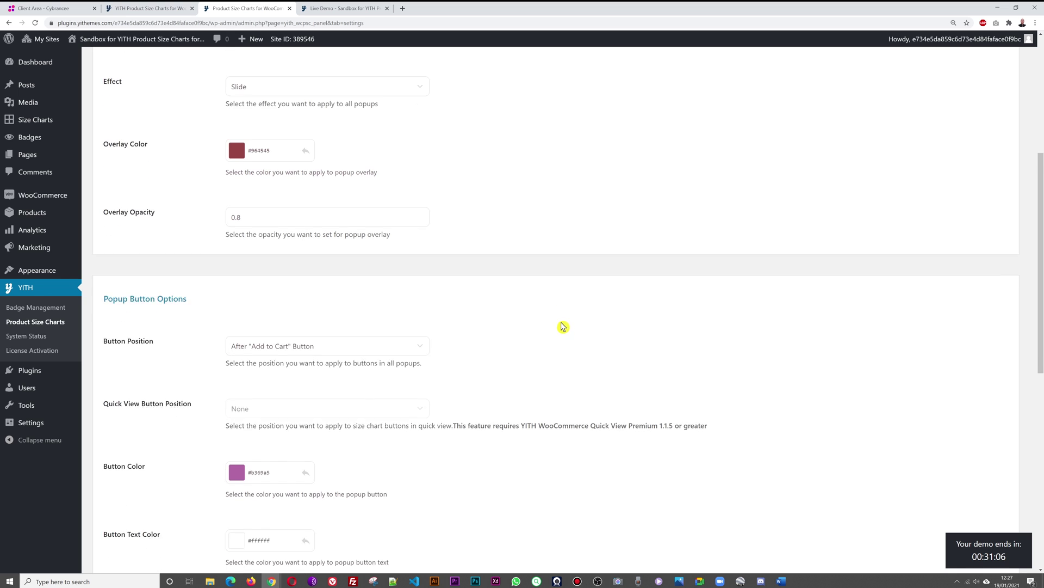
{"action": "scroll", "coordinate": [622, 333], "scroll_direction": "down", "scroll_amount": 1}
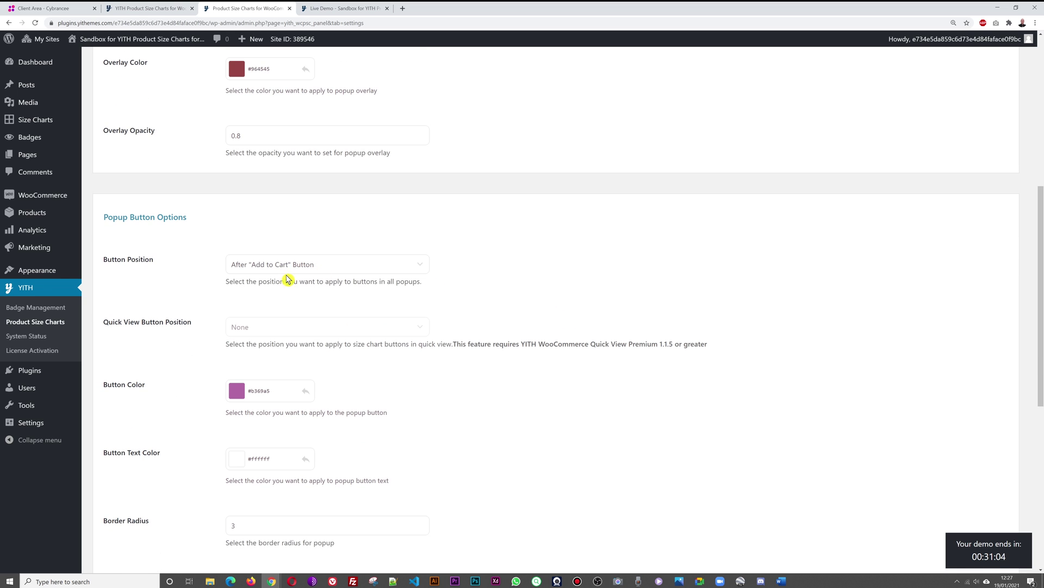
{"action": "left_click", "coordinate": [359, 8]}
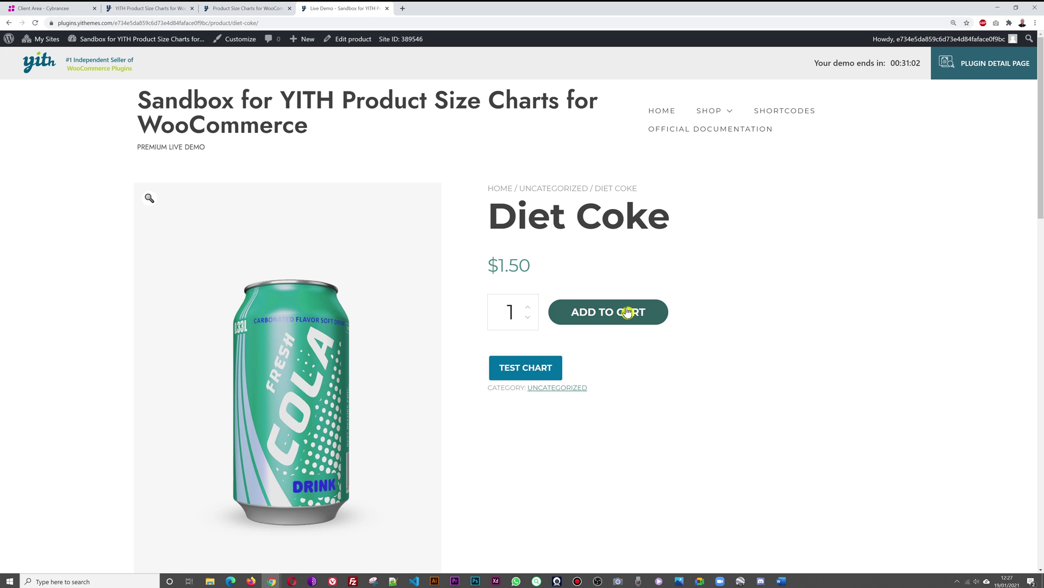
Step: Set the popup button position to After description, save the changes and reload the Diet Coke page to check its placement
{"action": "left_click", "coordinate": [229, 10]}
{"action": "left_click", "coordinate": [421, 266]}
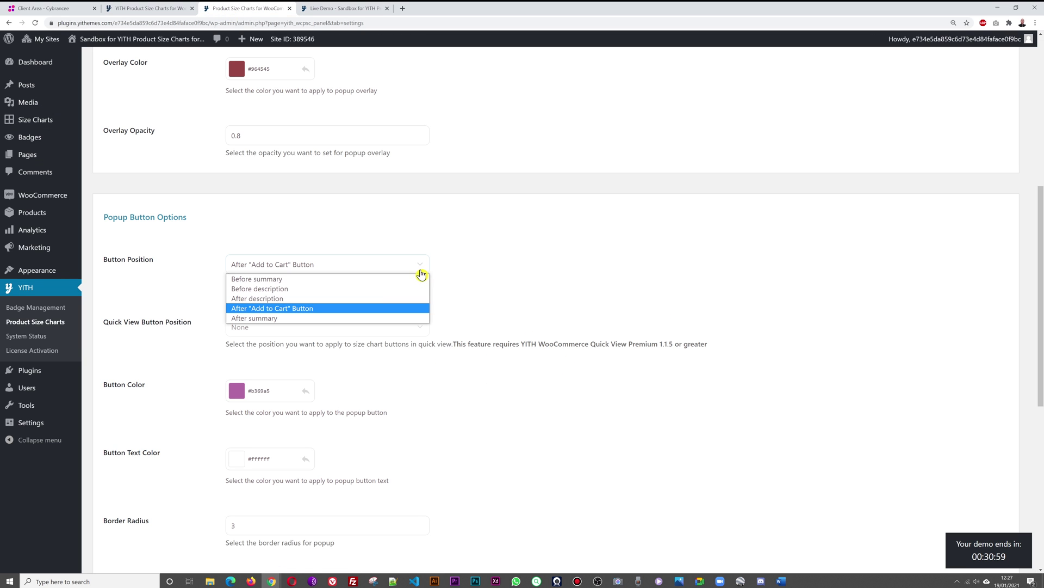
{"action": "left_click", "coordinate": [334, 300]}
{"action": "scroll", "coordinate": [508, 310], "scroll_direction": "down", "scroll_amount": 7}
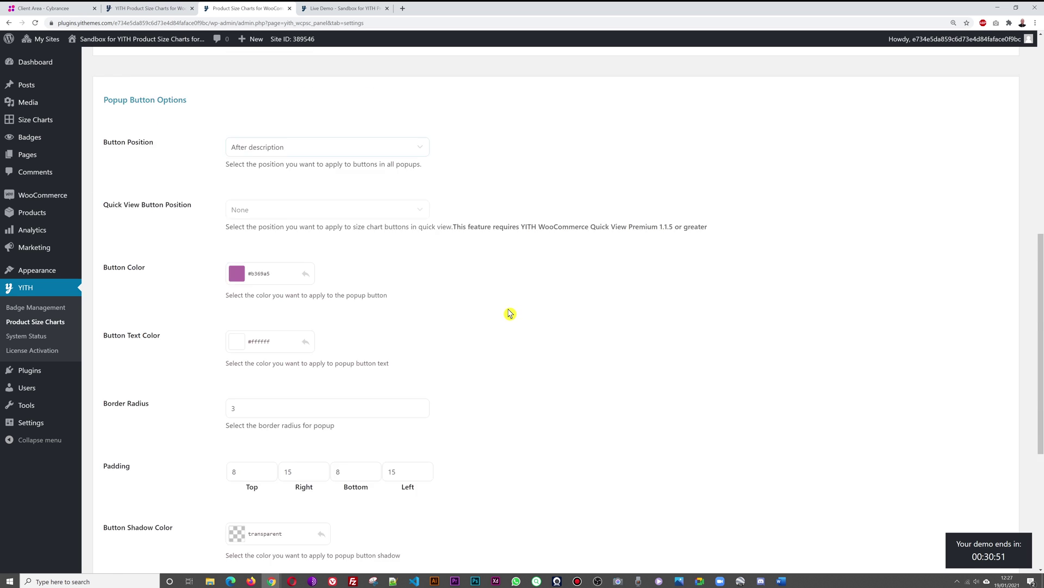
{"action": "left_click", "coordinate": [116, 523]}
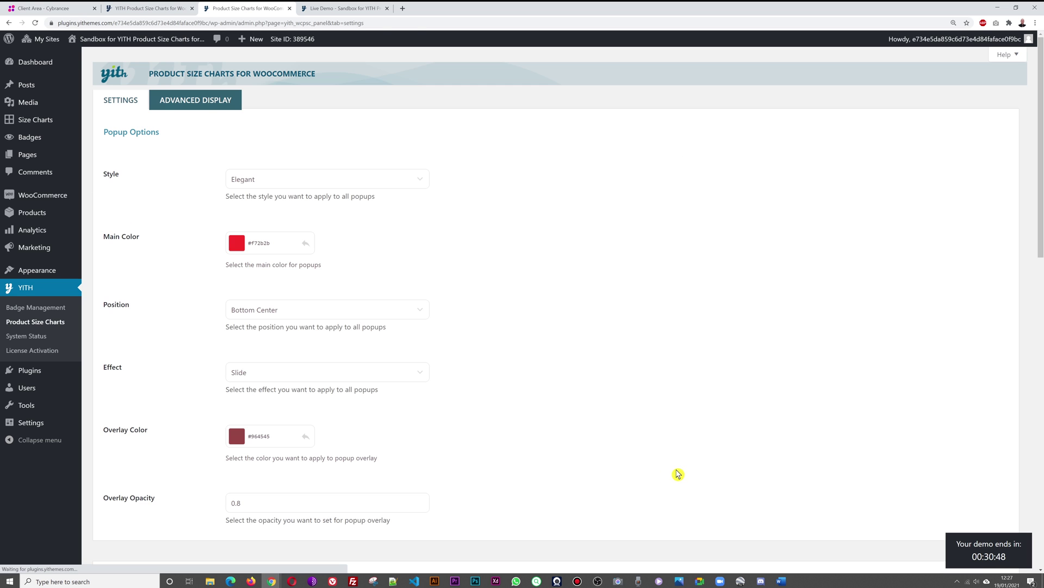
{"action": "left_click", "coordinate": [343, 9]}
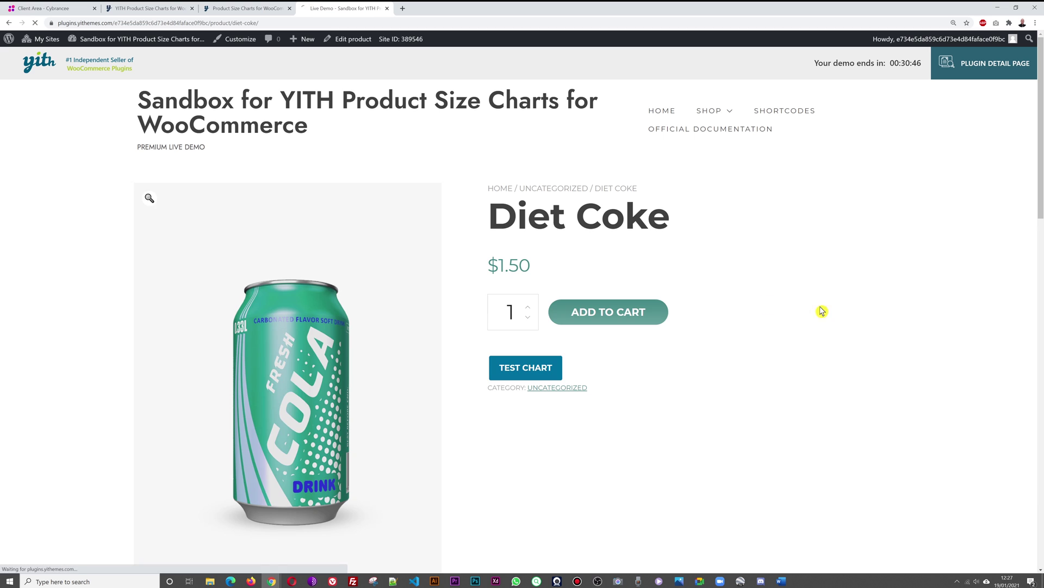
{"action": "key", "text": "F5"}
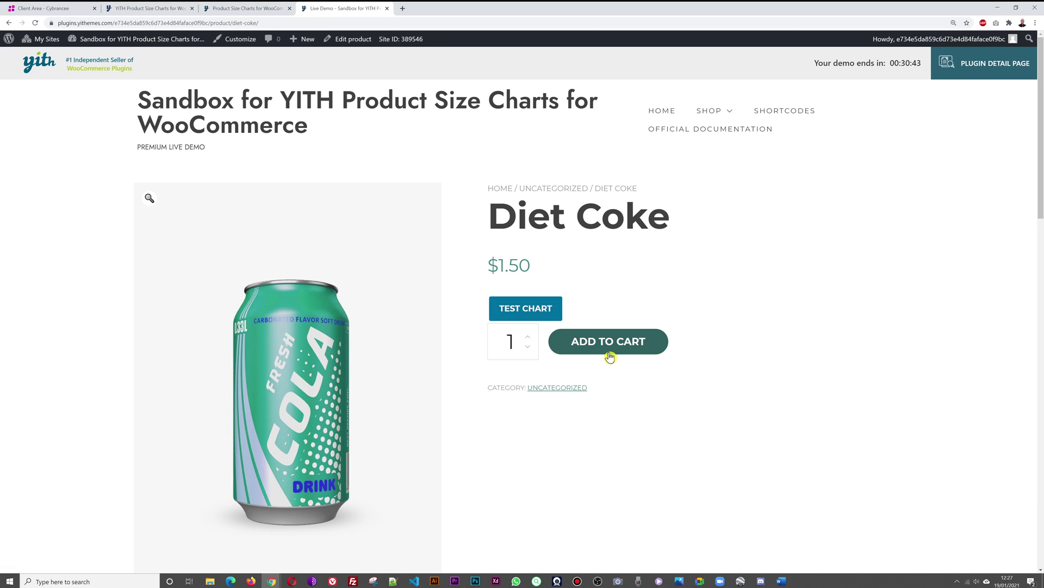
Step: Set the popup button's border radius to 15, save the changes and reload the Diet Coke page to check the corners
{"action": "left_click", "coordinate": [270, 9]}
{"action": "scroll", "coordinate": [620, 326], "scroll_direction": "down", "scroll_amount": 3}
{"action": "scroll", "coordinate": [616, 325], "scroll_direction": "down", "scroll_amount": 7}
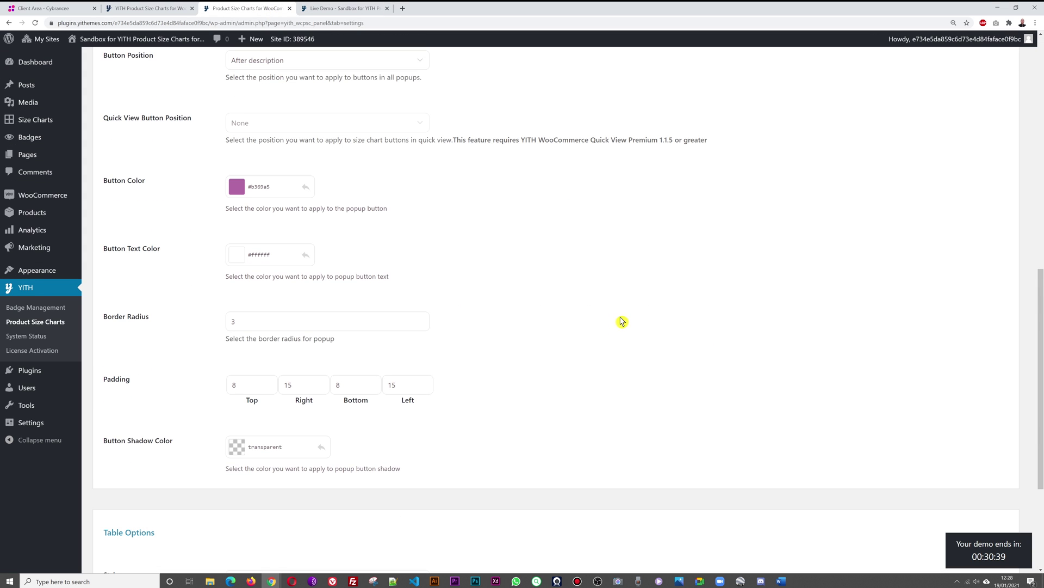
{"action": "scroll", "coordinate": [622, 322], "scroll_direction": "down", "scroll_amount": 2}
{"action": "left_click", "coordinate": [339, 8]}
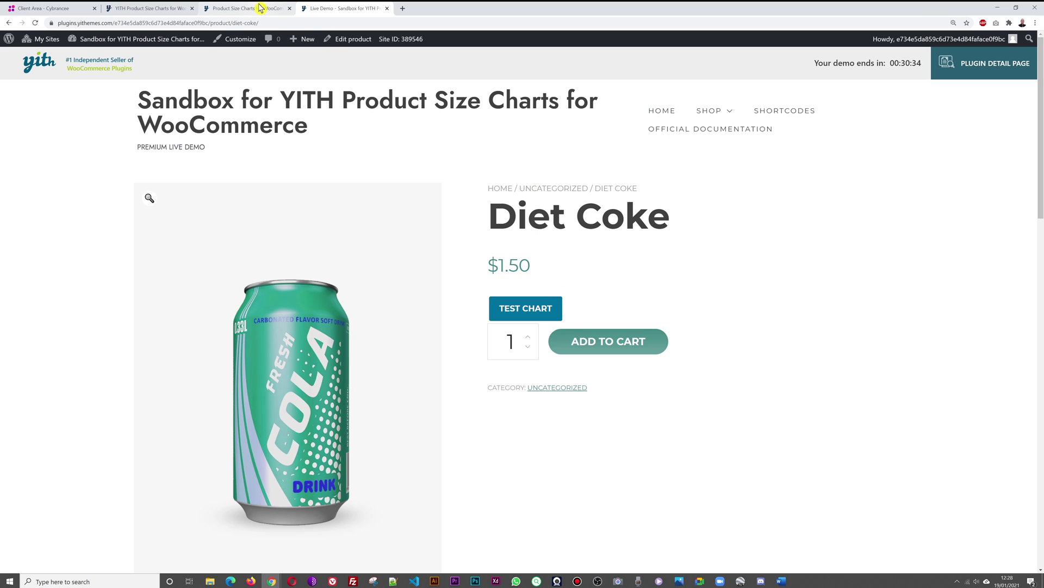
{"action": "left_click", "coordinate": [266, 8]}
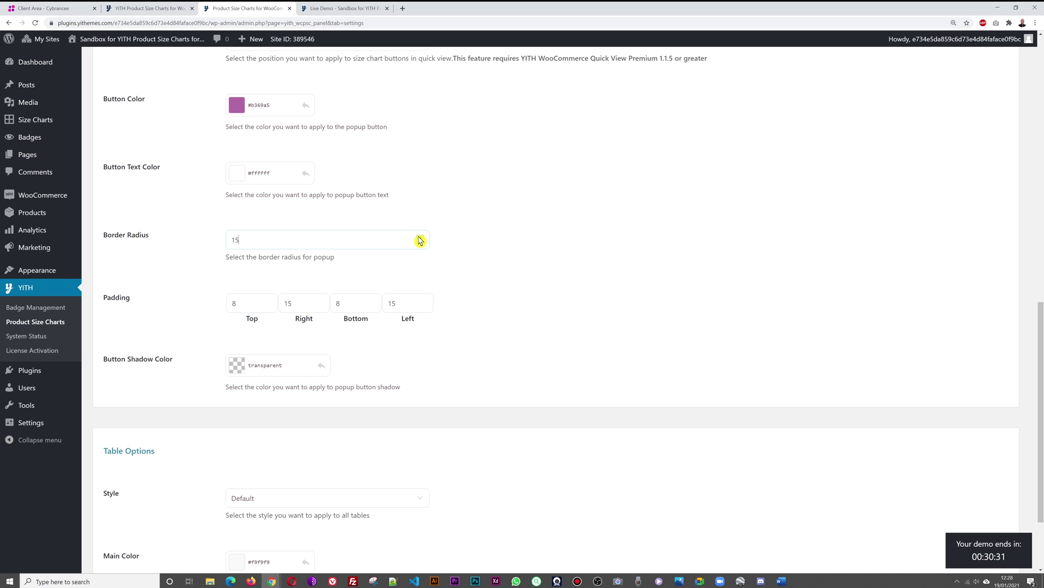
{"action": "scroll", "coordinate": [670, 279], "scroll_direction": "down", "scroll_amount": 2}
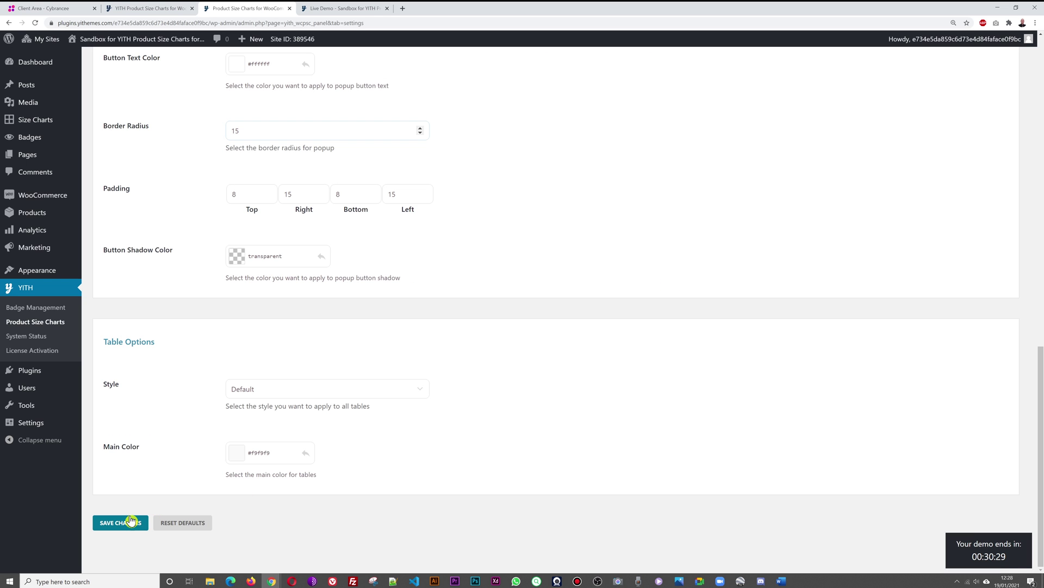
{"action": "left_click", "coordinate": [132, 521]}
{"action": "key", "text": "ctrl+Tab"}
{"action": "key", "text": "F5"}
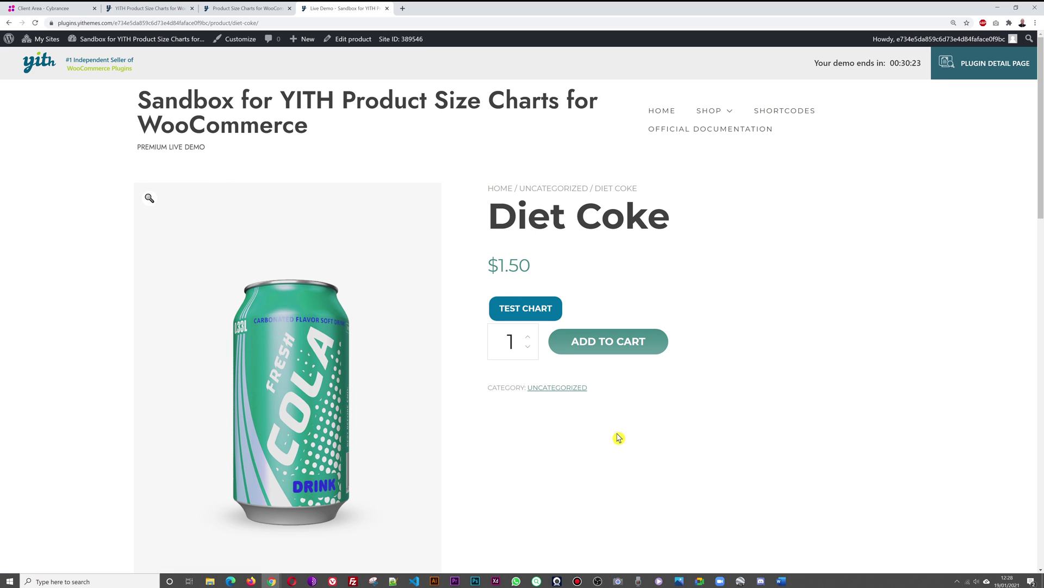
Step: Set the popup button's border radius to 30 in the Product Size Charts settings and save the changes
{"action": "left_click", "coordinate": [223, 13]}
{"action": "scroll", "coordinate": [742, 390], "scroll_direction": "down", "scroll_amount": 10}
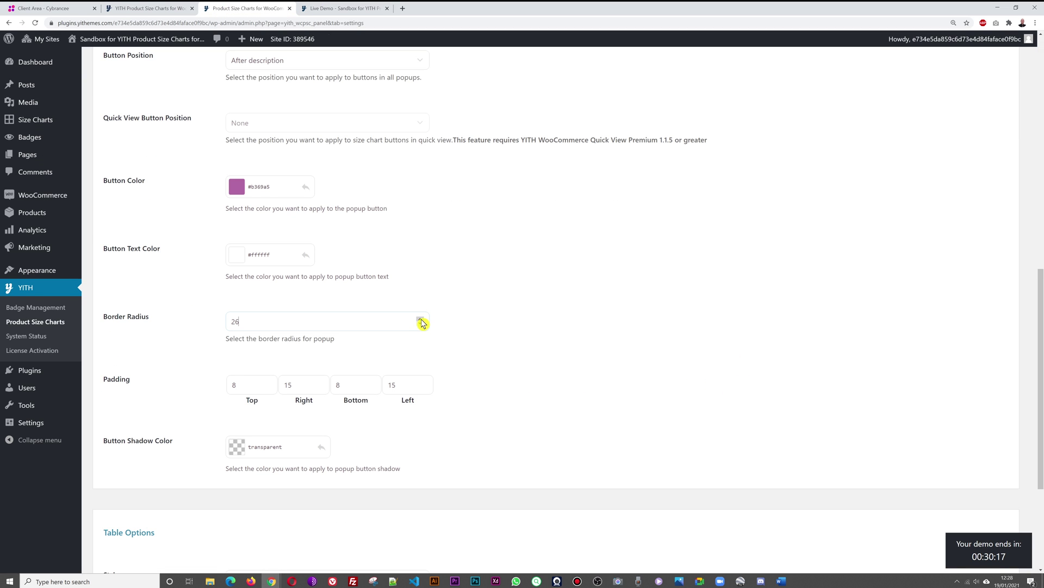
{"action": "scroll", "coordinate": [589, 327], "scroll_direction": "down", "scroll_amount": 4}
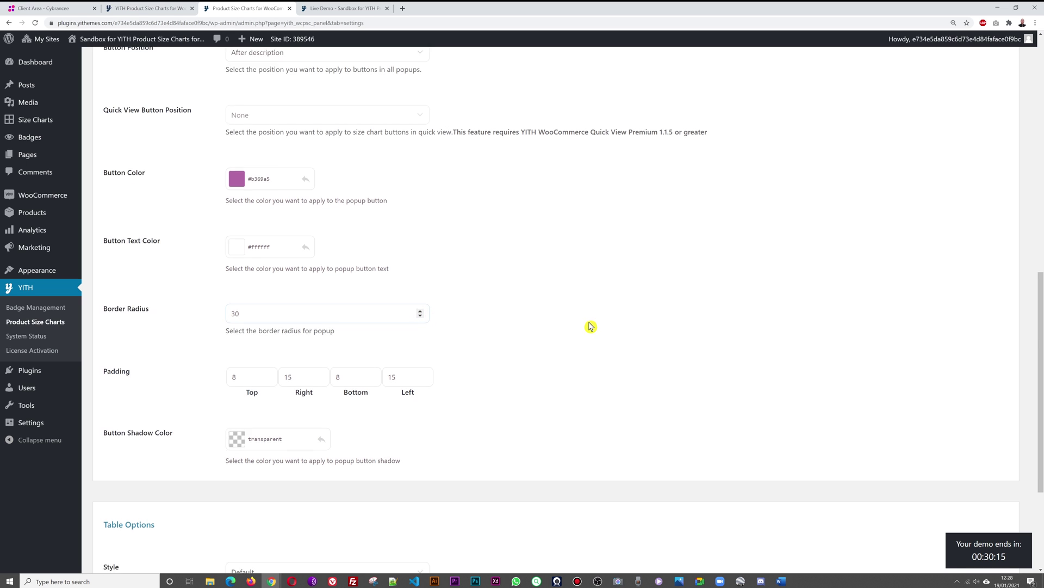
{"action": "left_click", "coordinate": [140, 522]}
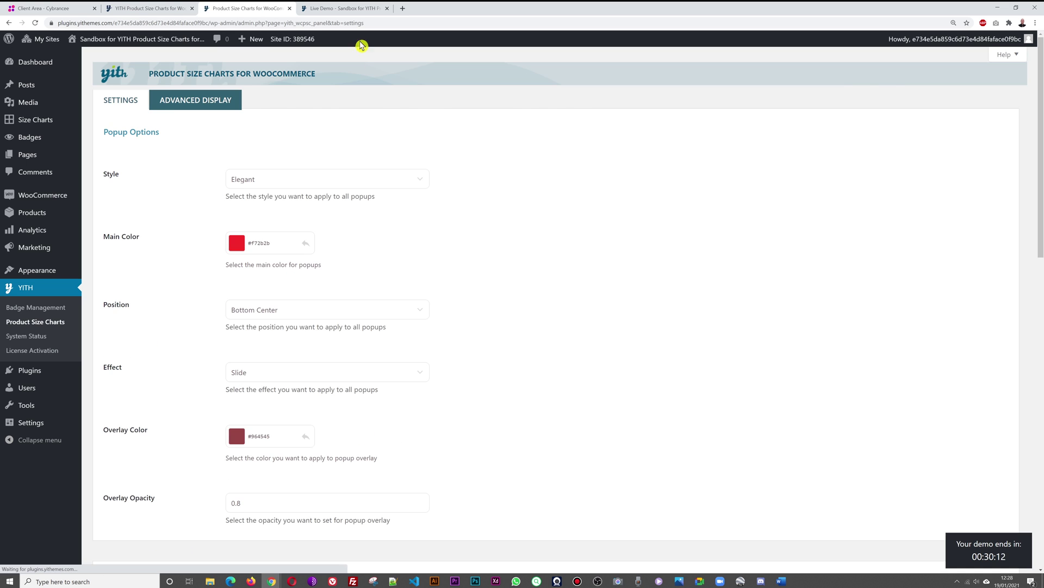
Step: Check the Test Chart button's corners on the Diet Coke page and review the table style choices in the plugin settings, keeping Default
{"action": "left_click", "coordinate": [344, 9]}
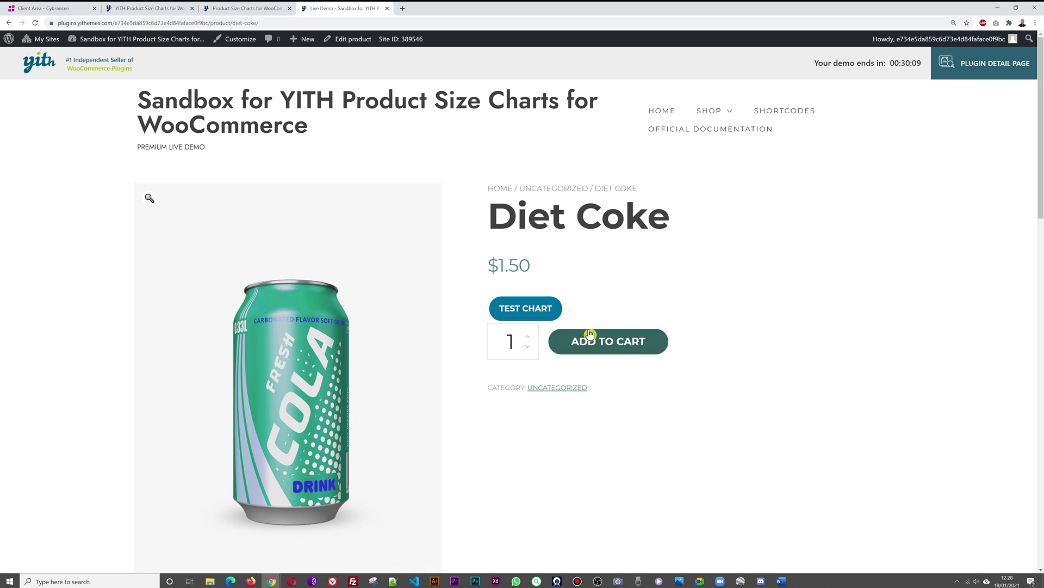
{"action": "left_click", "coordinate": [245, 9]}
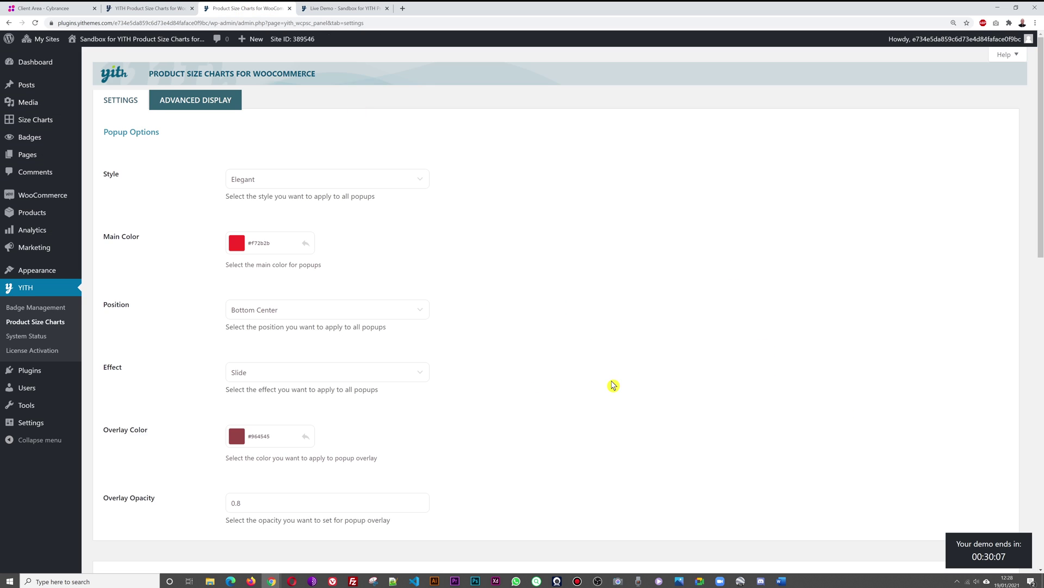
{"action": "scroll", "coordinate": [573, 315], "scroll_direction": "down", "scroll_amount": 10}
{"action": "scroll", "coordinate": [582, 337], "scroll_direction": "down", "scroll_amount": 4}
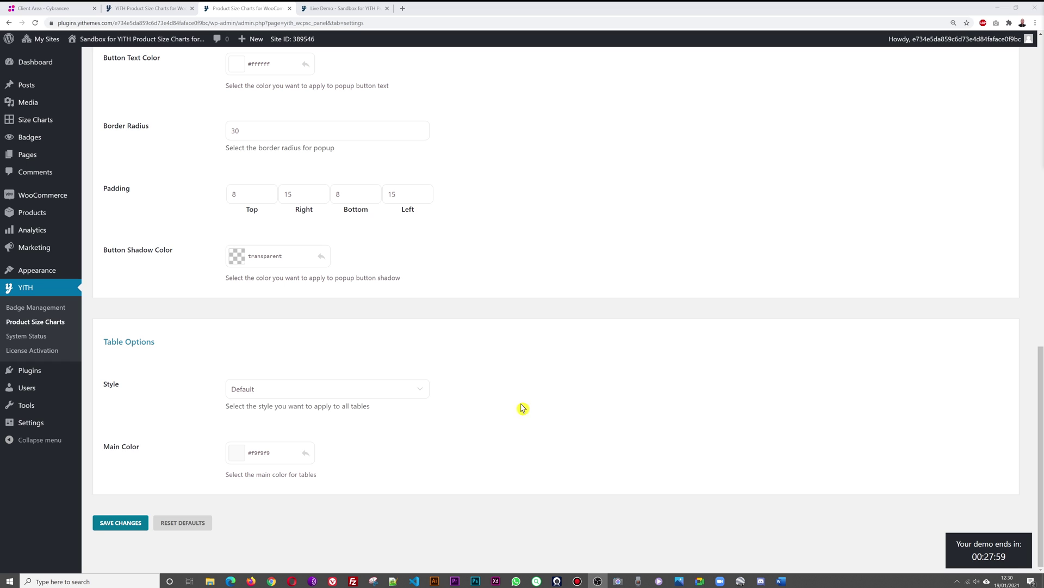
{"action": "left_click", "coordinate": [426, 391]}
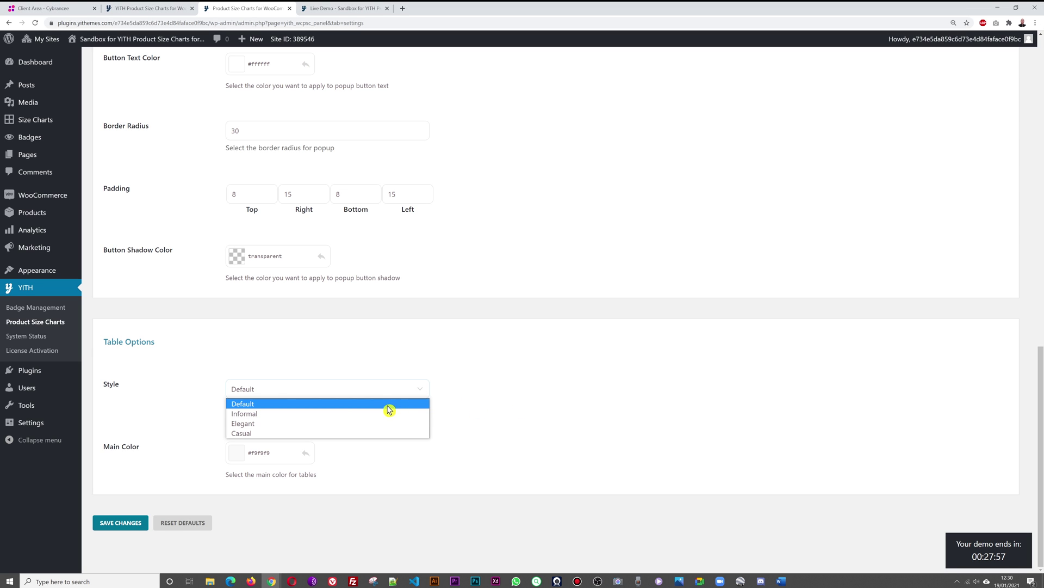
{"action": "left_click", "coordinate": [369, 409]}
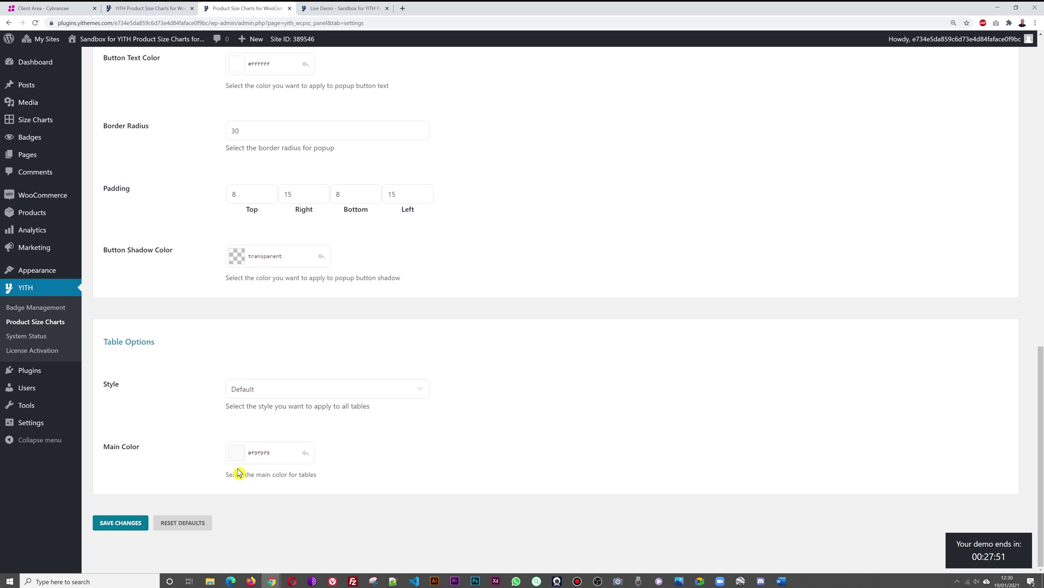
Step: Reload the Diet Coke page and view the table in the Test Chart popup, closing the popup when done
{"action": "left_click", "coordinate": [344, 8]}
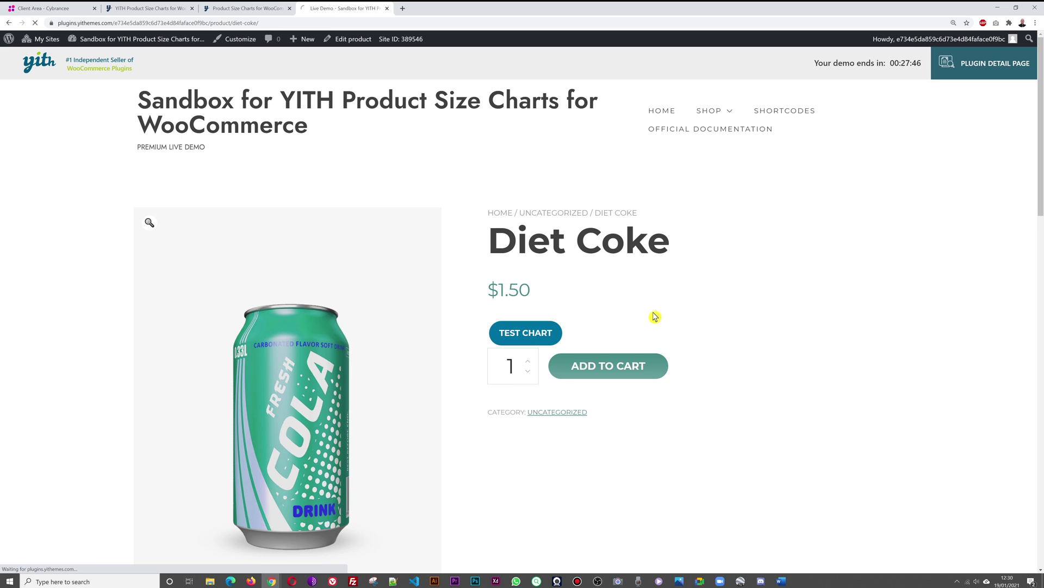
{"action": "left_click", "coordinate": [535, 325]}
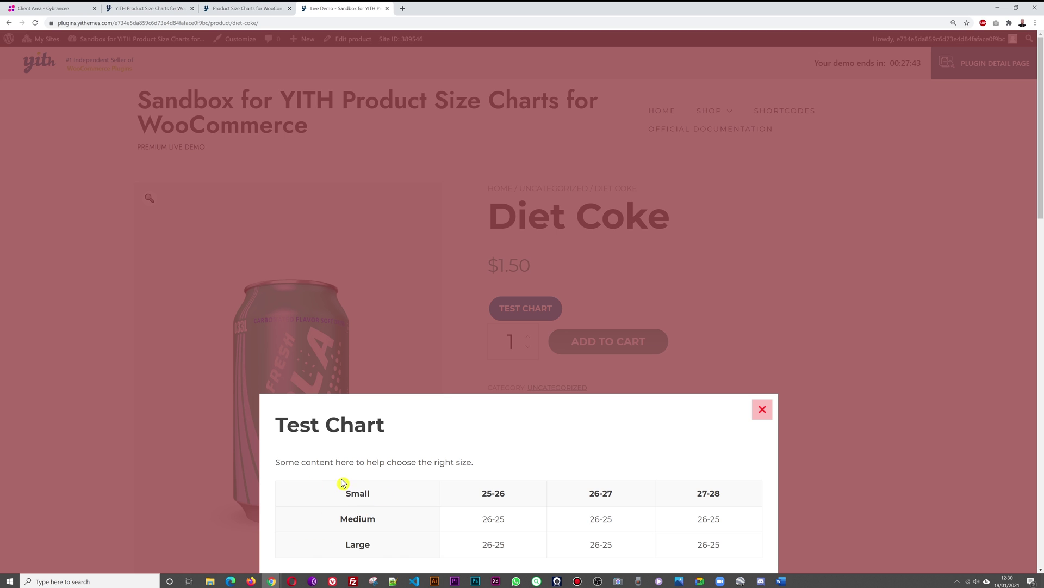
{"action": "left_click", "coordinate": [759, 412]}
Step: Set the table main color to light pink #fbacac, save the changes and check the Test Chart popup on the Diet Coke page
{"action": "left_click", "coordinate": [272, 8]}
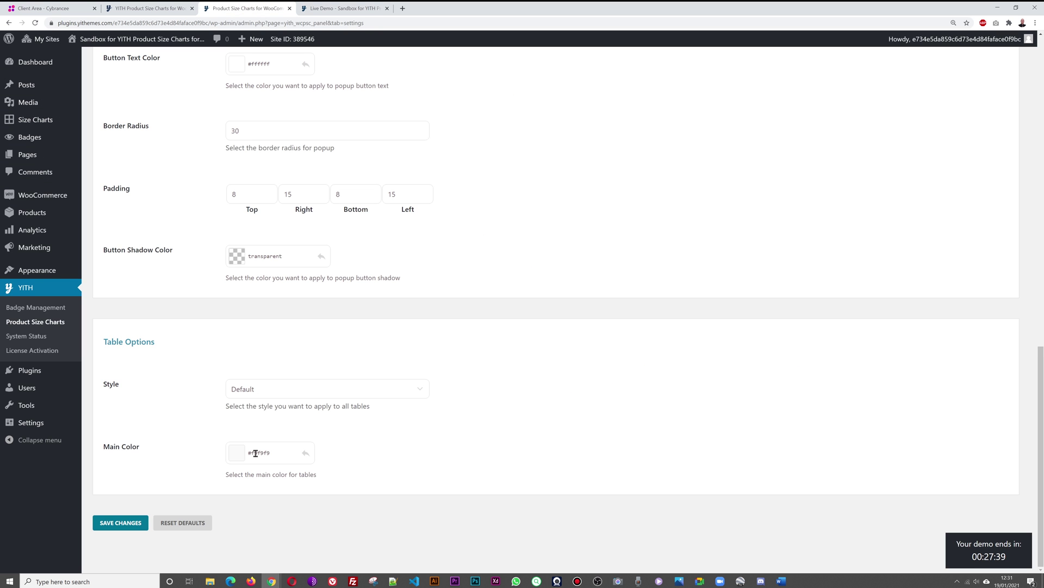
{"action": "left_click", "coordinate": [237, 453]}
{"action": "left_click", "coordinate": [301, 492]}
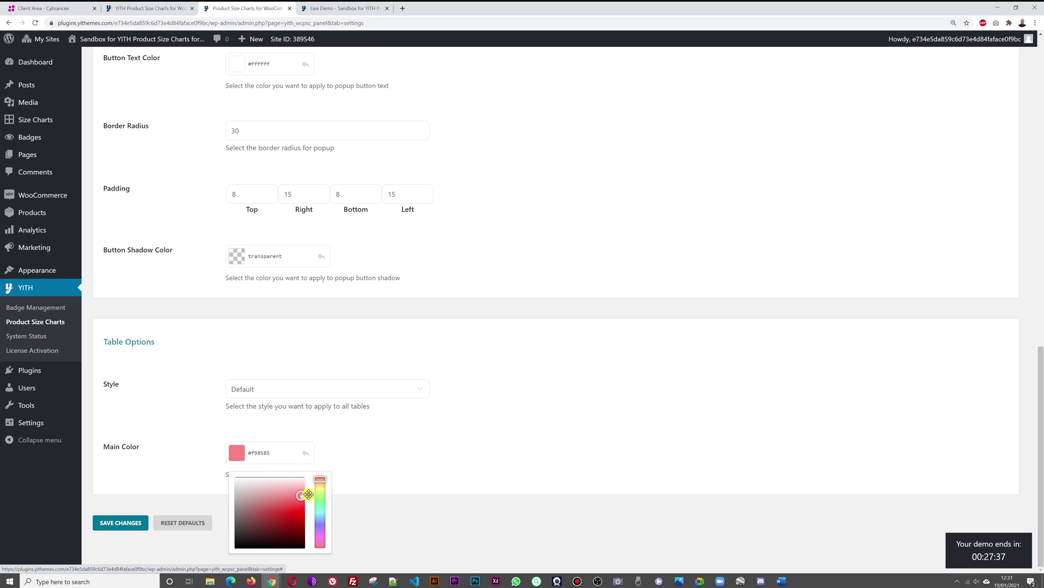
{"action": "left_click_drag", "start_coordinate": [310, 491], "coordinate": [312, 489]}
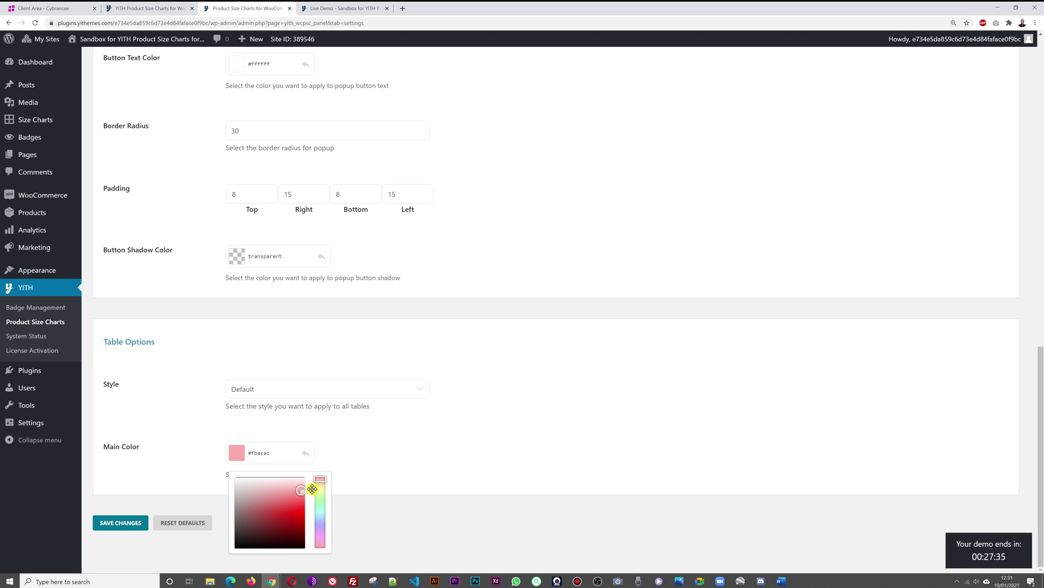
{"action": "left_click", "coordinate": [473, 455]}
{"action": "left_click", "coordinate": [111, 523]}
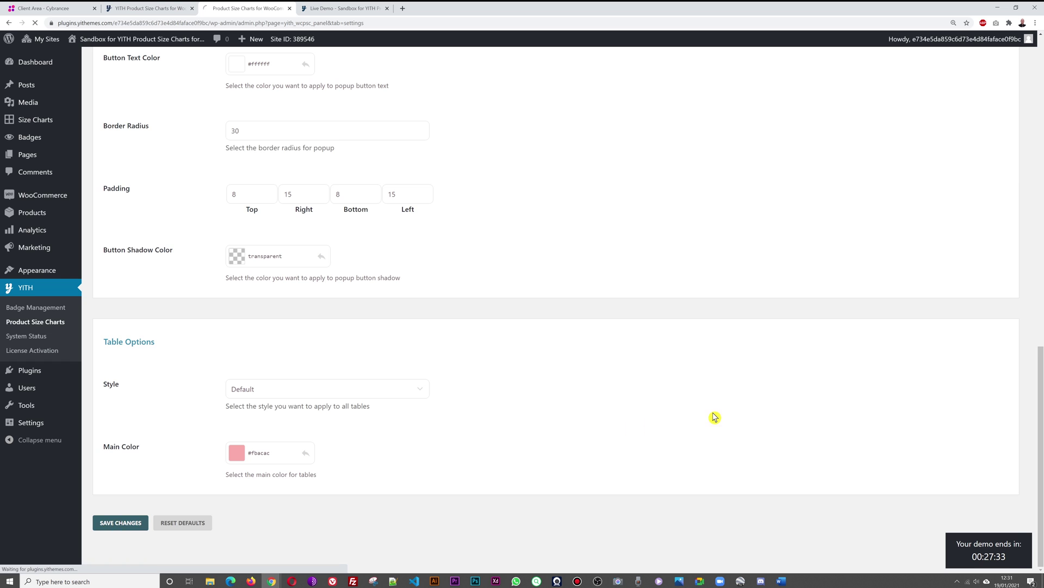
{"action": "left_click", "coordinate": [340, 8]}
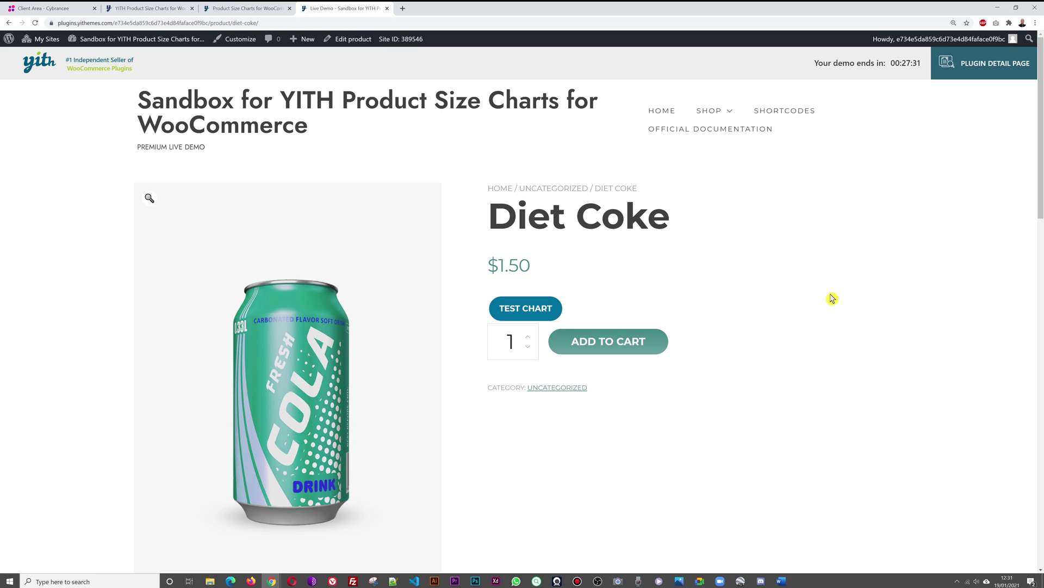
{"action": "left_click", "coordinate": [552, 314]}
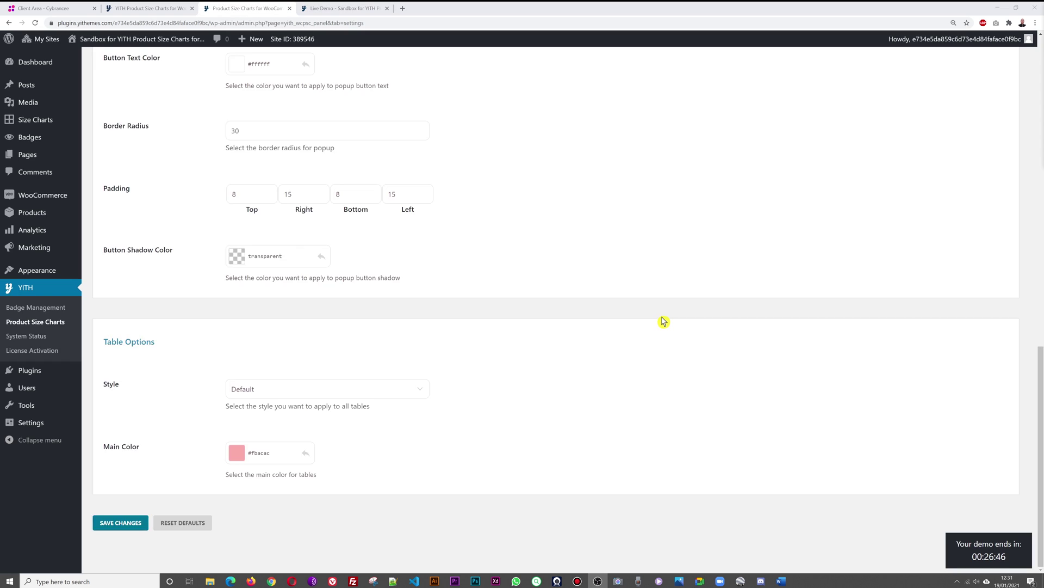
Step: Assign Dress Size Chart to all products in the Advanced Display settings, leave the category options empty and save the changes
{"action": "scroll", "coordinate": [662, 322], "scroll_direction": "up", "scroll_amount": 15}
{"action": "left_click", "coordinate": [222, 105]}
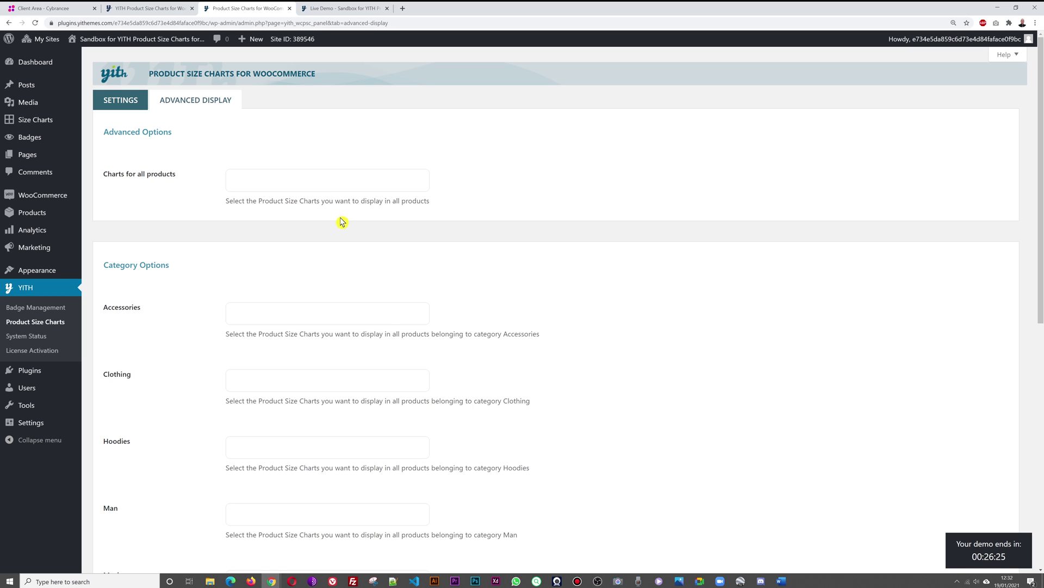
{"action": "left_click", "coordinate": [336, 183]}
{"action": "left_click", "coordinate": [296, 224]}
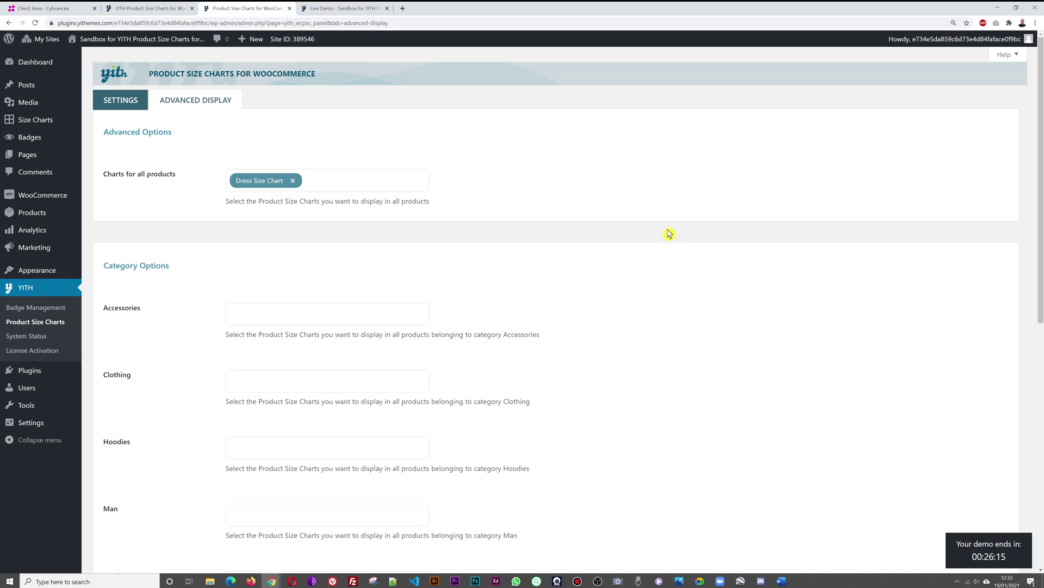
{"action": "scroll", "coordinate": [669, 234], "scroll_direction": "down", "scroll_amount": 2}
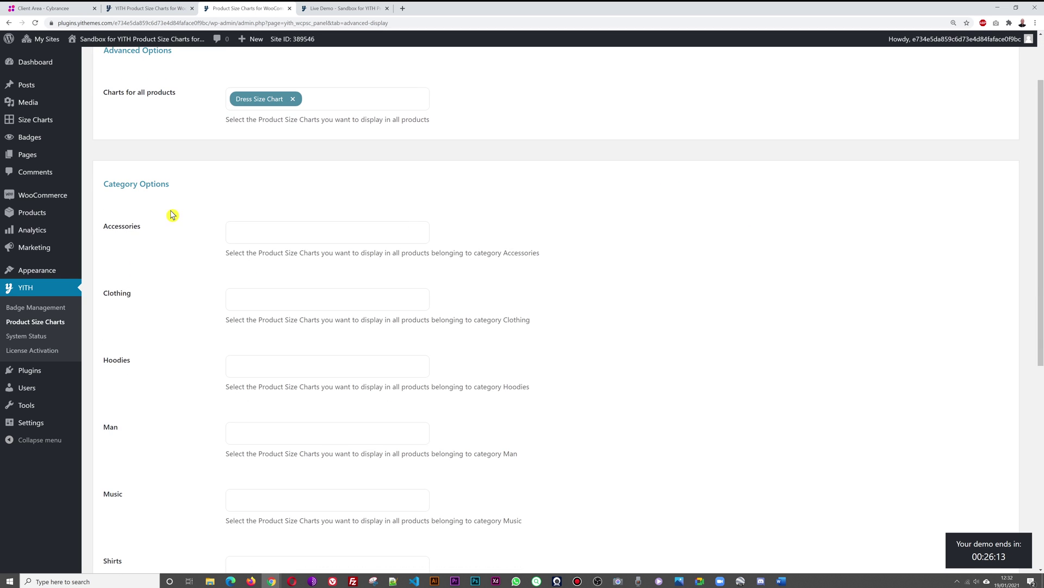
{"action": "scroll", "coordinate": [753, 266], "scroll_direction": "down", "scroll_amount": 7}
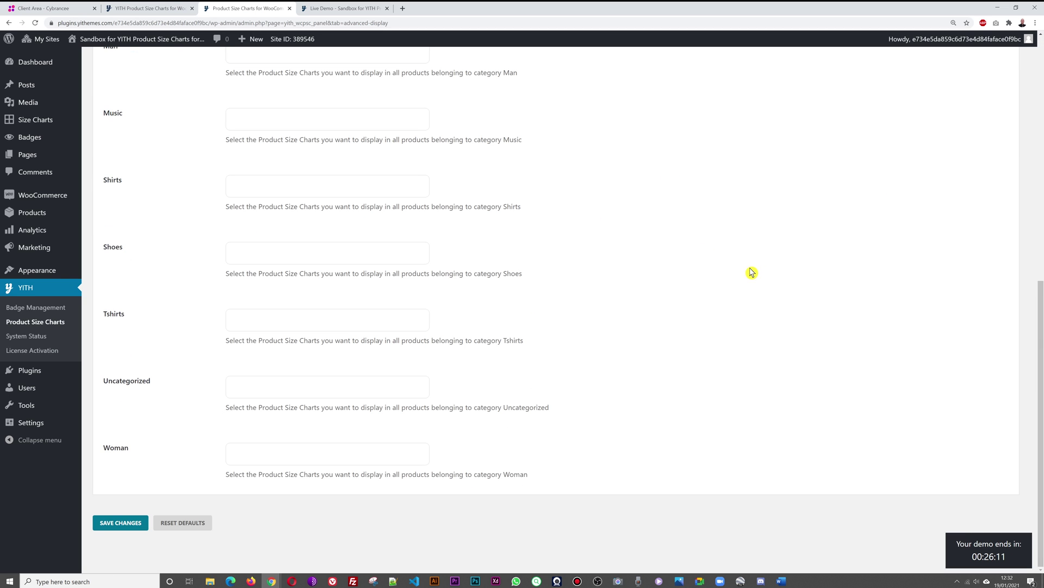
{"action": "left_click", "coordinate": [132, 525]}
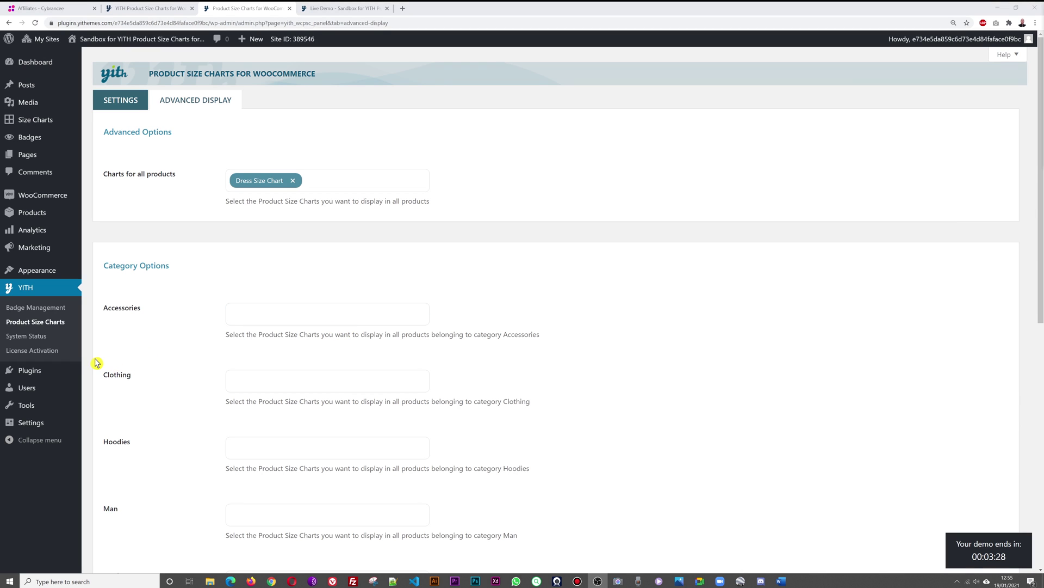
Step: Open the YITH License Activation page
{"action": "left_click", "coordinate": [42, 355]}
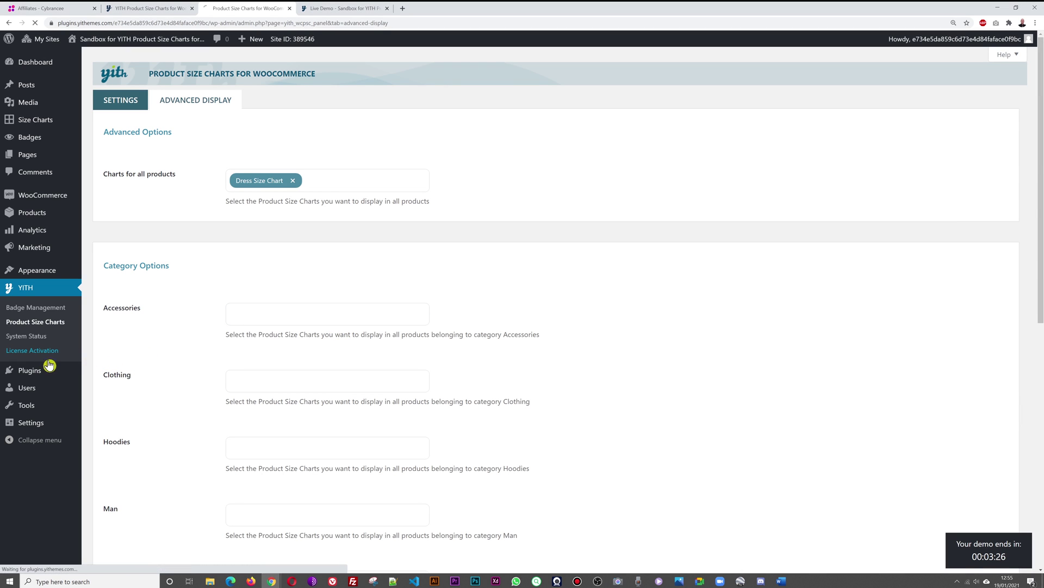